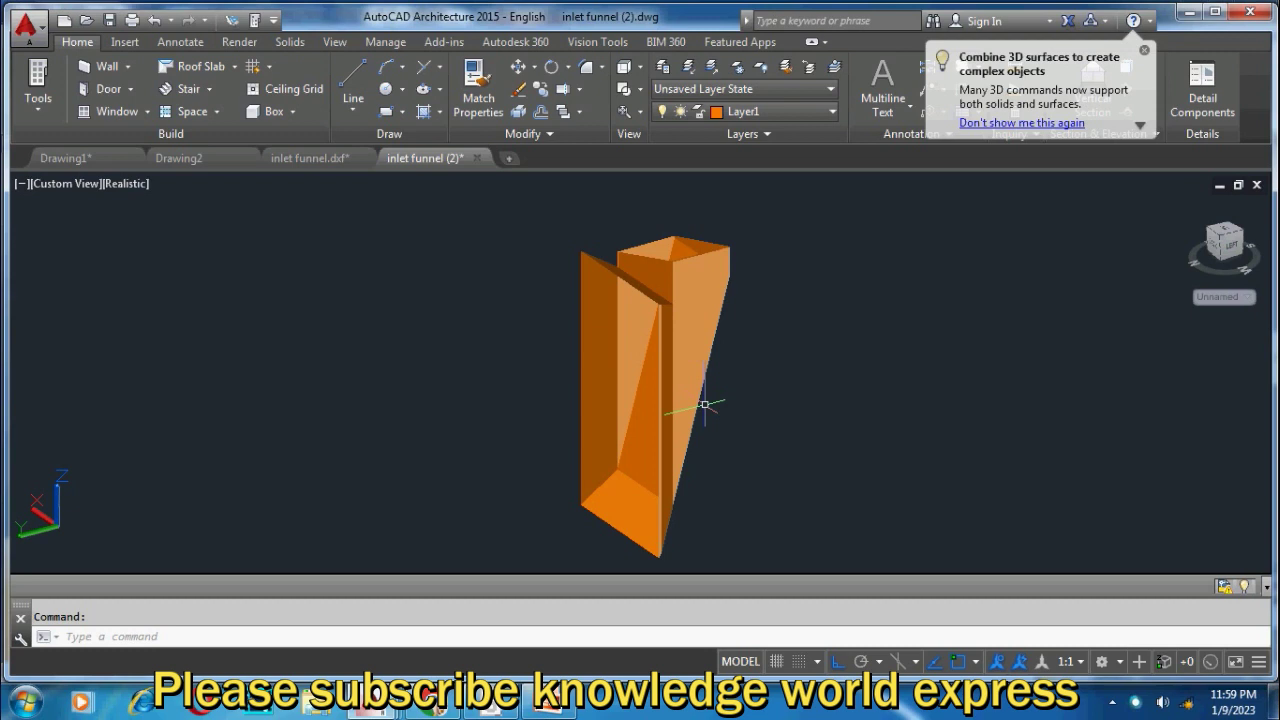
Step: Orbit the funnel to another side and zoom out to show it beside its three outline profiles
mouse_move(740, 390)
shift+middle_down()
mouse_move(807, 421)
mouse_move(694, 393)
mouse_move(726, 400)
shift+middle_up()
scroll(757, 428, down, 2)
scroll(757, 428, down, 3)
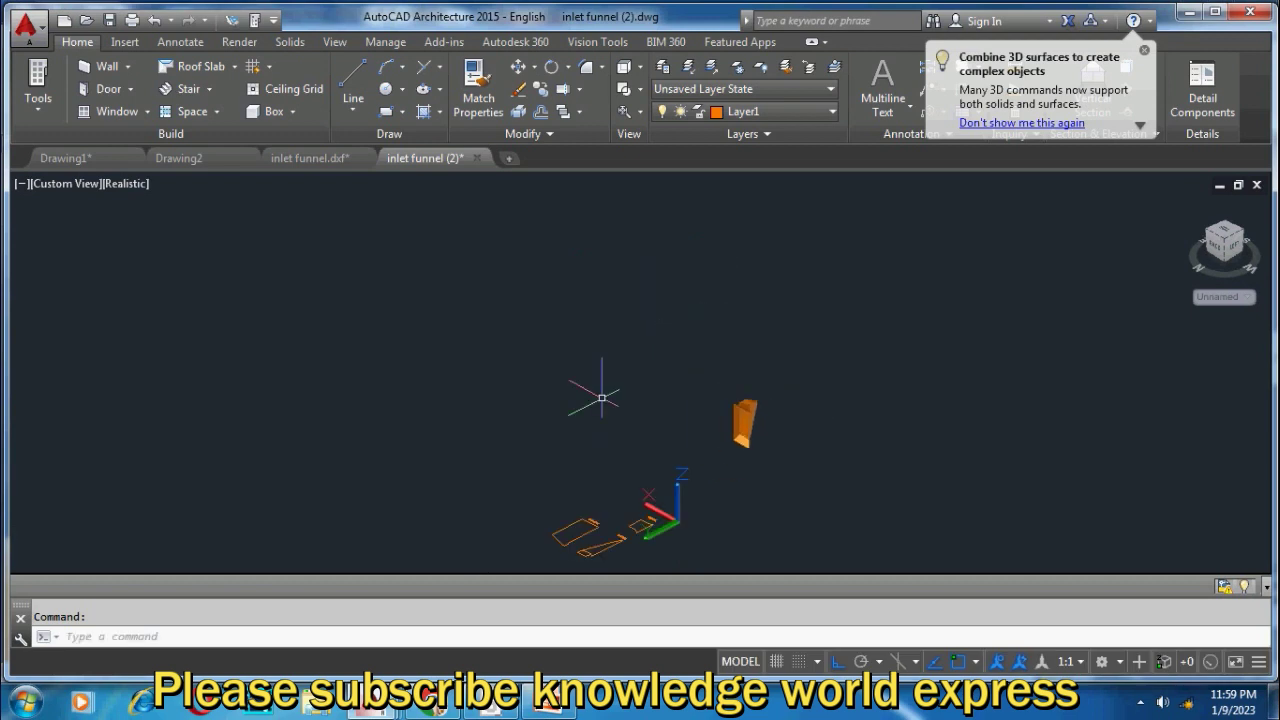
scroll(630, 500, up, 3)
click(85, 195)
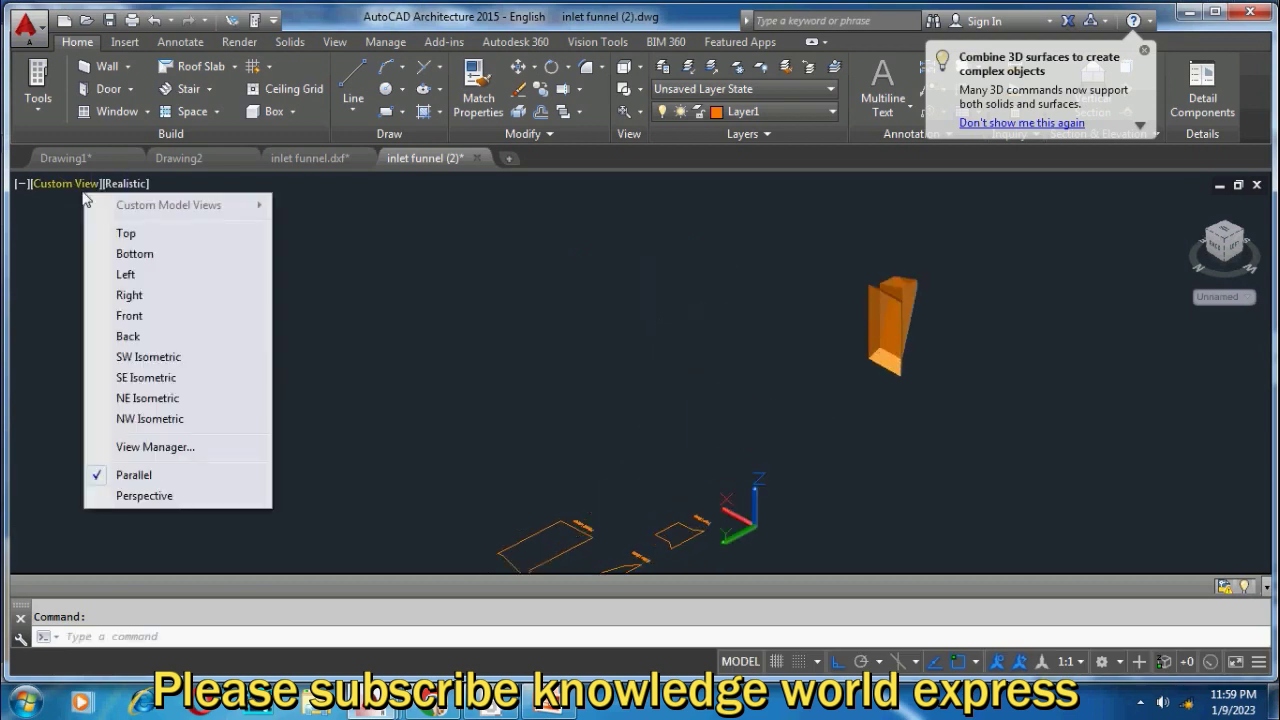
Step: Switch to the Top view and frame the Side, Front and Top View profiles
click(96, 236)
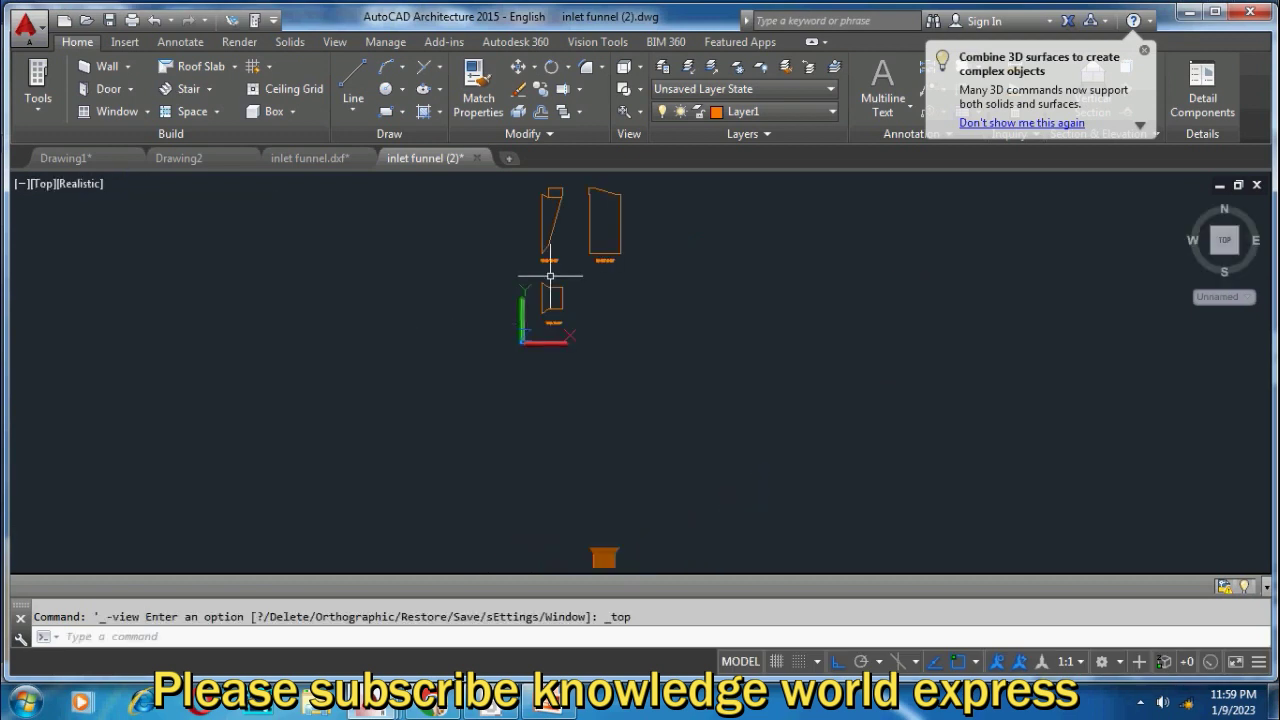
scroll(550, 275, up, 3)
scroll(508, 357, up, 2)
scroll(496, 388, up, 2)
scroll(496, 388, down, 2)
mouse_move(669, 349)
middle_down()
mouse_move(680, 270)
mouse_move(631, 377)
middle_up()
scroll(669, 300, down, 2)
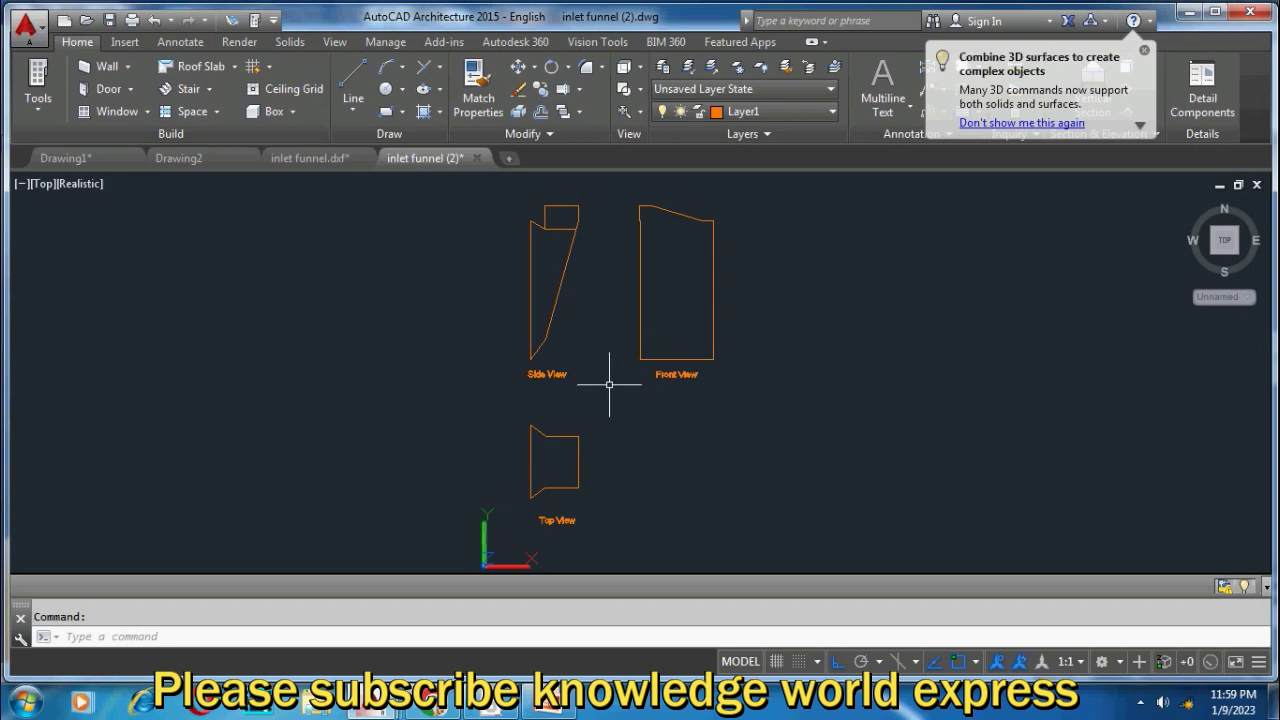
middle_drag(609, 384, 529, 413)
scroll(360, 310, down, 2)
scroll(405, 313, down, 3)
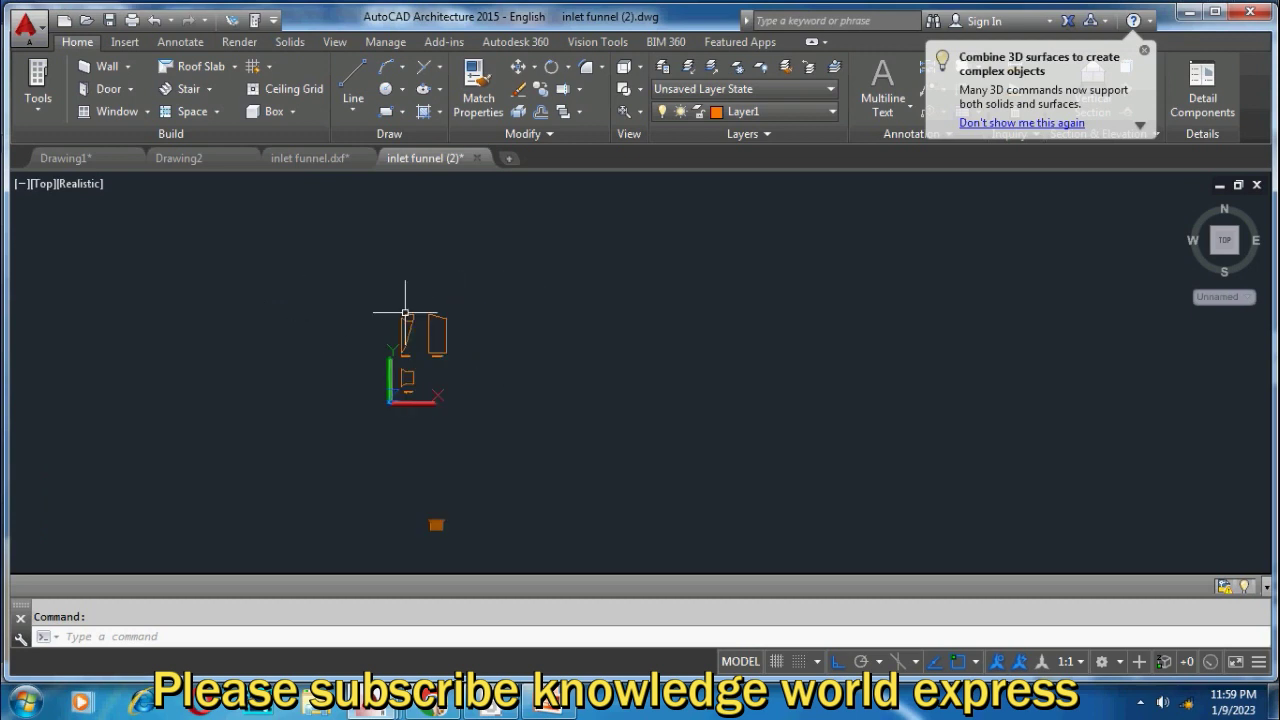
Step: Window-select the three view profiles and copy them to the clipboard
click(523, 271)
click(366, 425)
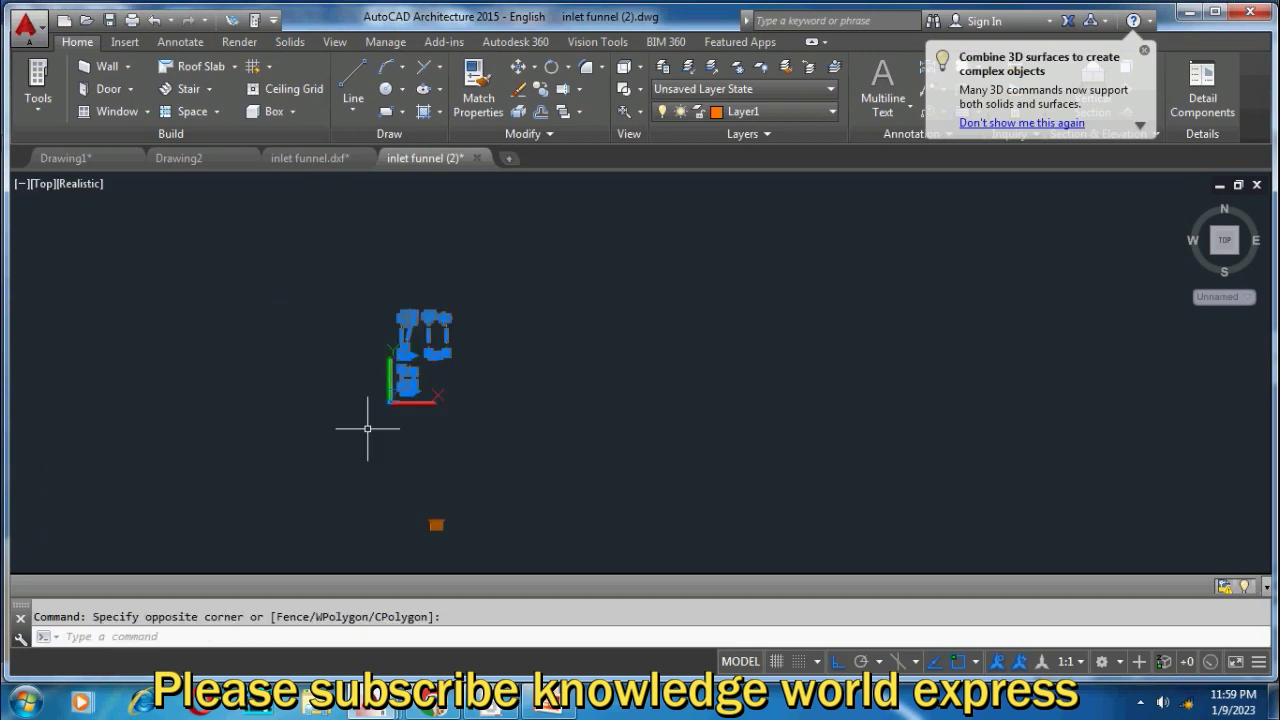
key(ctrl+c)
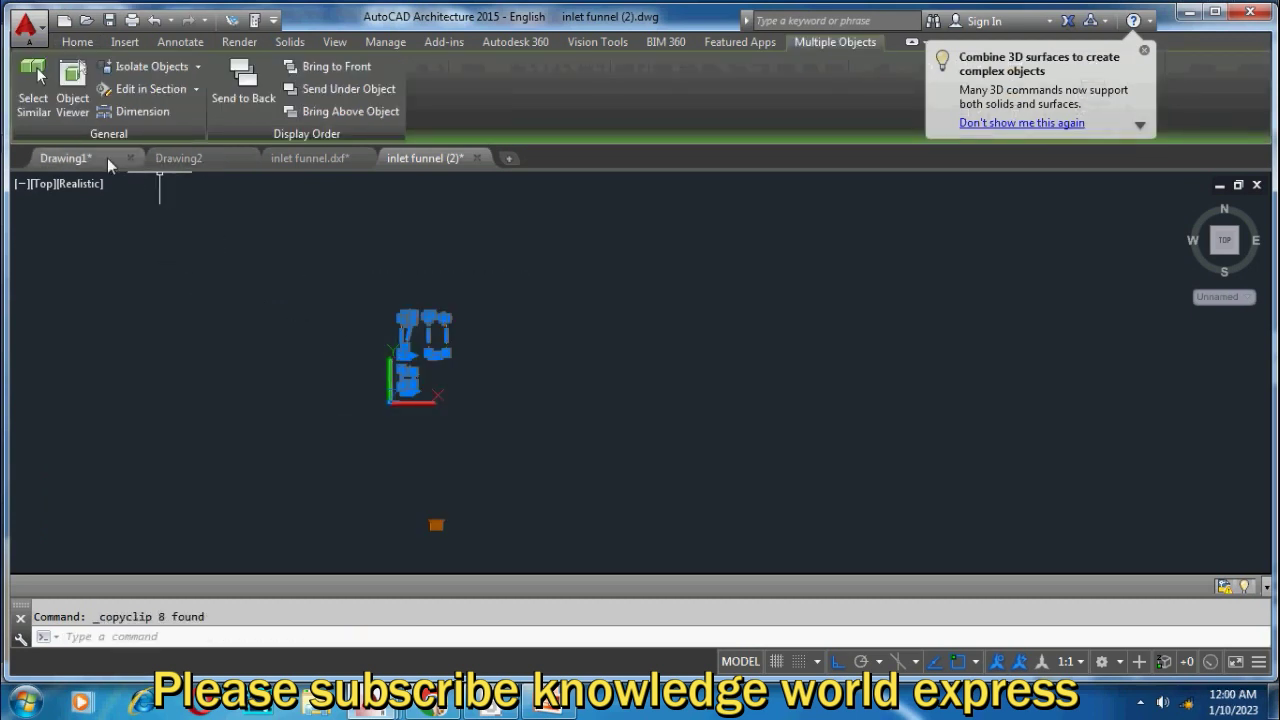
Step: Paste the copied profiles into Drawing1 at a picked insertion point
click(103, 157)
key(ctrl+v)
middle_drag(400, 337, 457, 451)
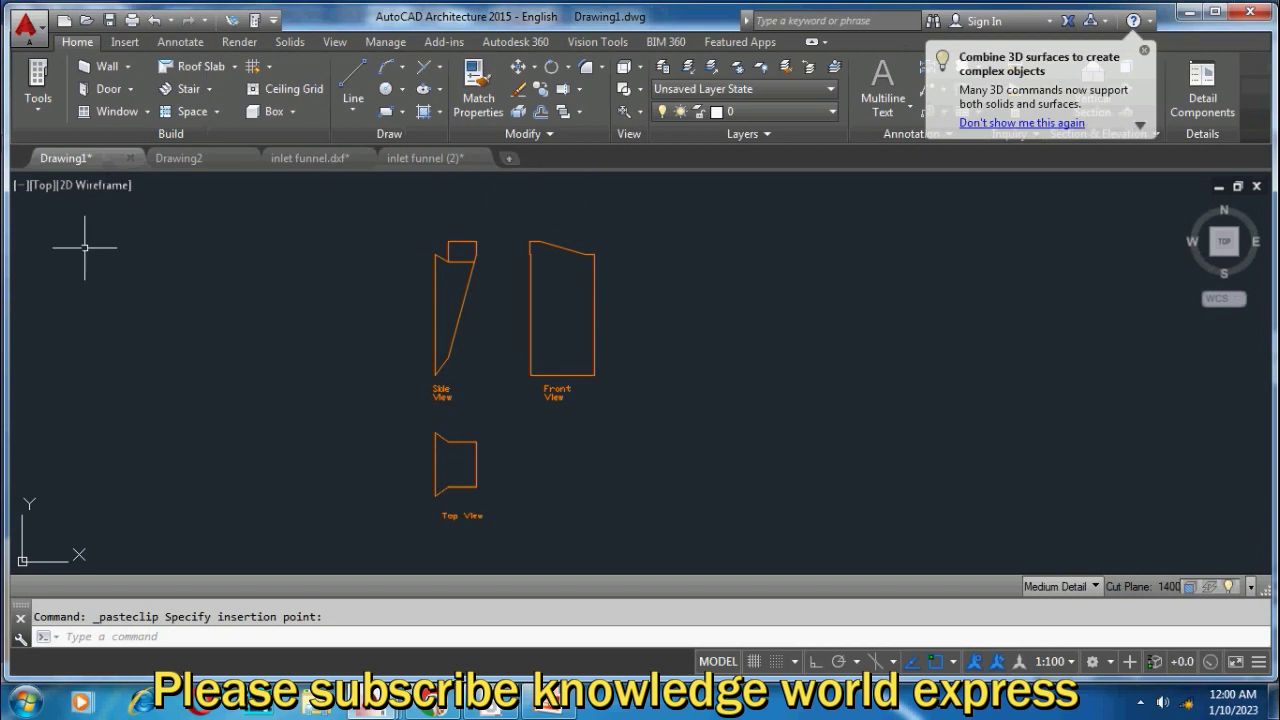
Step: Show the pasted profiles in the SW Isometric view, panned and zoomed into frame
click(40, 186)
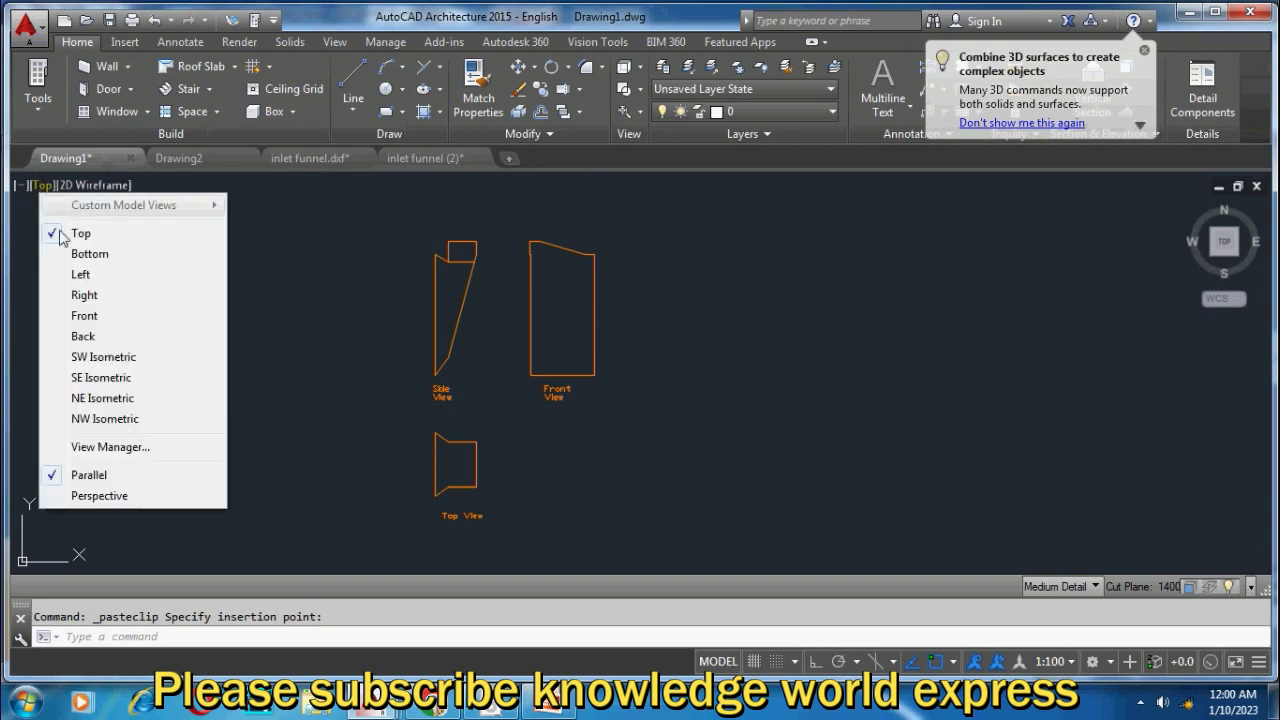
click(100, 349)
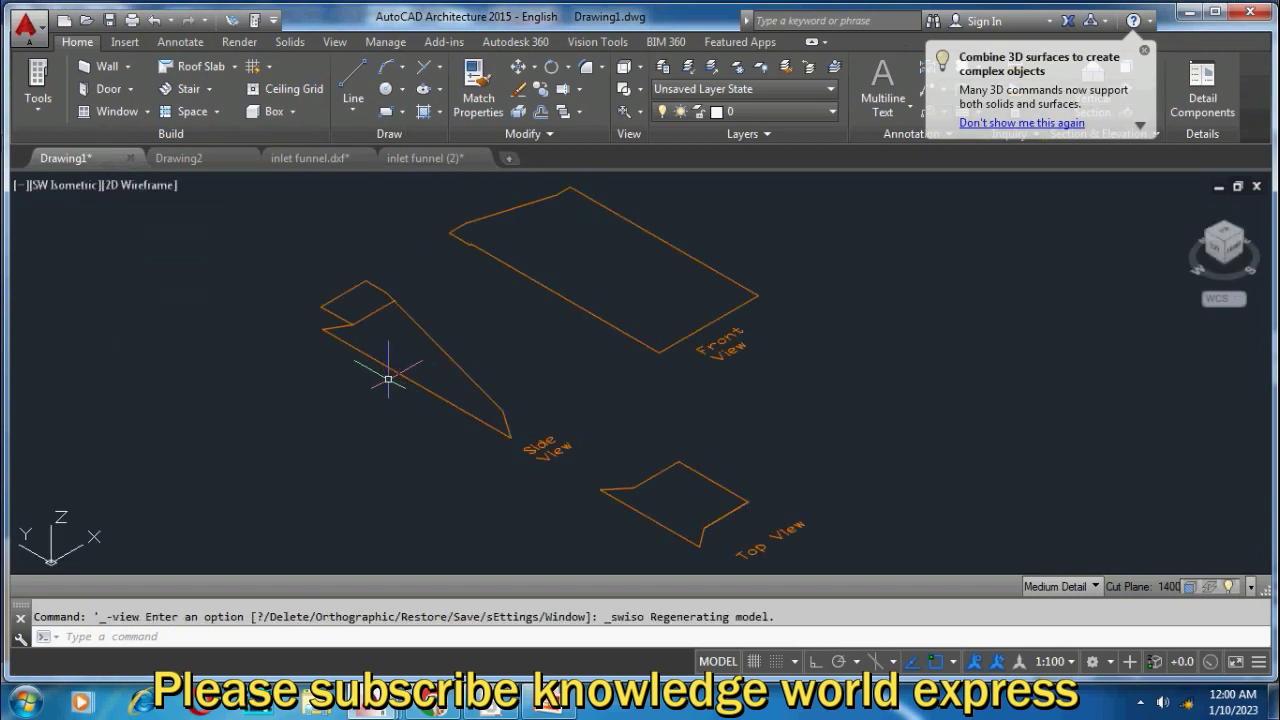
middle_drag(597, 387, 543, 376)
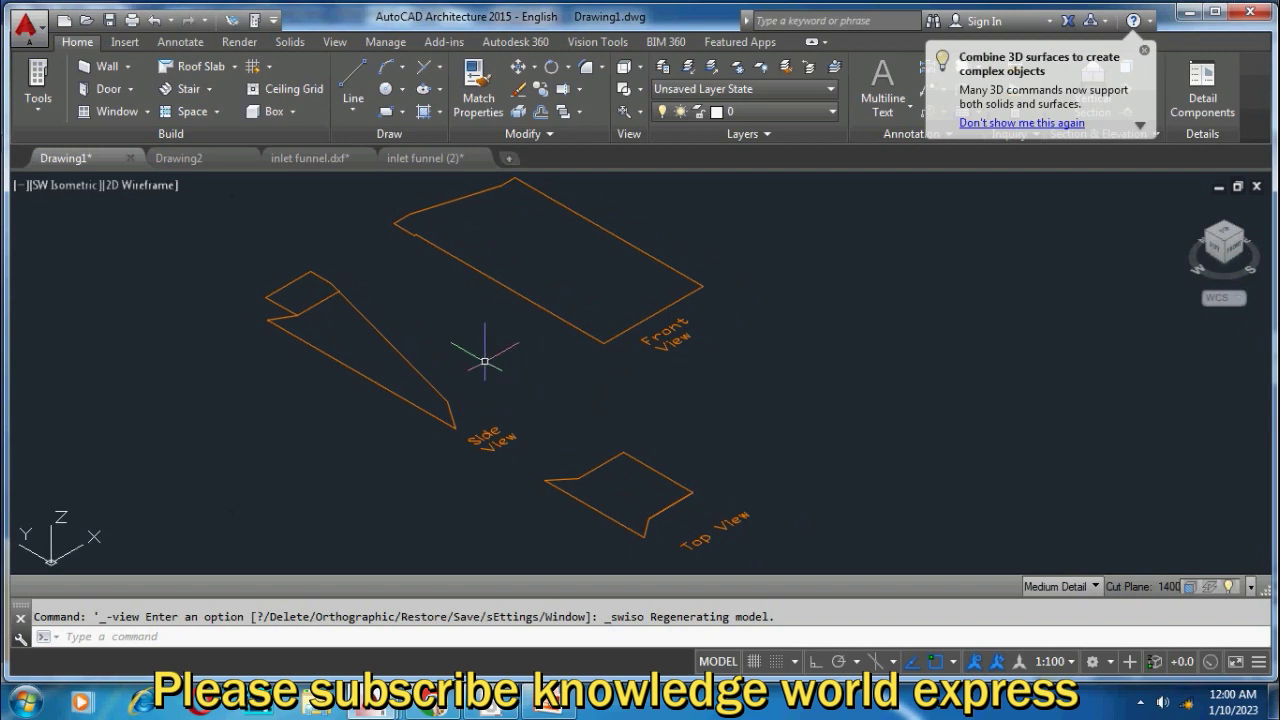
scroll(491, 363, down, 2)
scroll(478, 400, up, 2)
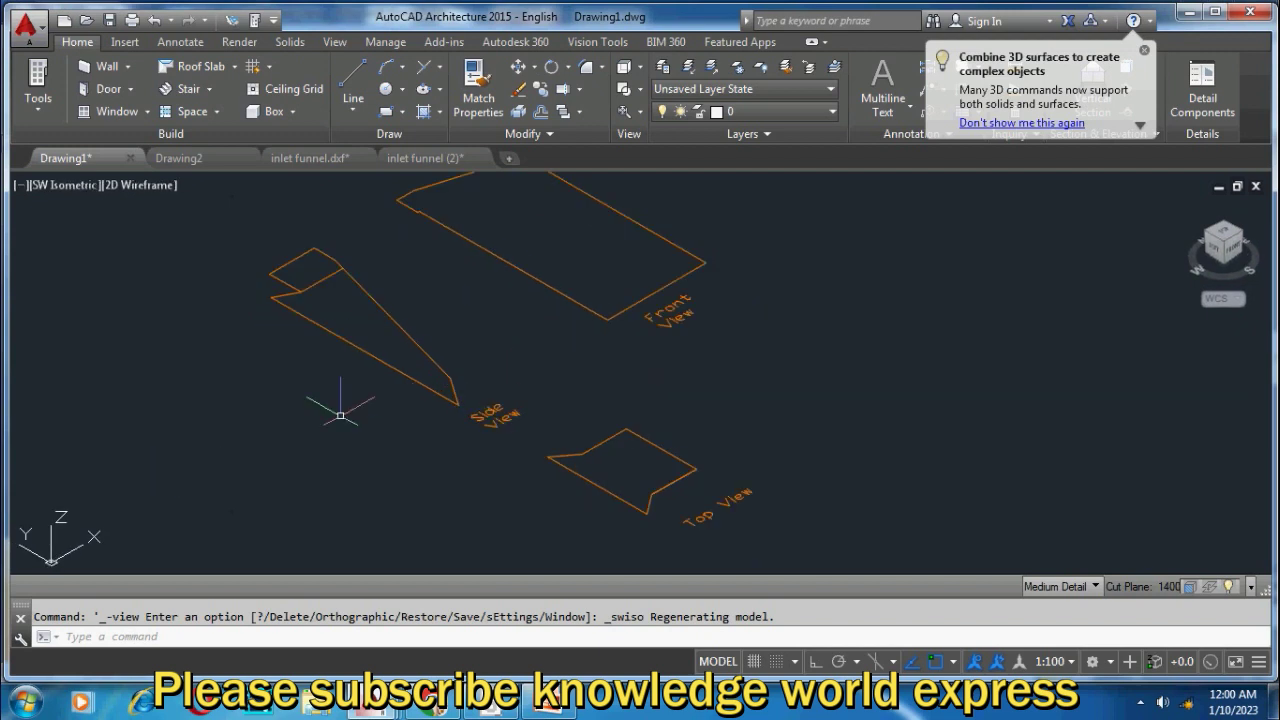
middle_drag(417, 410, 387, 388)
scroll(352, 412, down, 2)
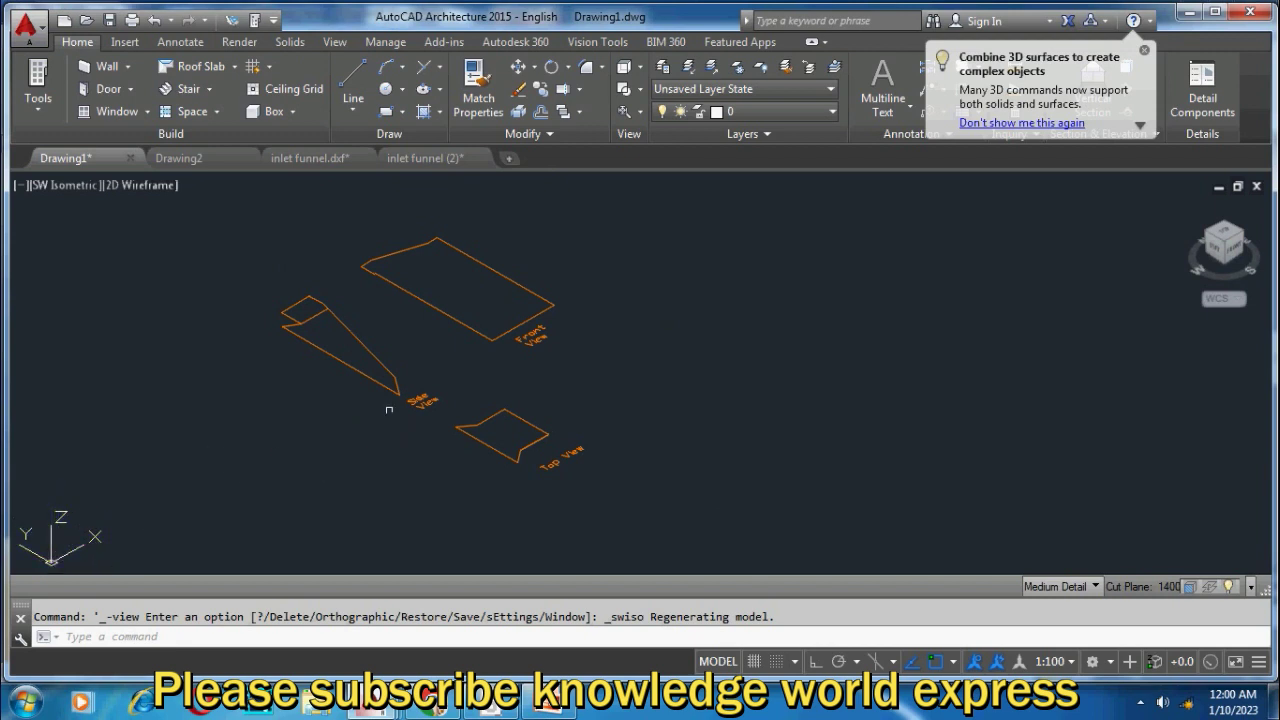
middle_drag(607, 273, 589, 307)
key(Escape)
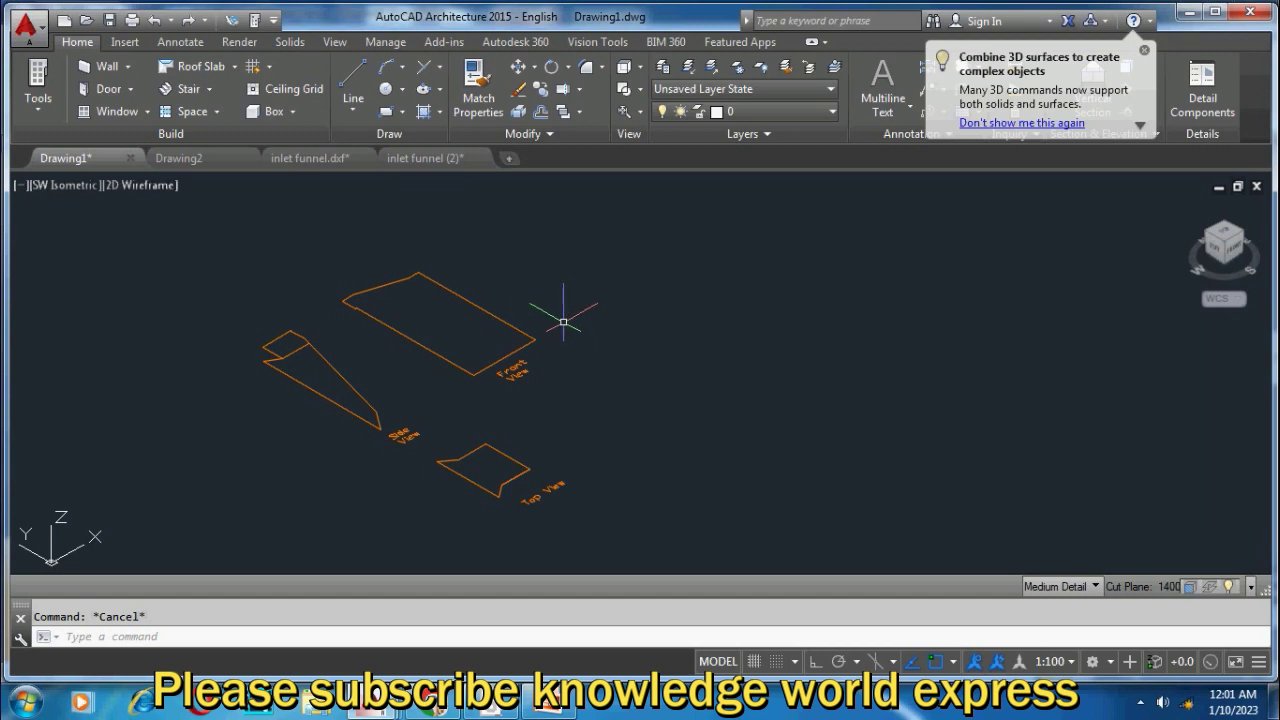
text(3dr)
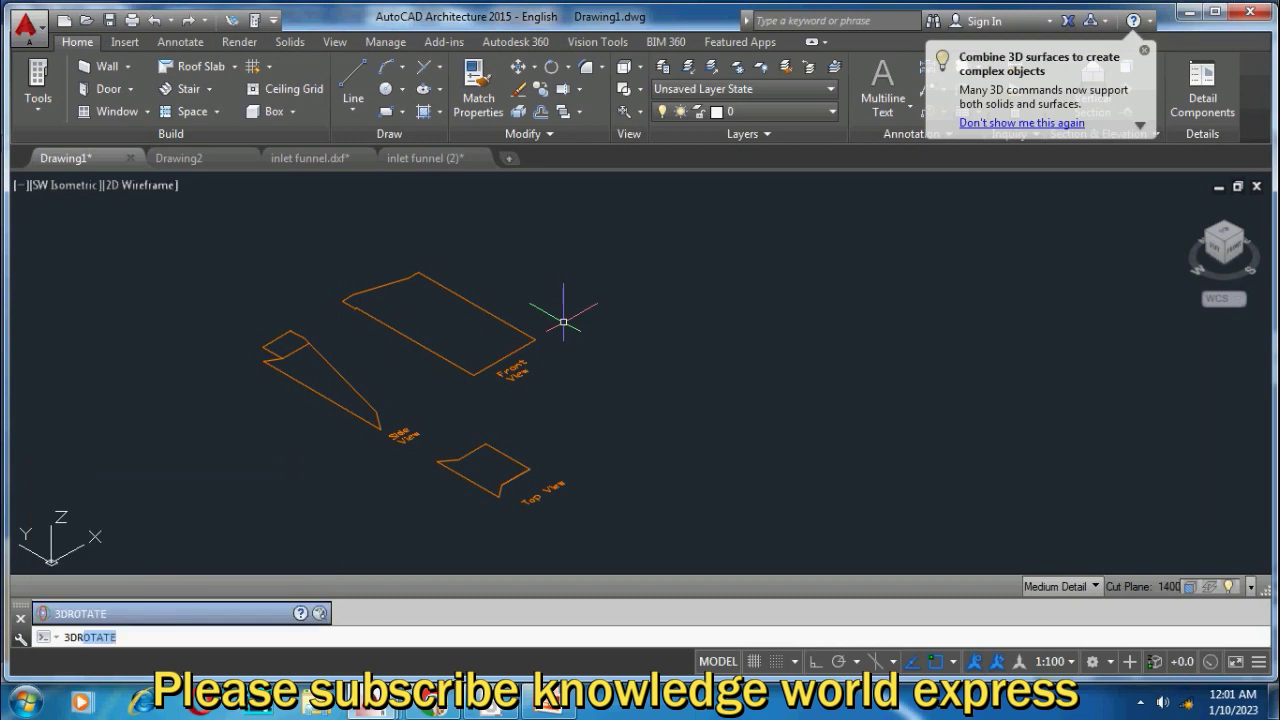
Step: 3D-rotate the Front View profile 90° about the X axis from its corner, with Ortho on
key(Return)
click(568, 316)
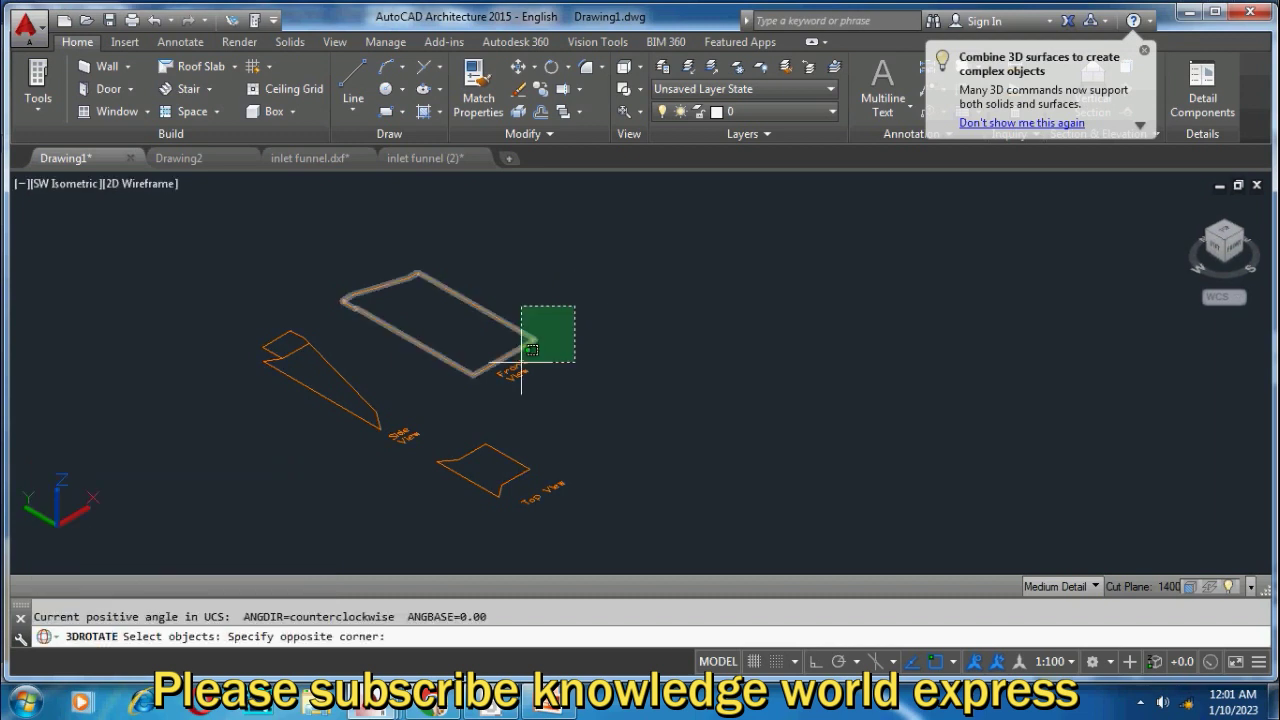
click(507, 365)
key(Return)
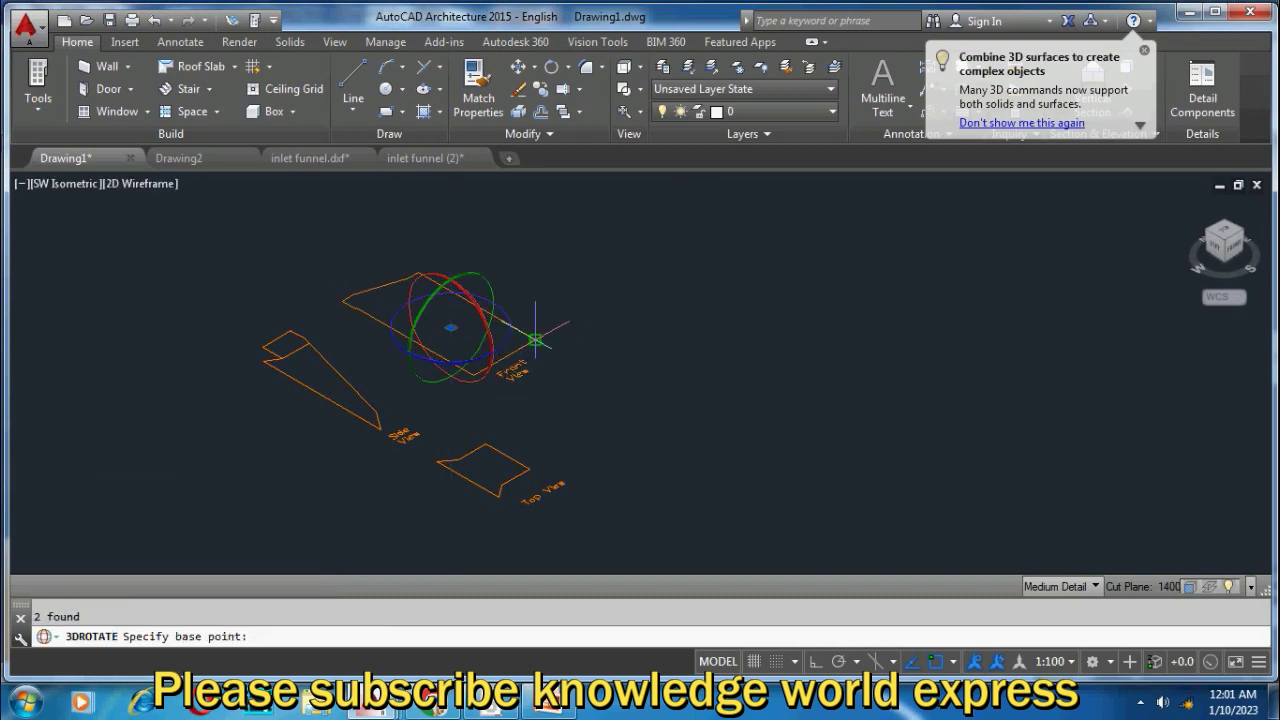
click(536, 340)
click(584, 350)
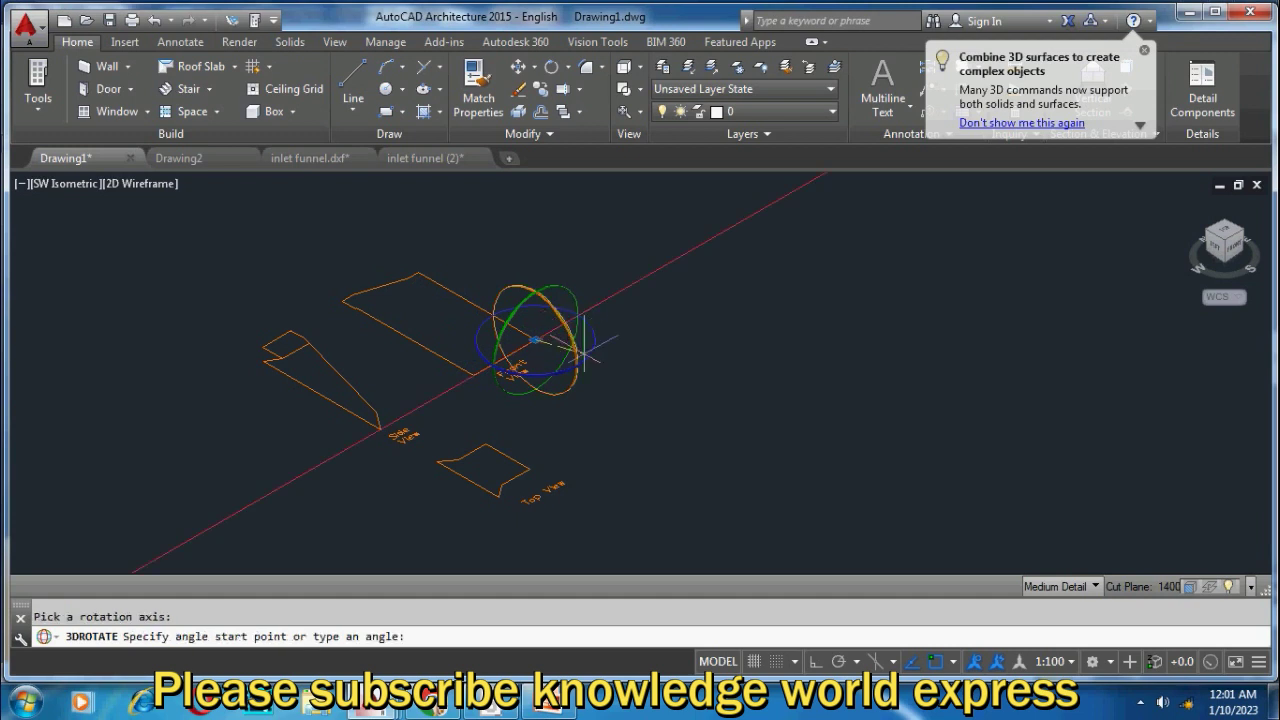
click(816, 662)
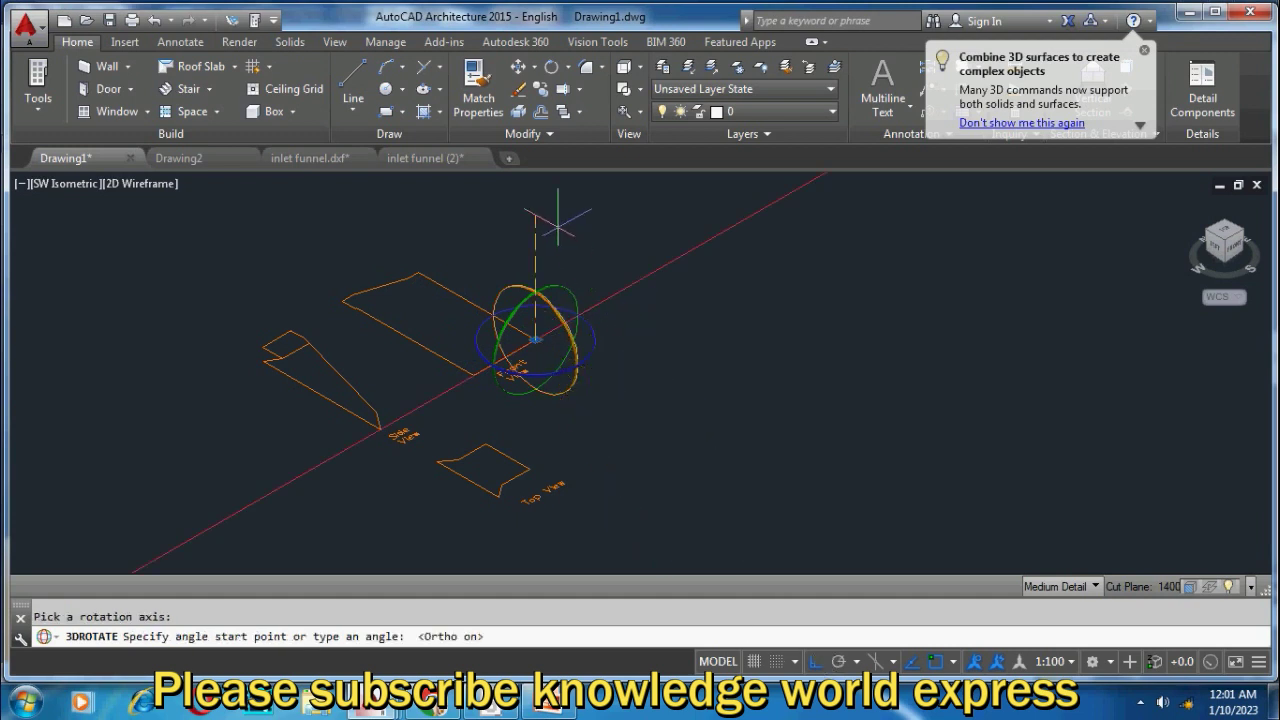
click(585, 450)
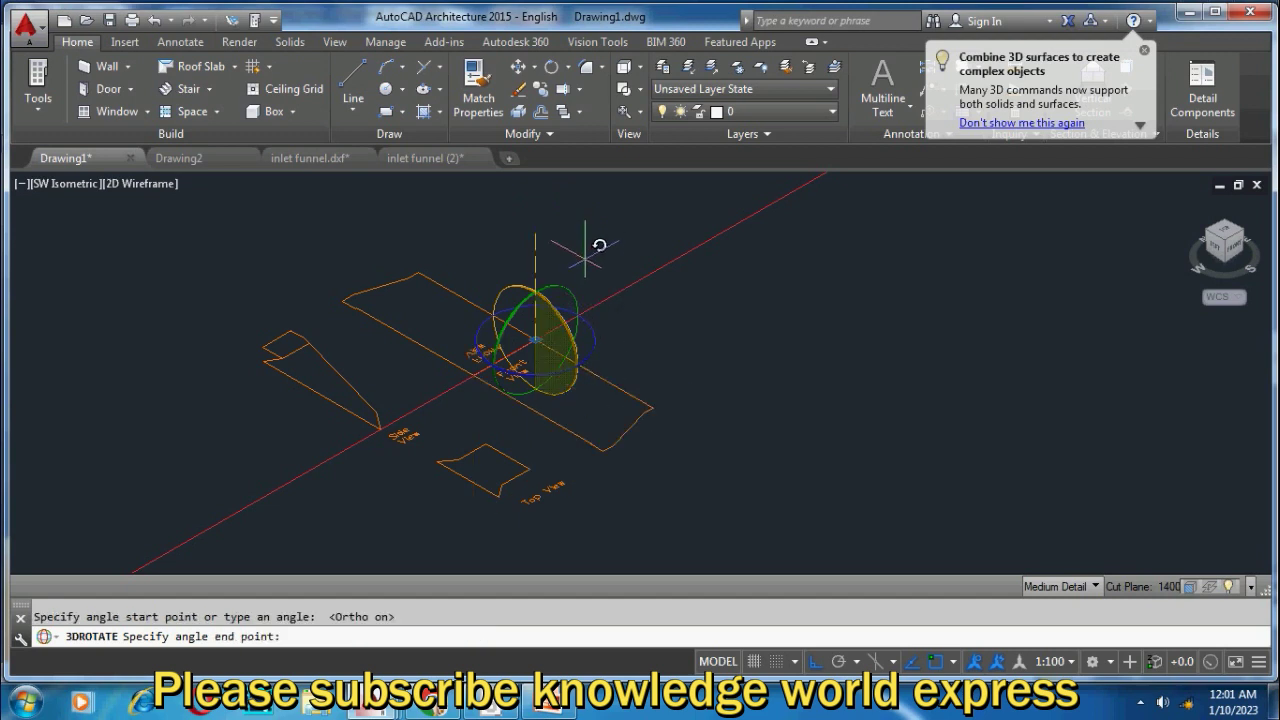
click(383, 194)
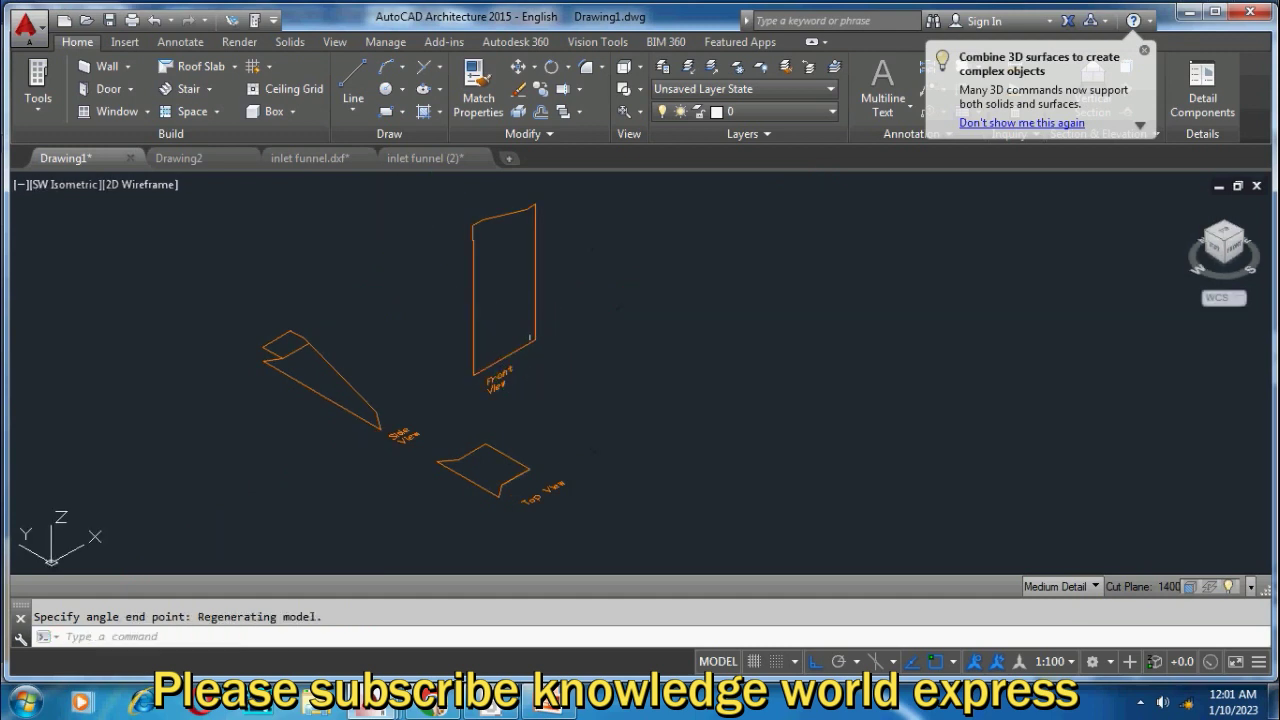
Step: Pan the view and window-select the Side View profile, then clear the selection
middle_drag(523, 349, 563, 371)
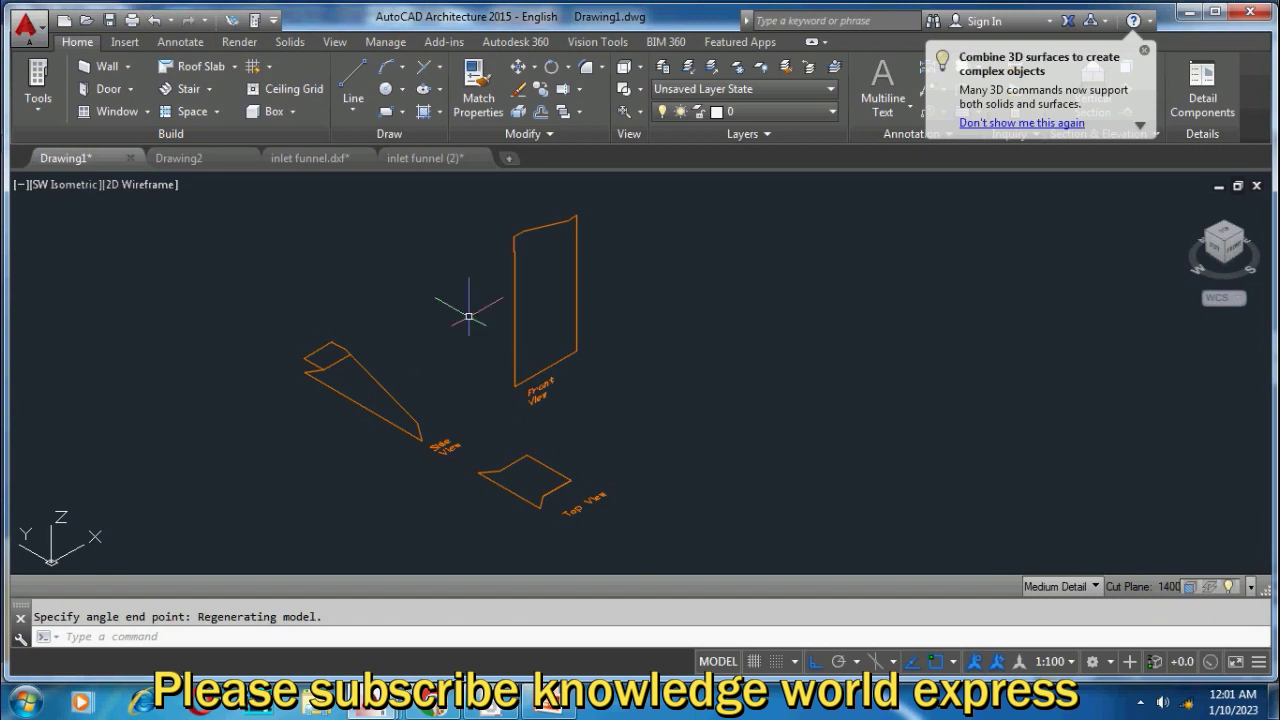
click(468, 316)
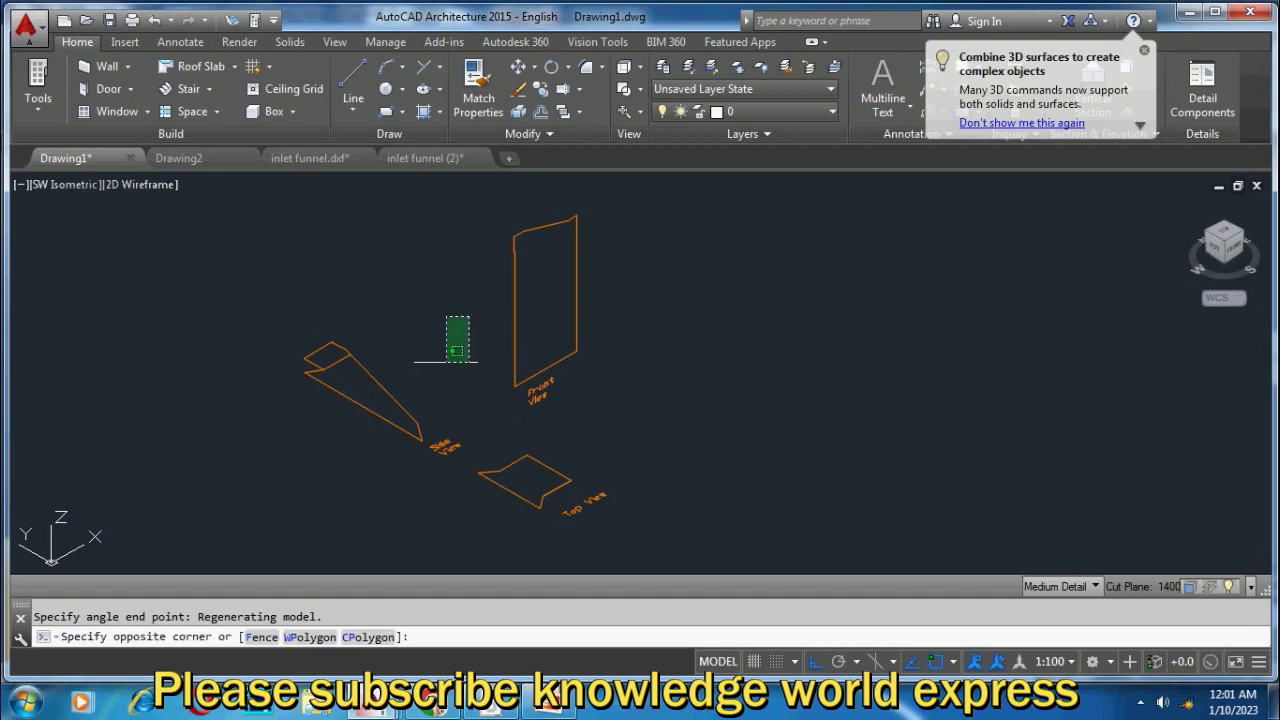
click(335, 453)
key(Escape)
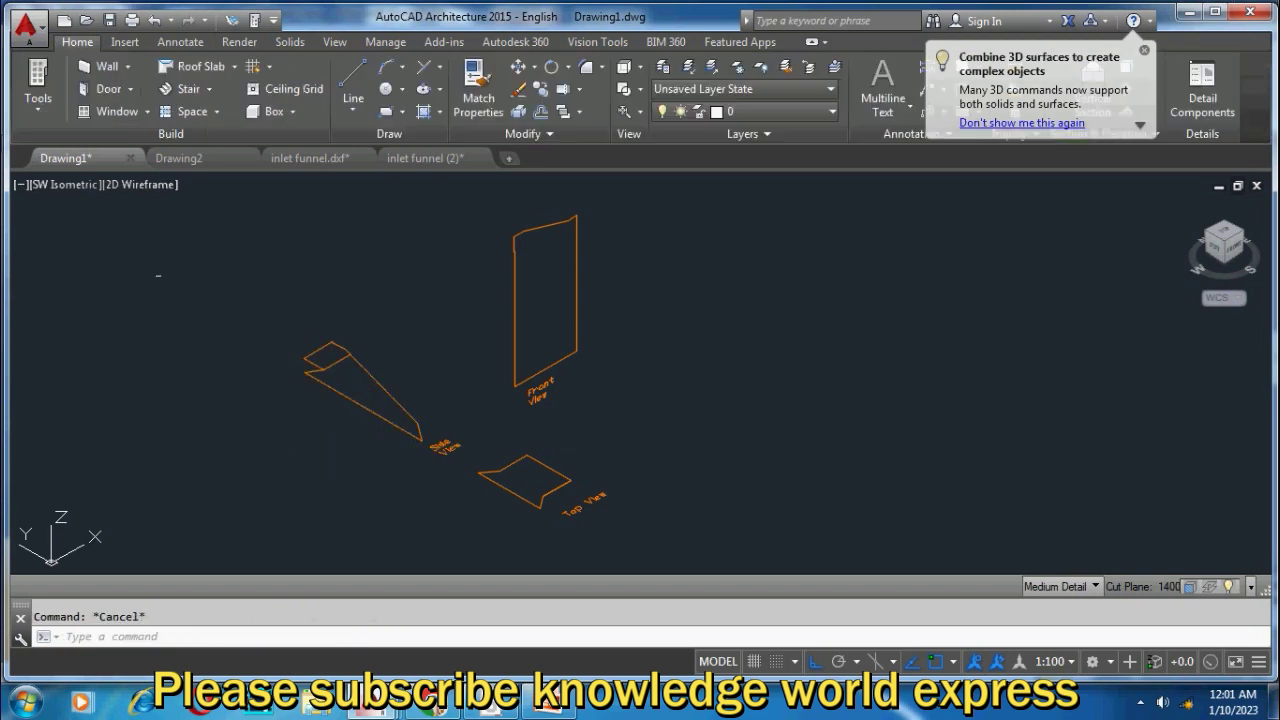
Step: Check the drawing in the Front view, then return to SW Isometric
click(42, 190)
click(110, 314)
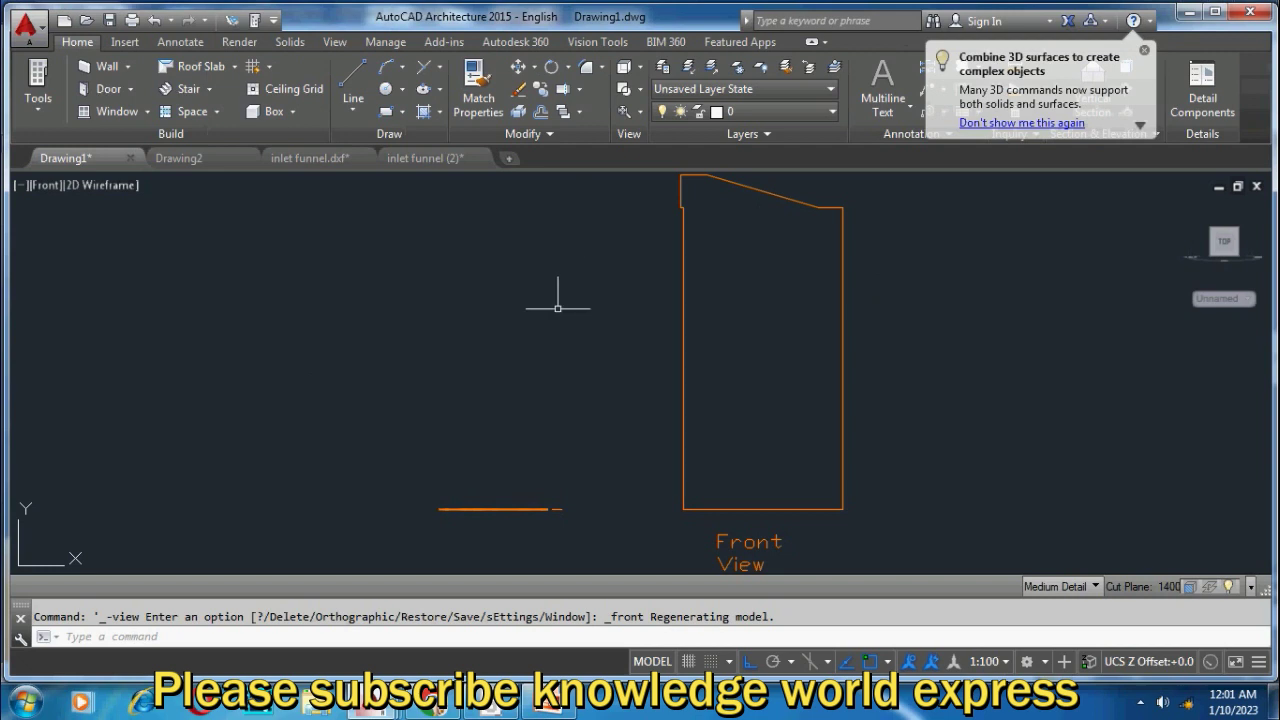
click(42, 184)
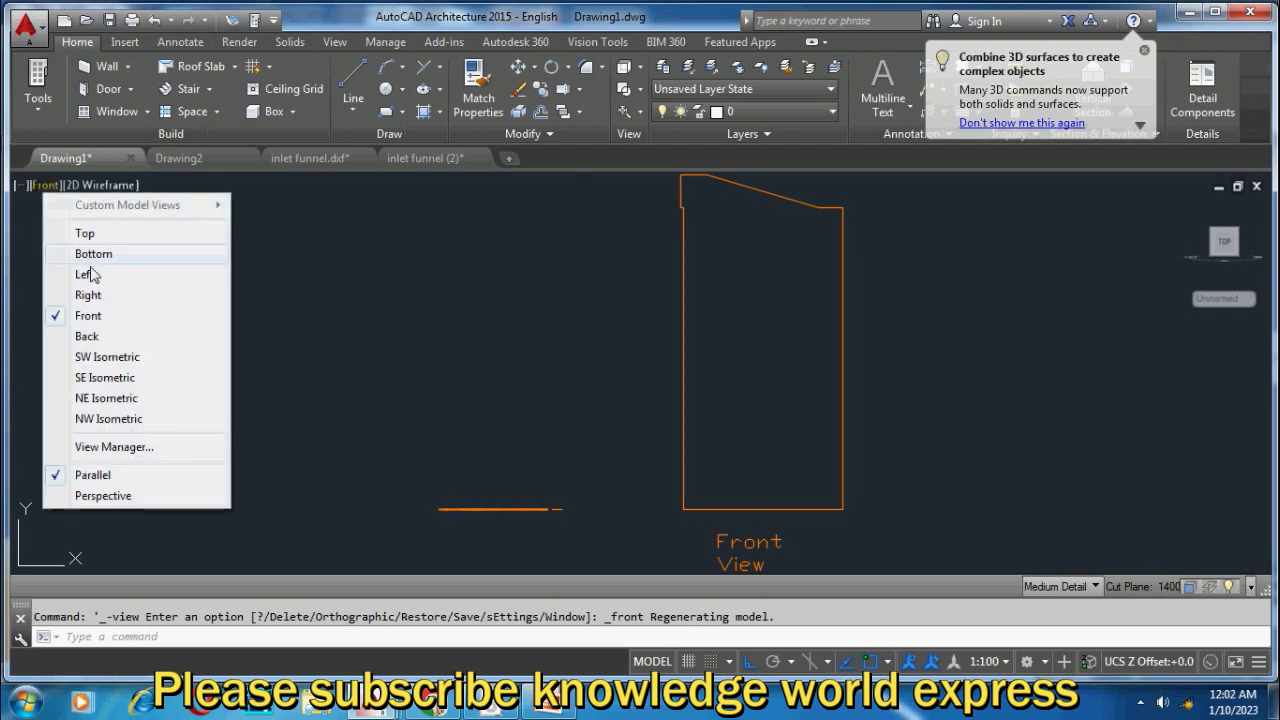
click(117, 358)
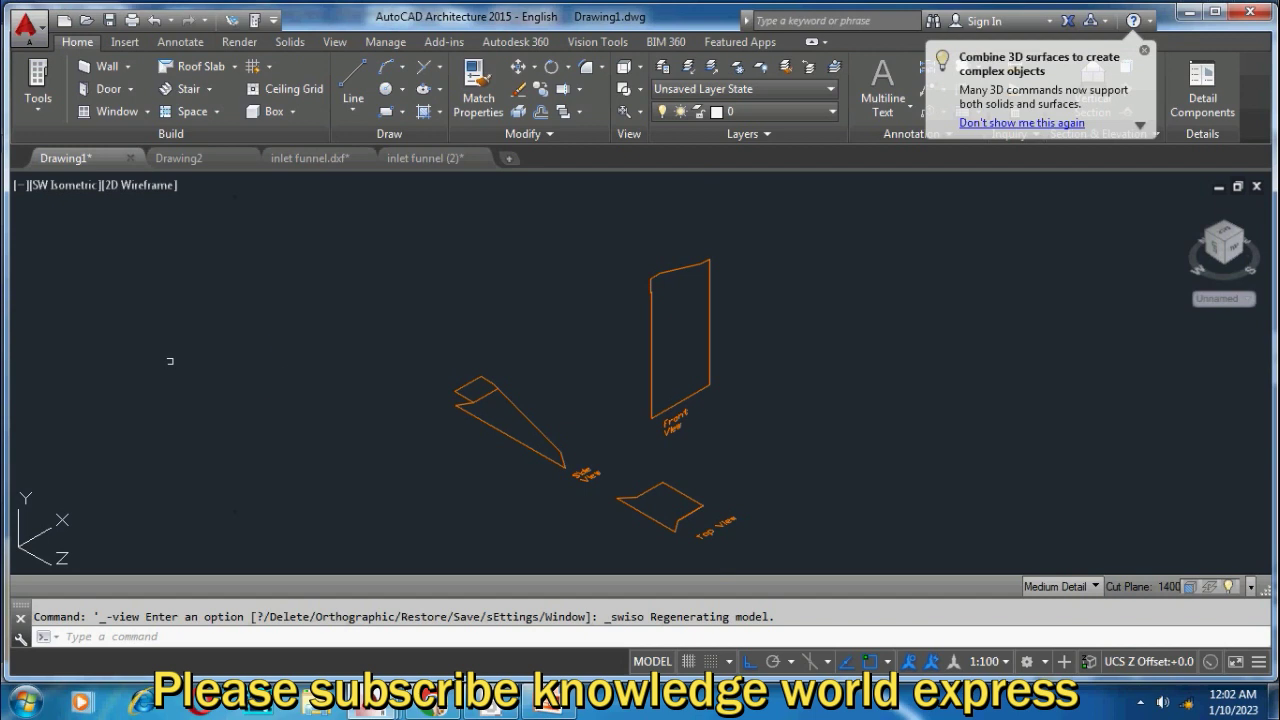
Step: 3D-rotate the Side View profile about the vertical Y axis ring
click(605, 390)
click(510, 486)
text(3DR)
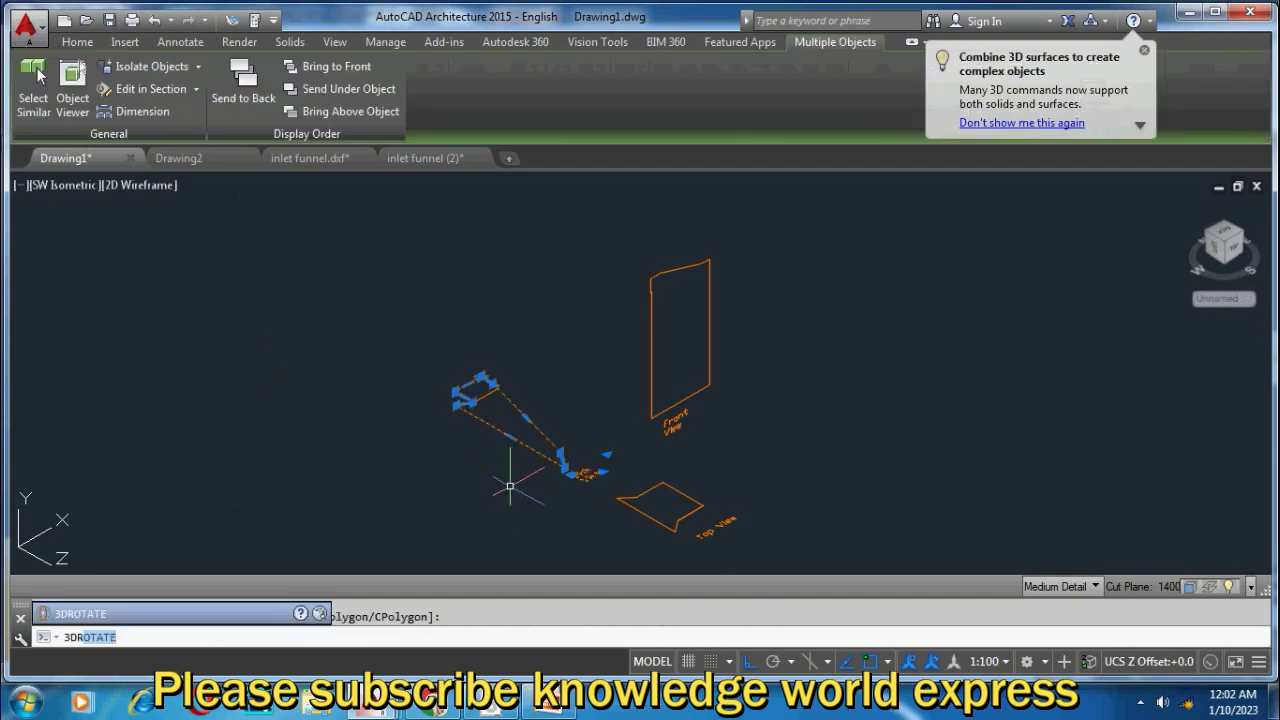
key(Return)
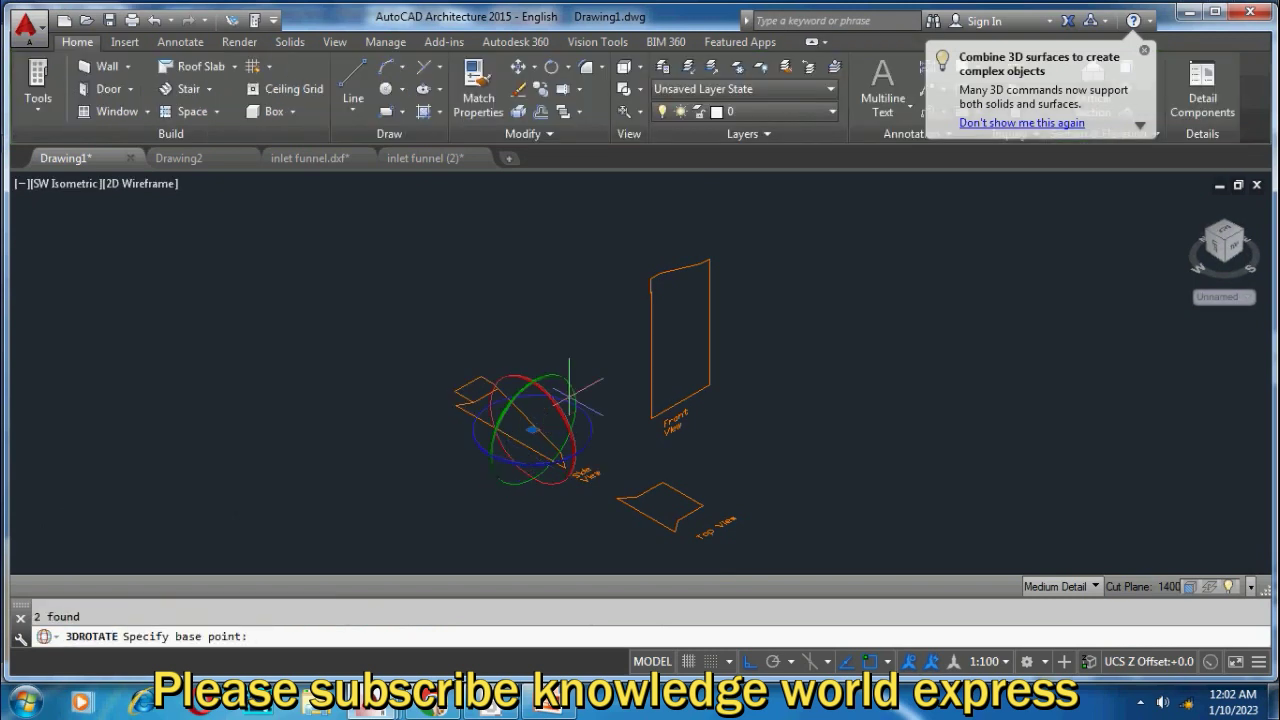
click(533, 428)
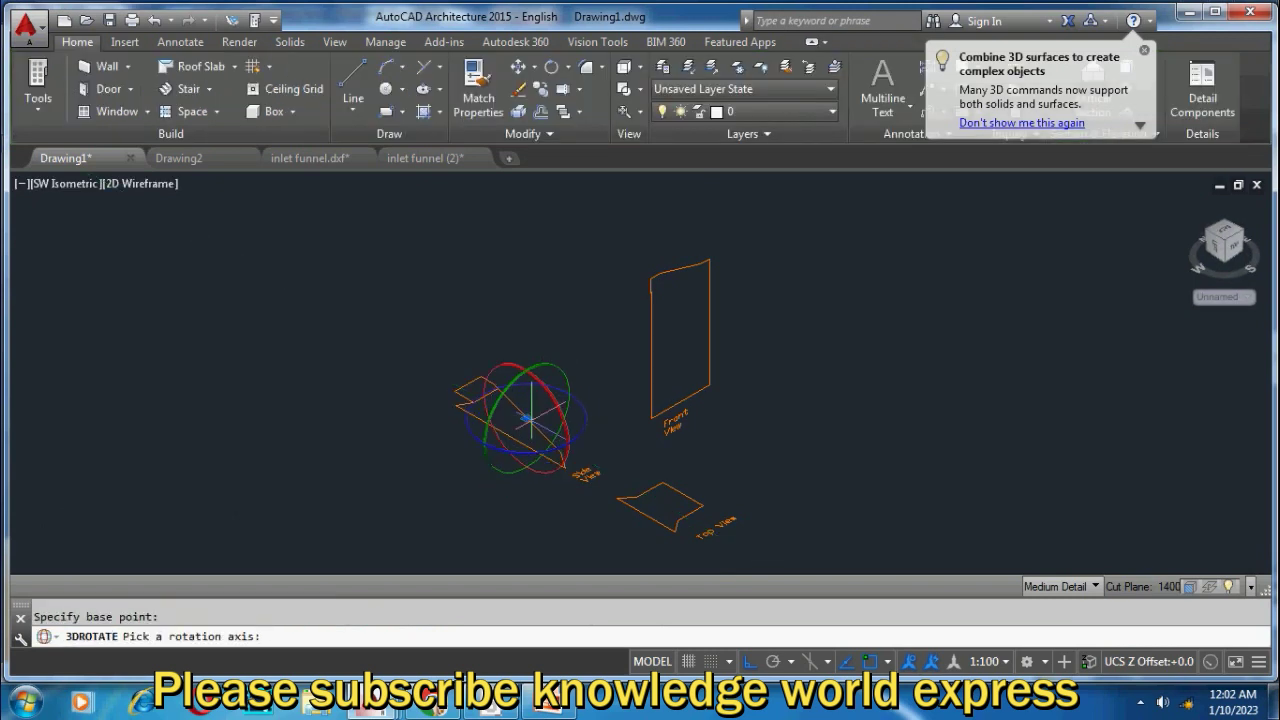
scroll(553, 384, up, 2)
click(553, 384)
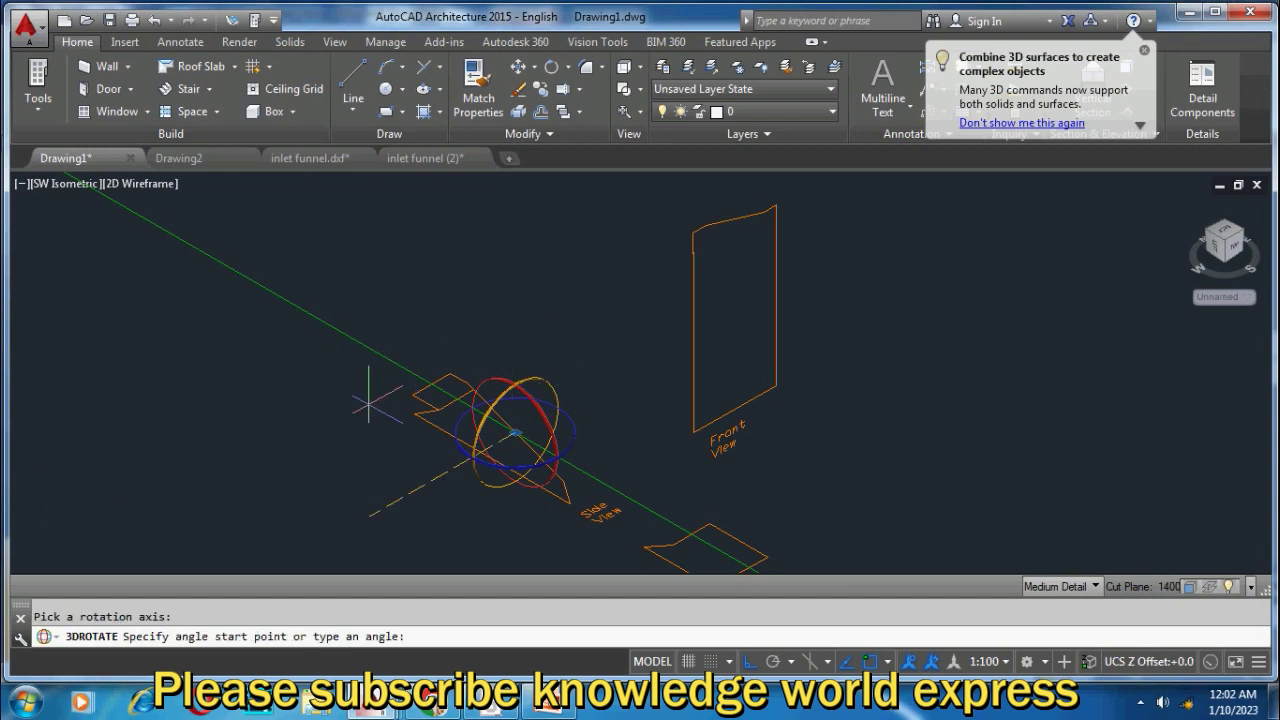
click(466, 282)
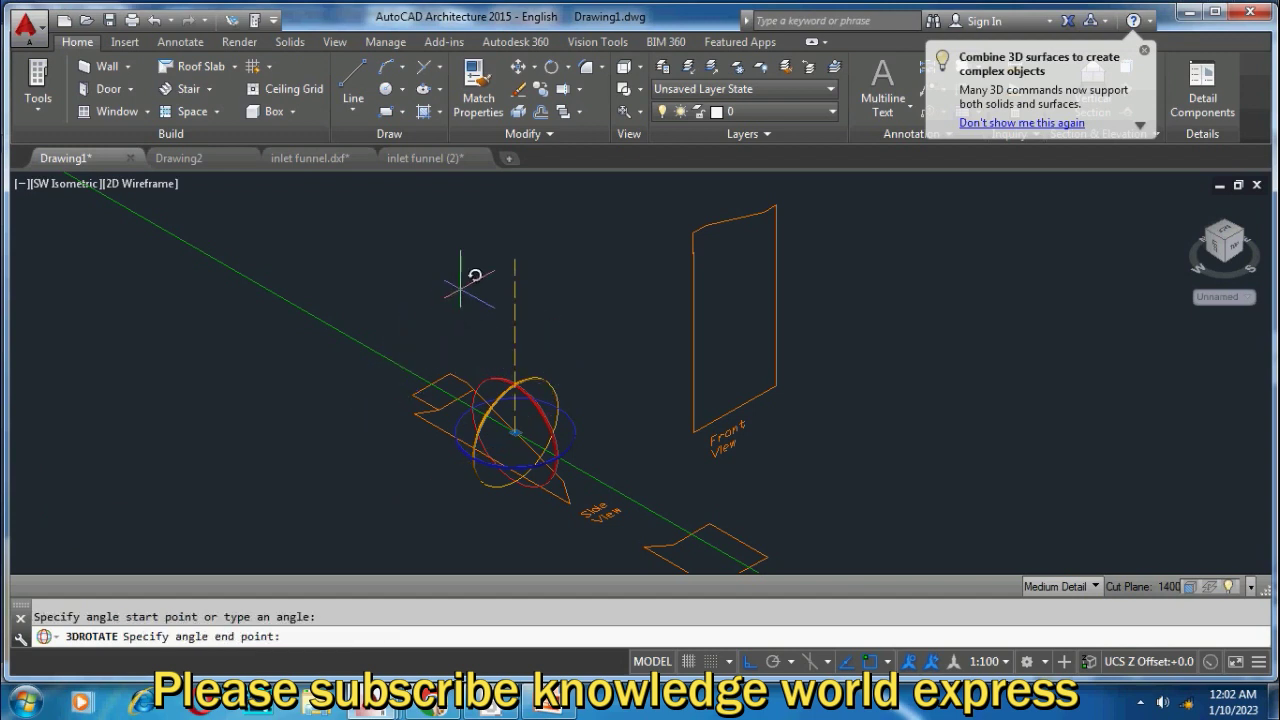
click(297, 368)
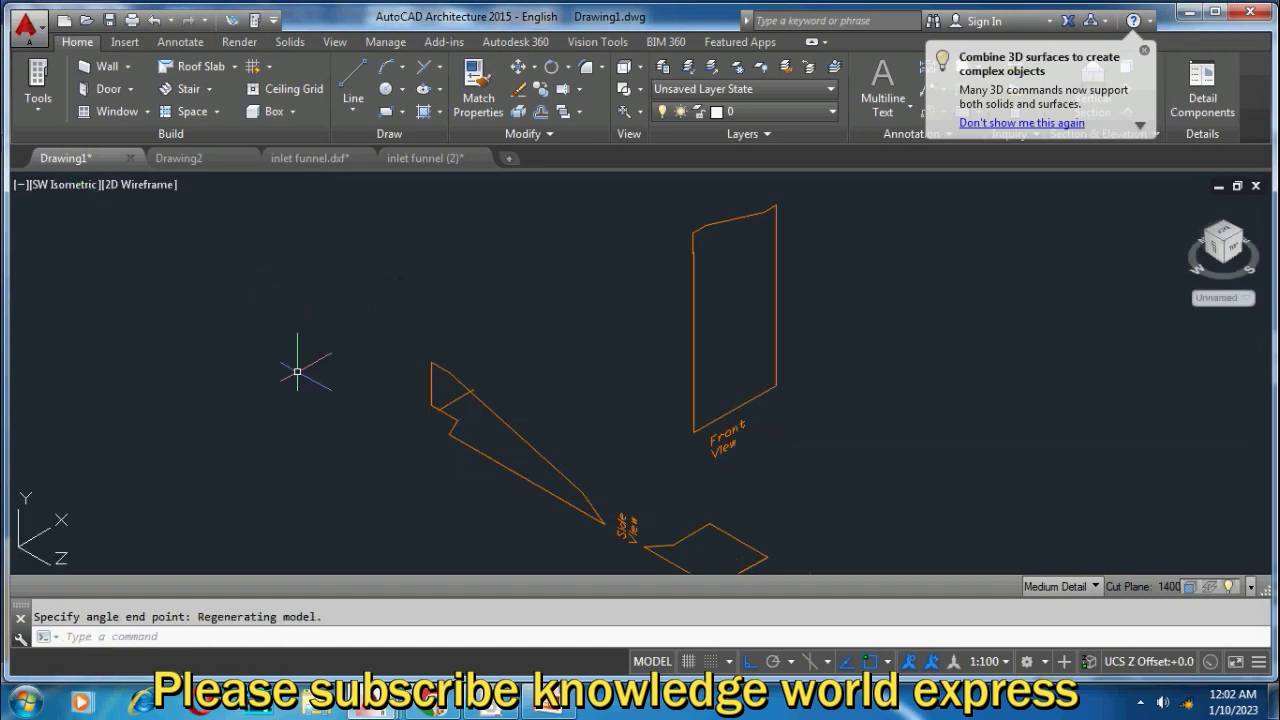
scroll(450, 394, up, 2)
scroll(458, 399, up, 2)
scroll(481, 393, down, 2)
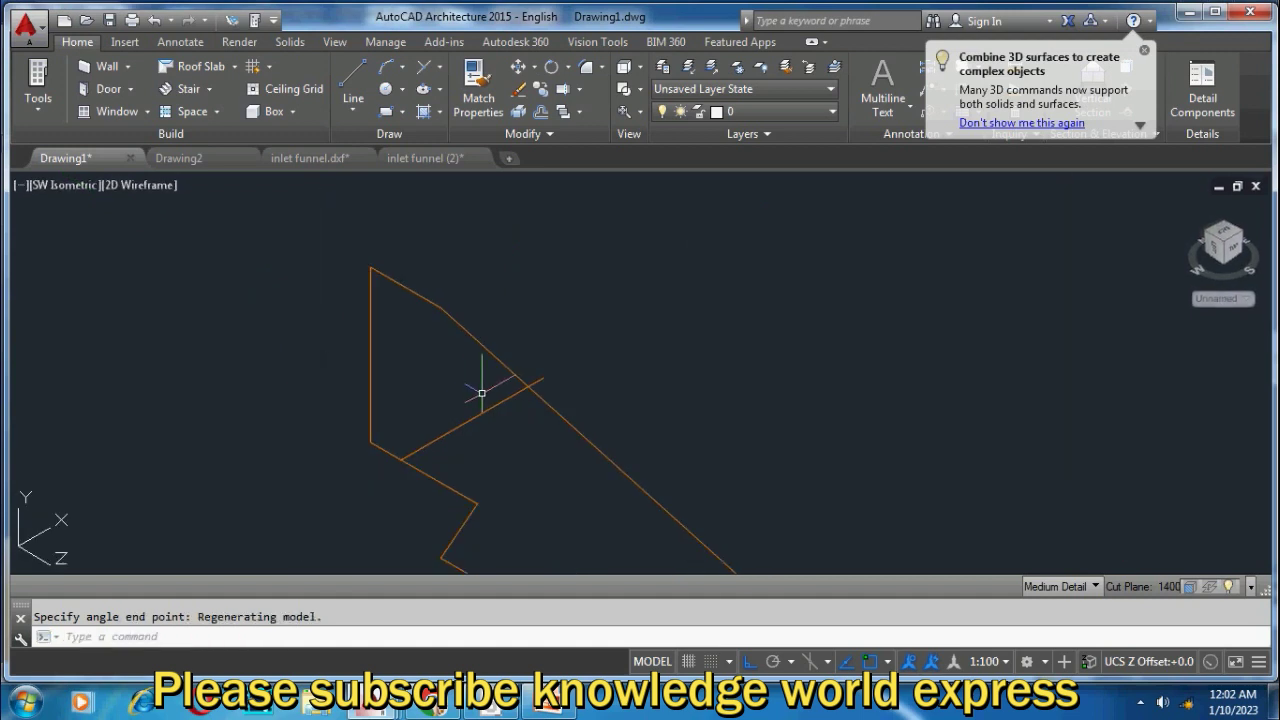
scroll(501, 382, down, 2)
Step: Reselect the rotated Side View profile and zoom out
click(526, 291)
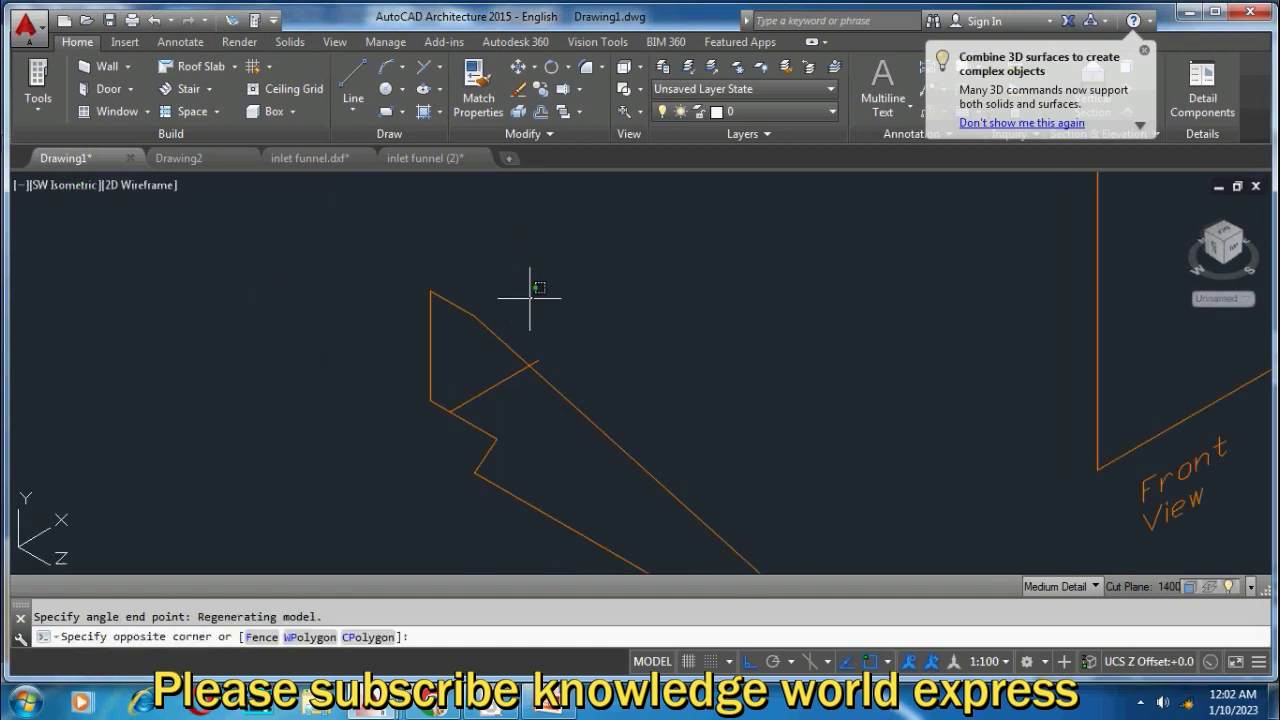
click(471, 340)
scroll(535, 358, down, 2)
scroll(550, 370, down, 2)
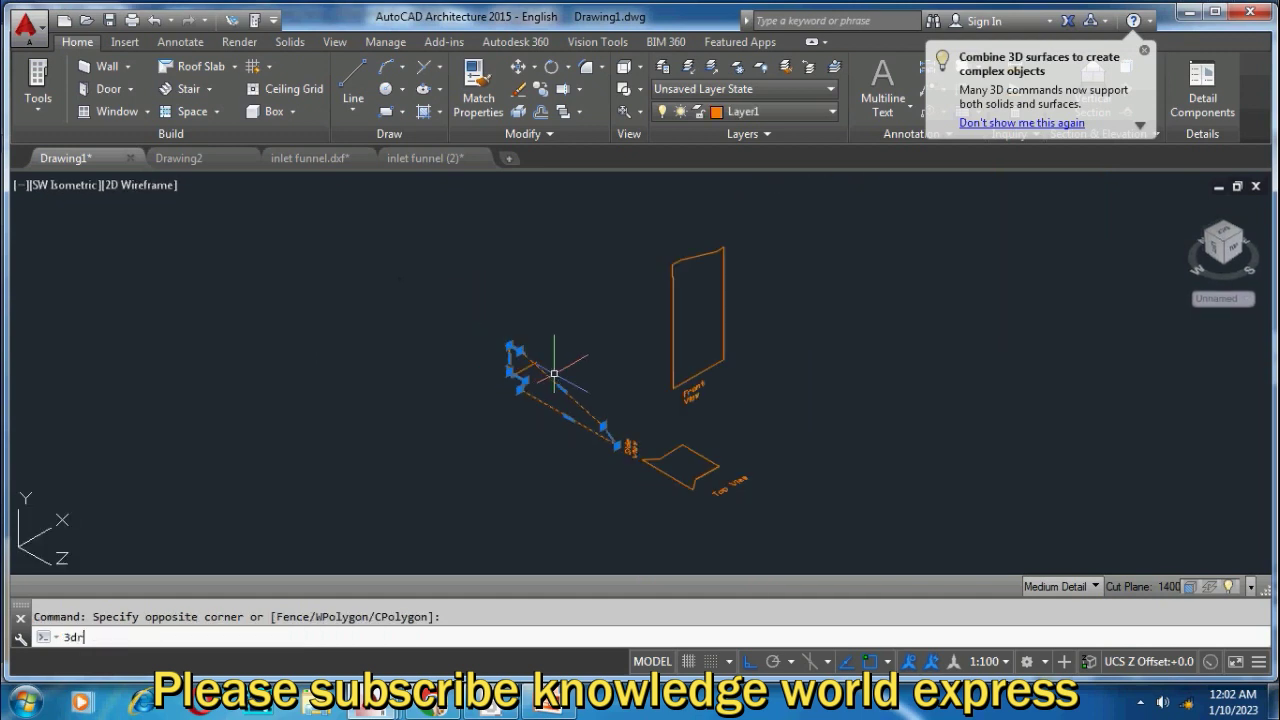
Step: 3D-rotate the Side View profile about the red X axis so it stands upright
key(Return)
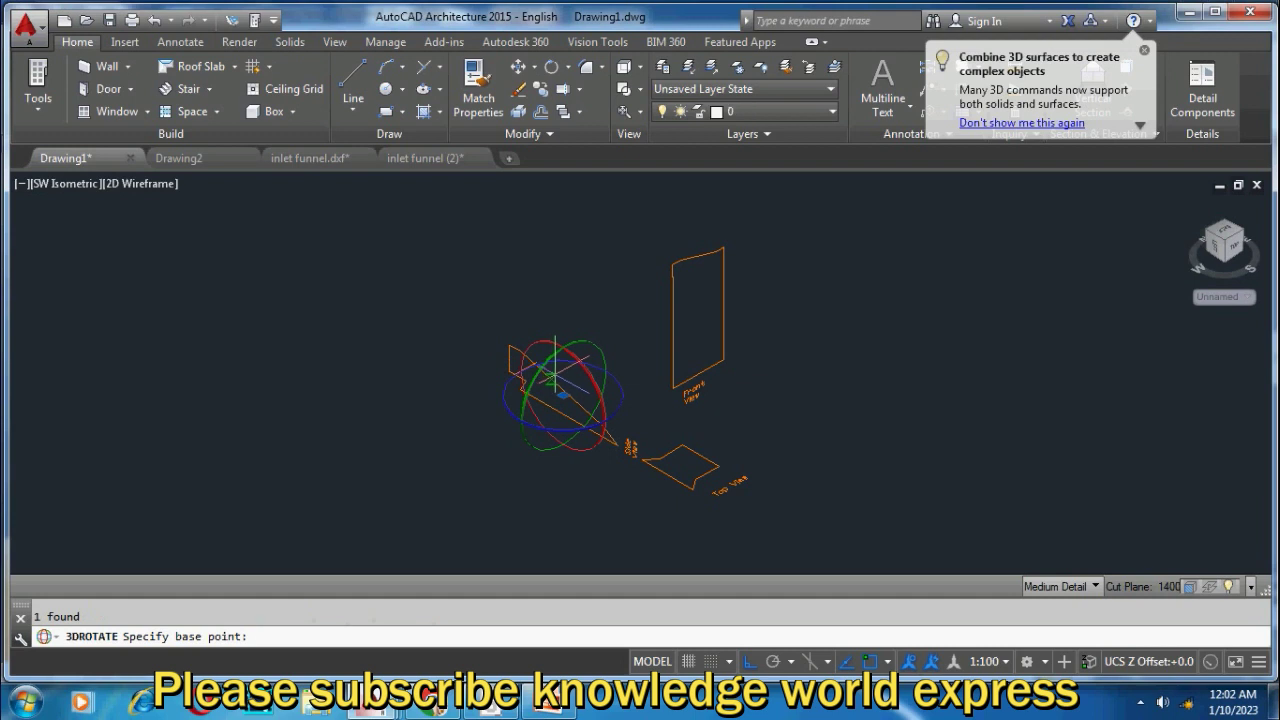
click(562, 389)
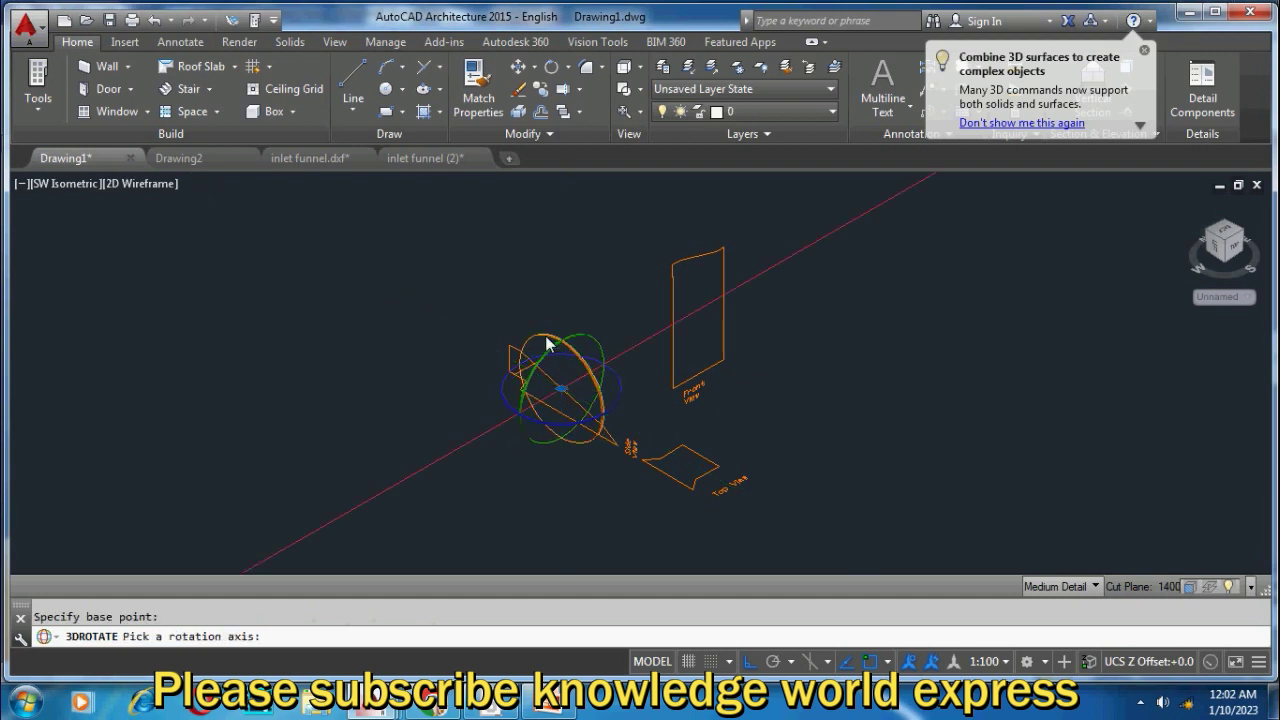
click(545, 345)
click(606, 443)
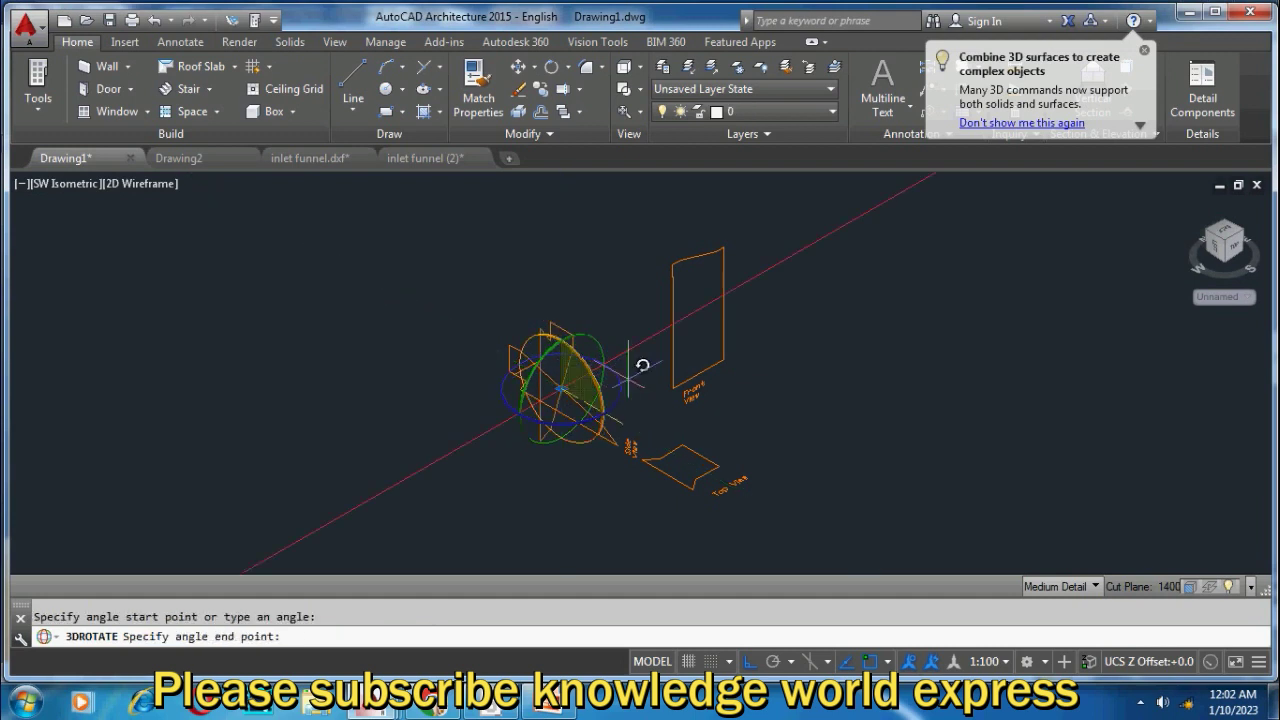
click(678, 417)
scroll(608, 360, up, 2)
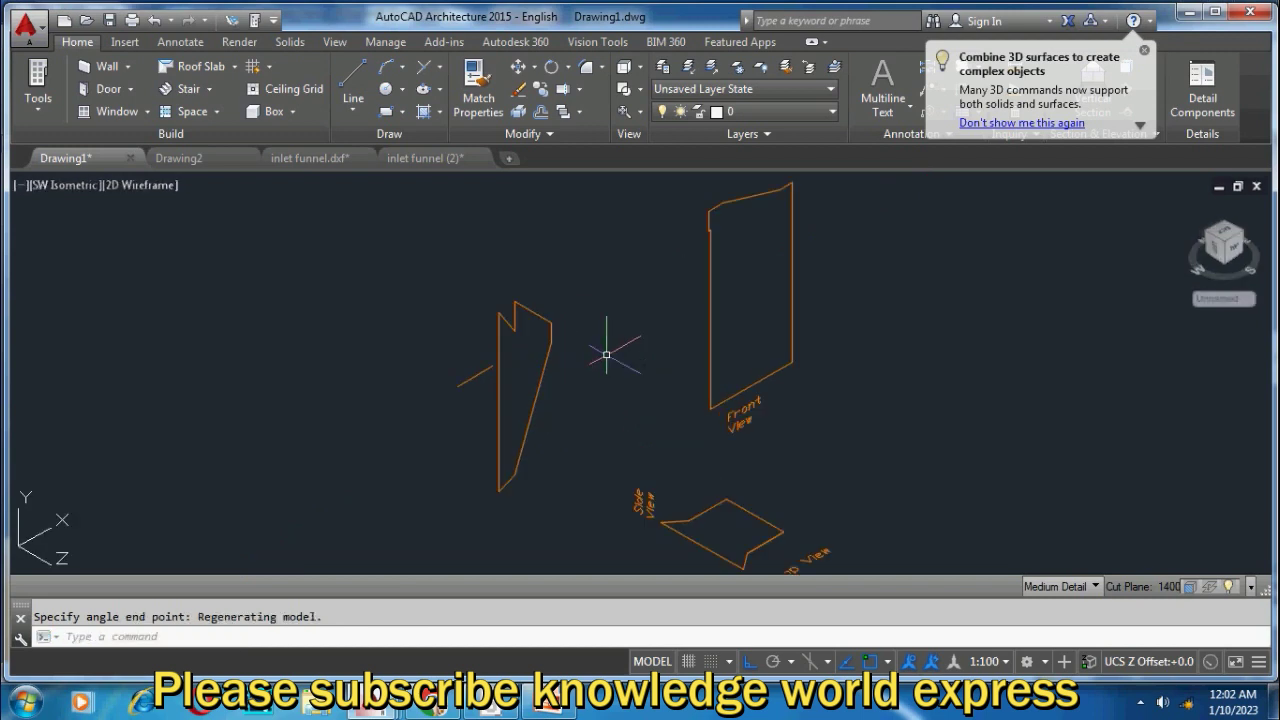
Step: Erase the stray short line beside the Side View profile
click(480, 357)
click(455, 388)
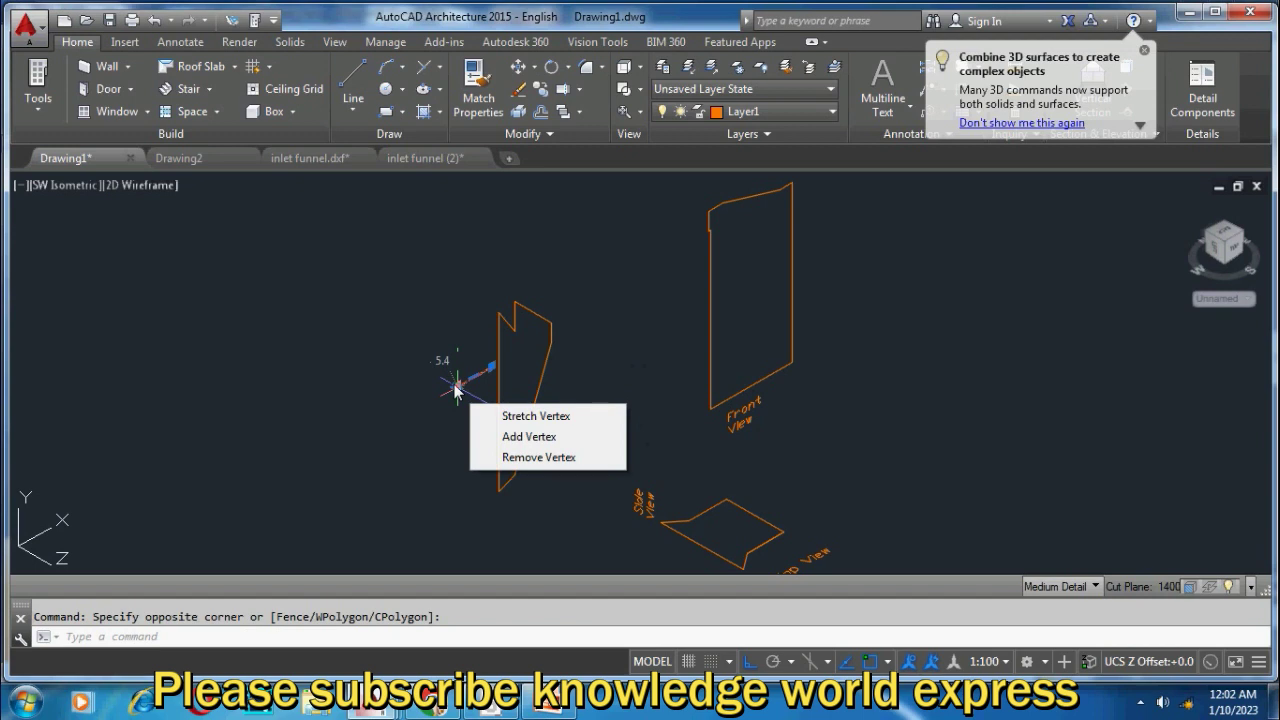
key(Delete)
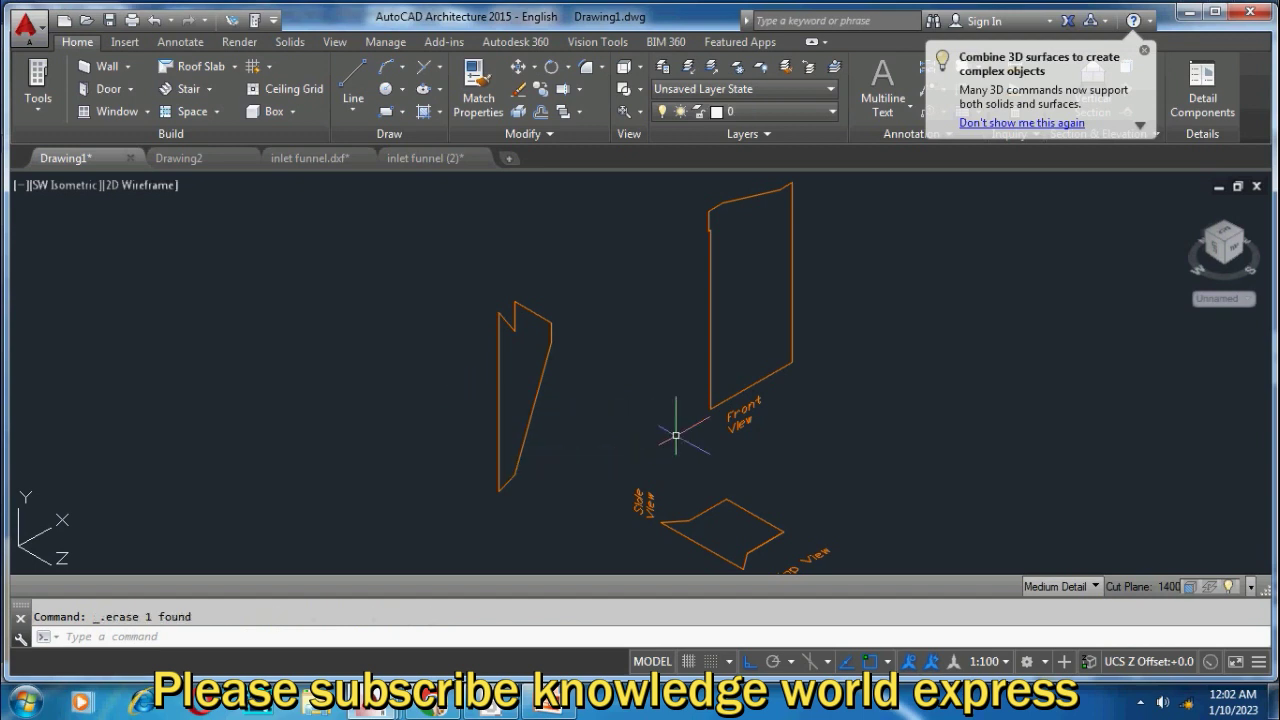
Step: Reselect the upright Side View profile for moving
click(608, 318)
click(541, 354)
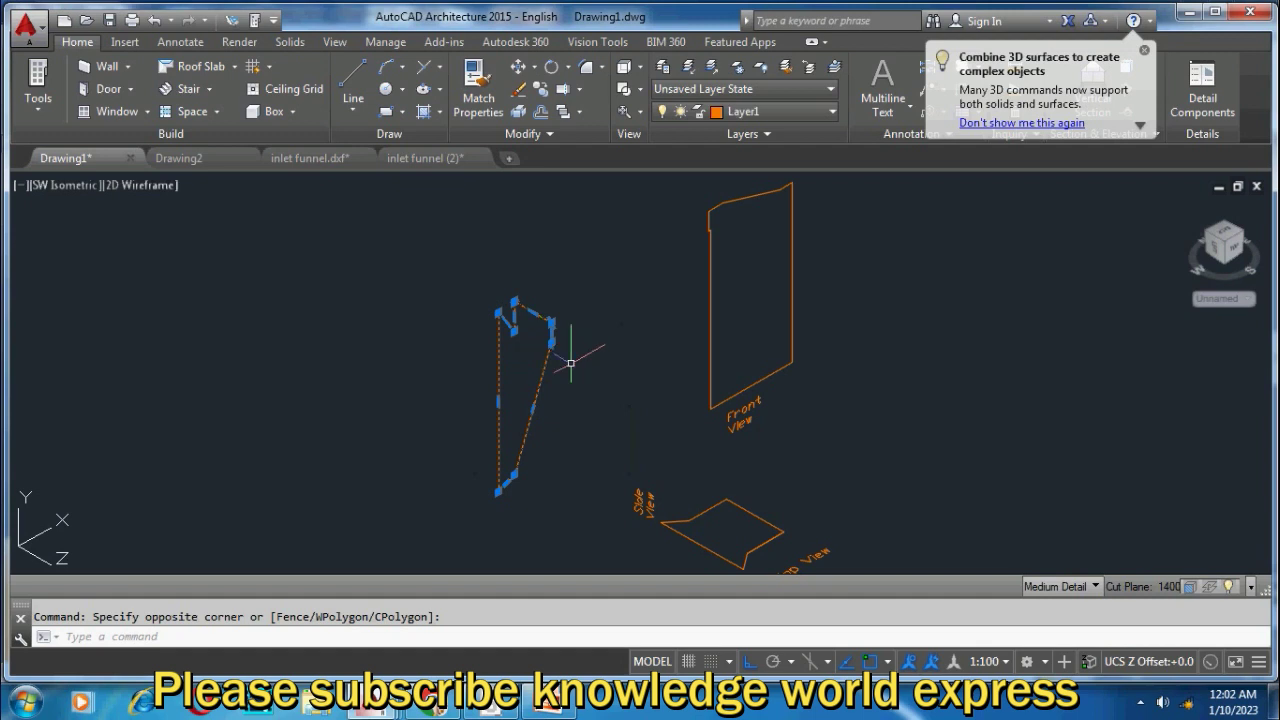
scroll(613, 295, up, 1)
scroll(621, 310, up, 2)
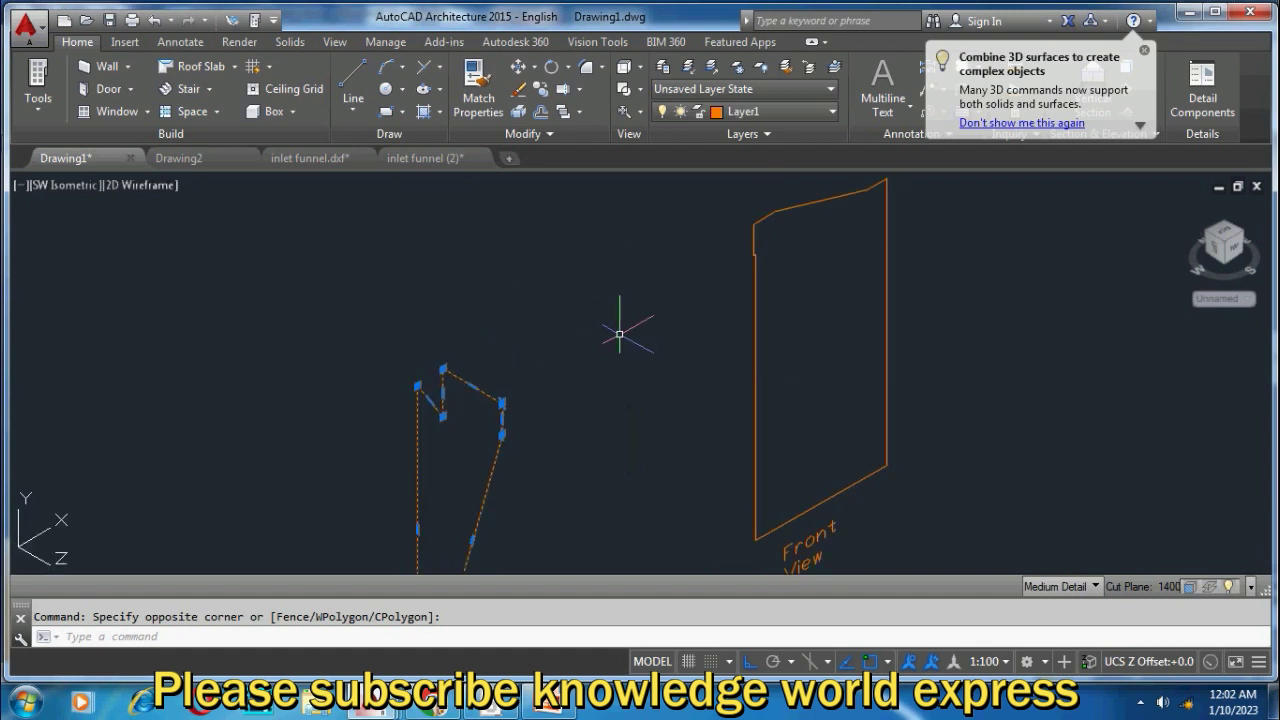
text(m)
key(Return)
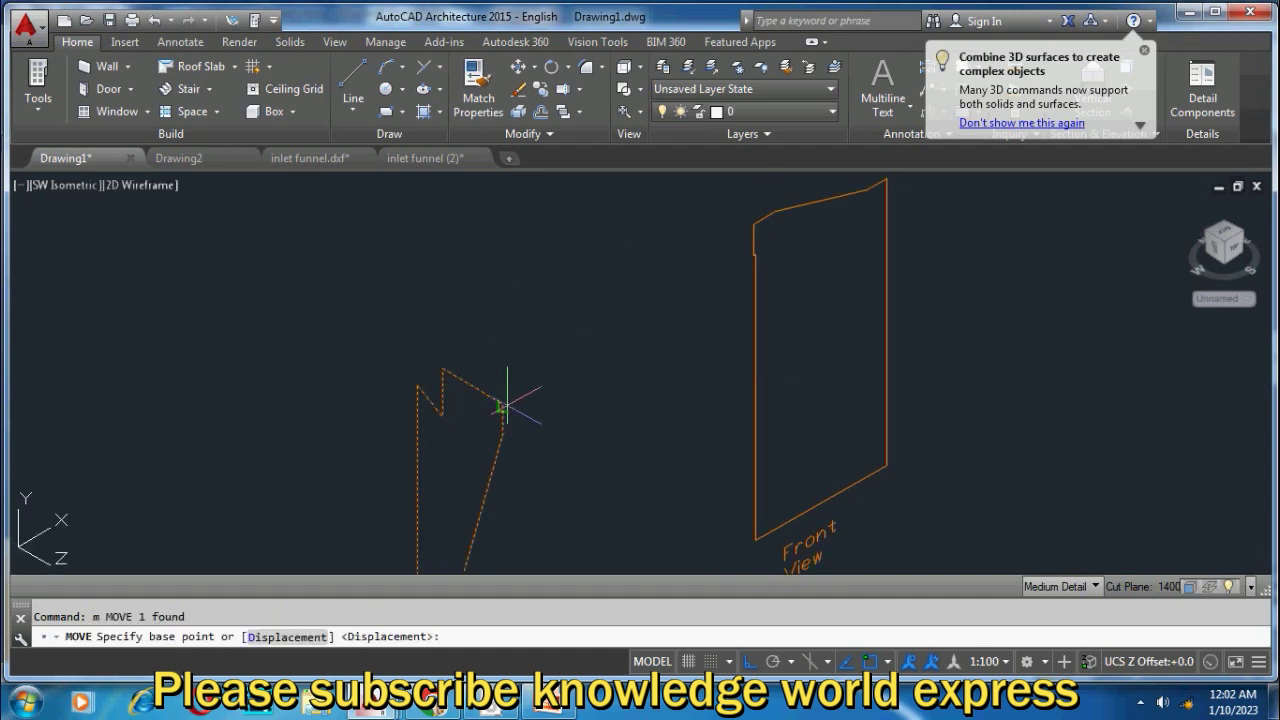
Step: Move the upright Side View profile so its corner meets the Front View profile's corner
click(502, 403)
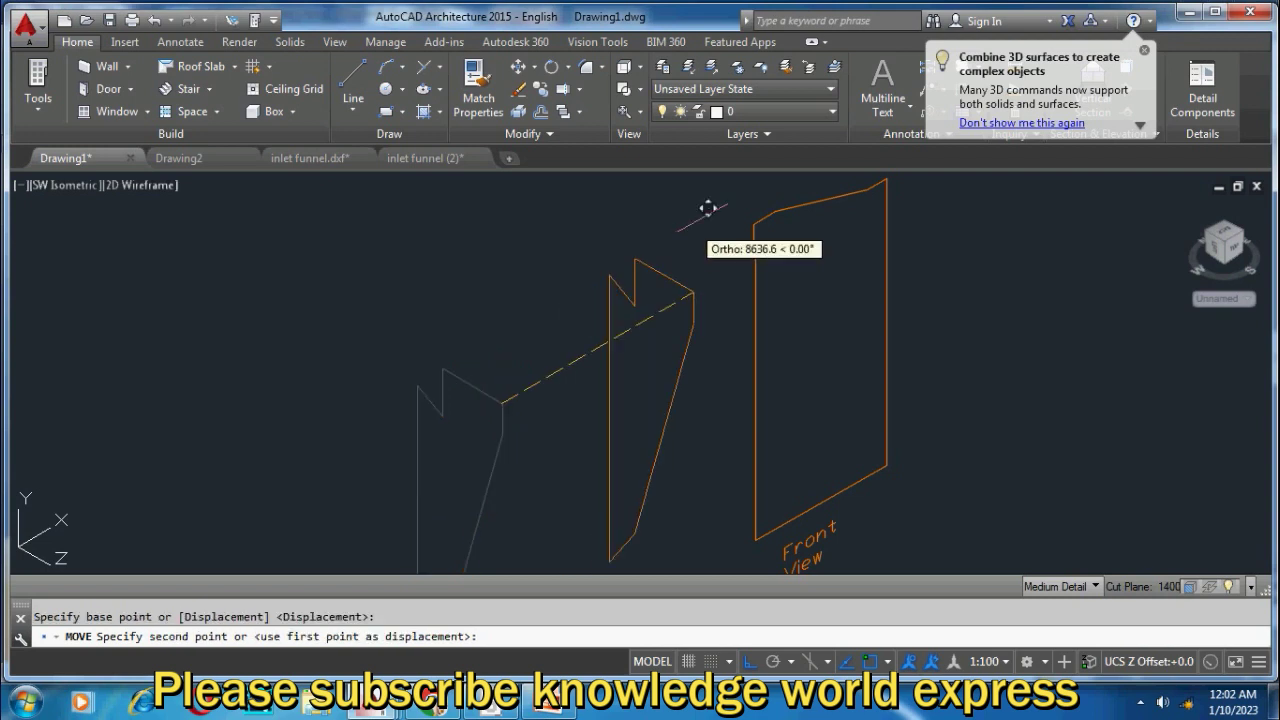
click(884, 194)
scroll(857, 214, down, 5)
middle_drag(700, 308, 728, 328)
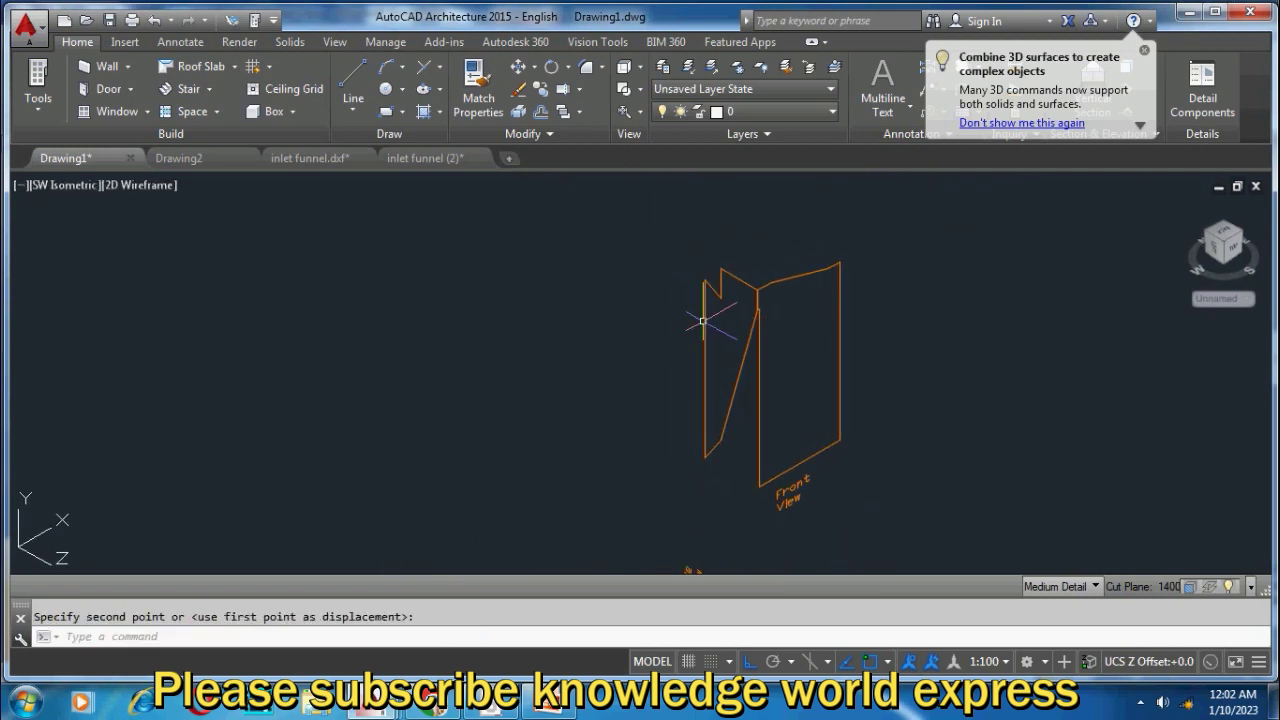
click(65, 188)
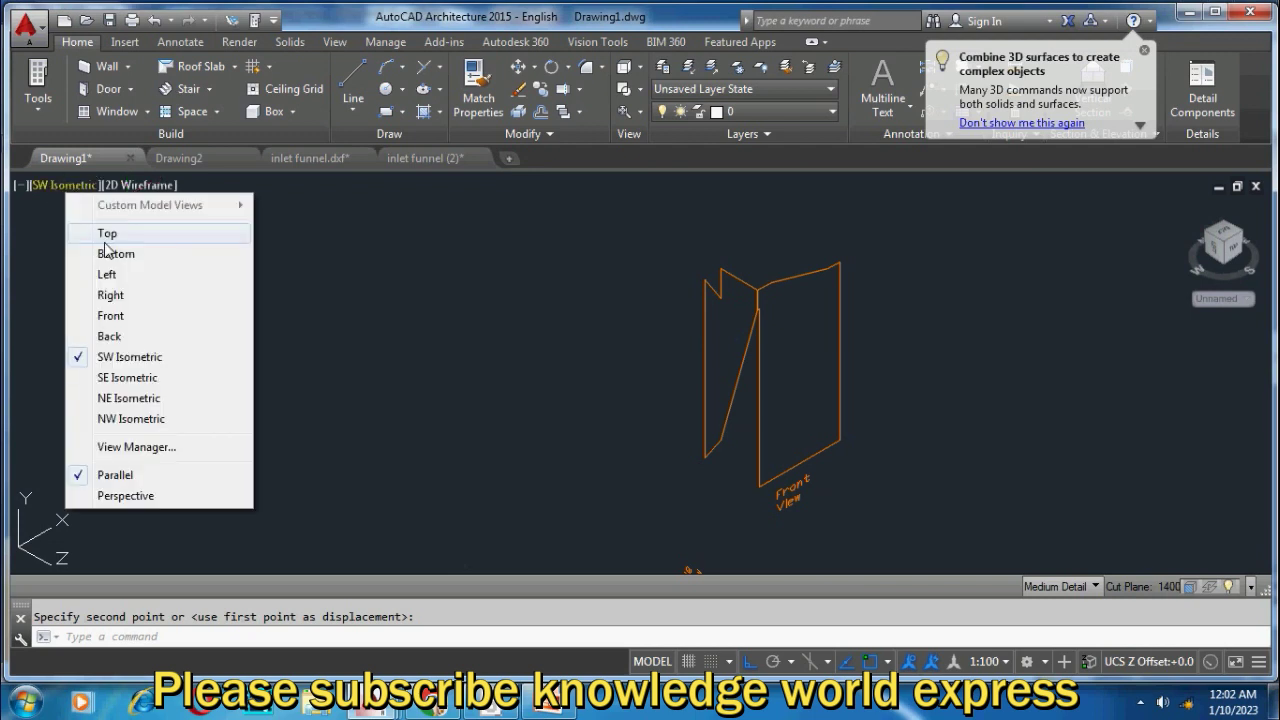
click(126, 276)
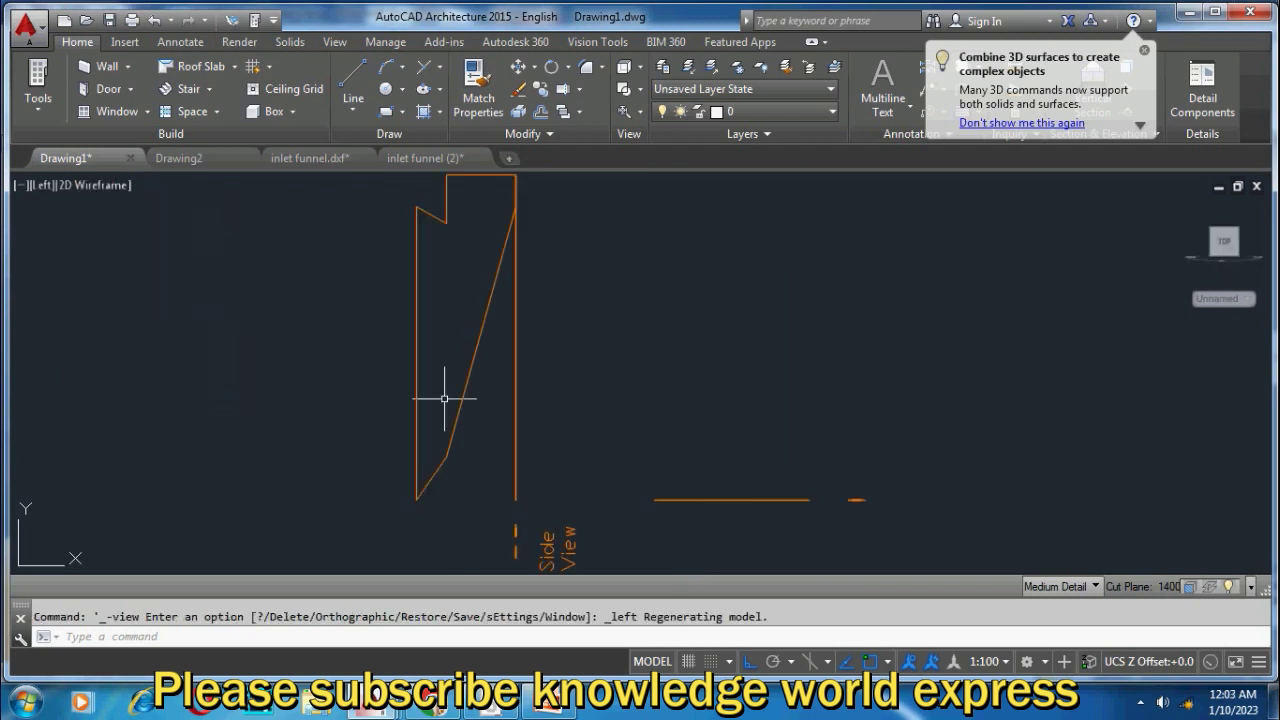
scroll(455, 333, down, 2)
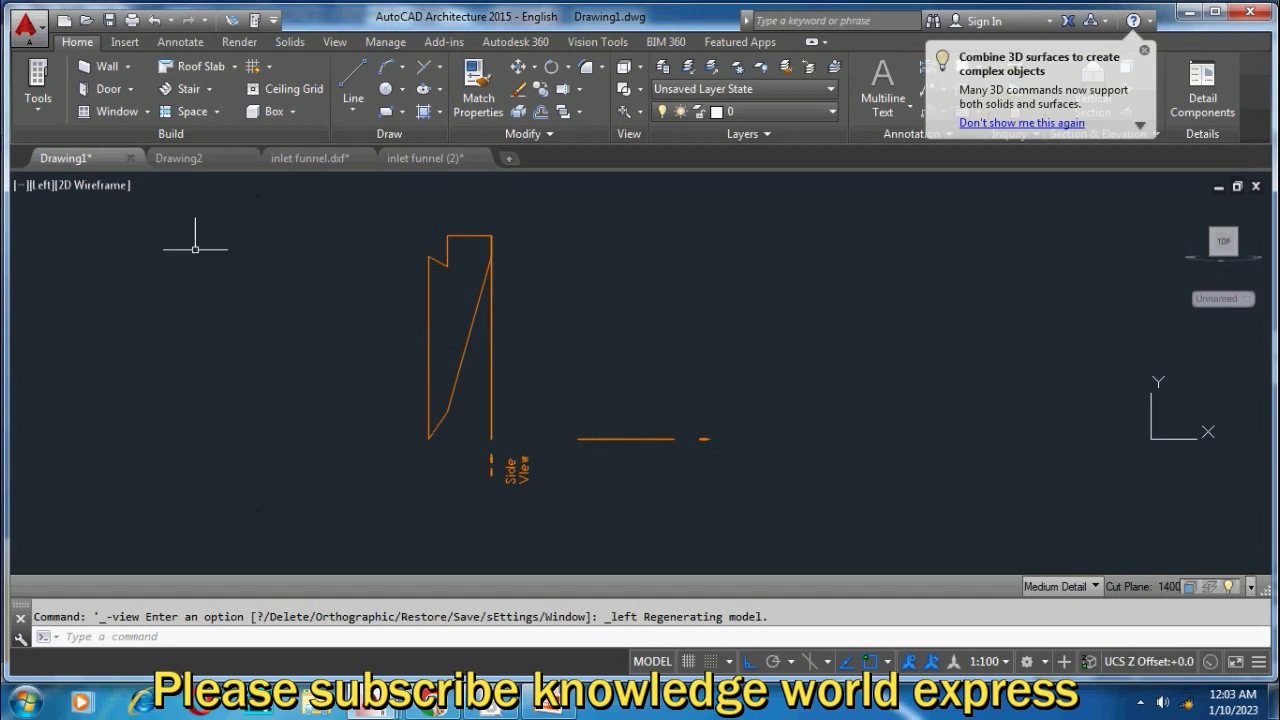
click(48, 183)
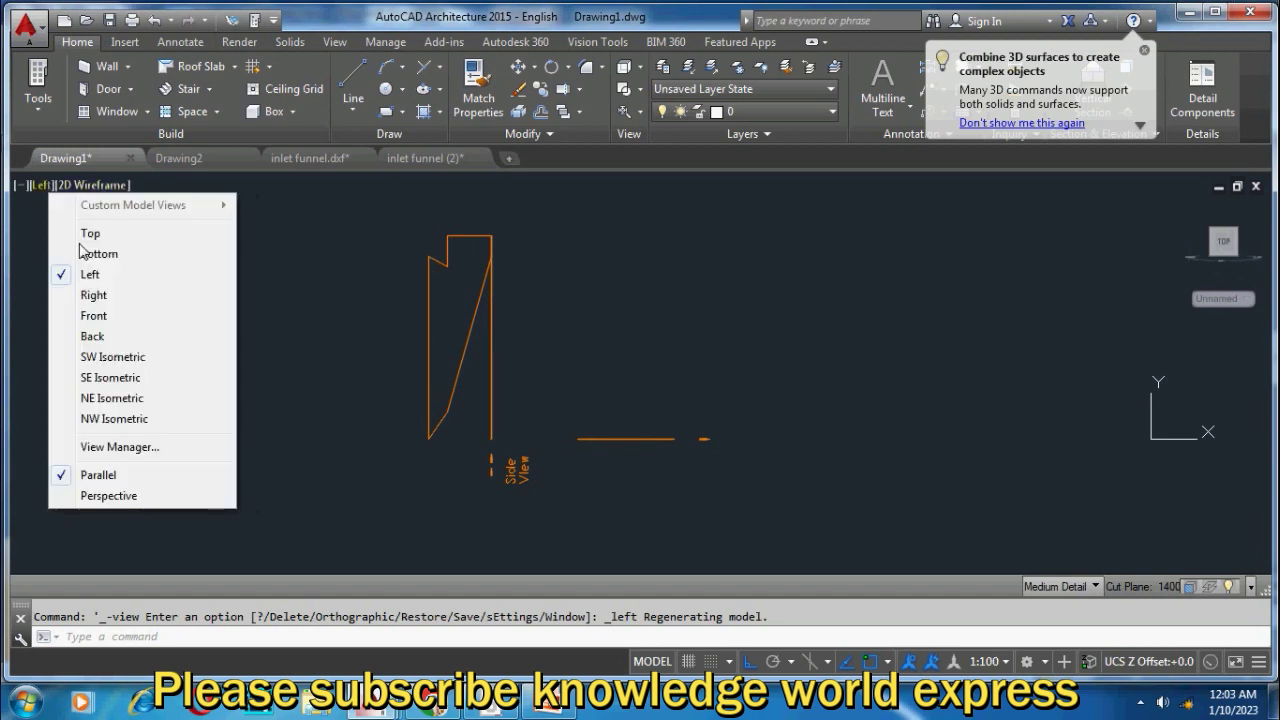
click(126, 312)
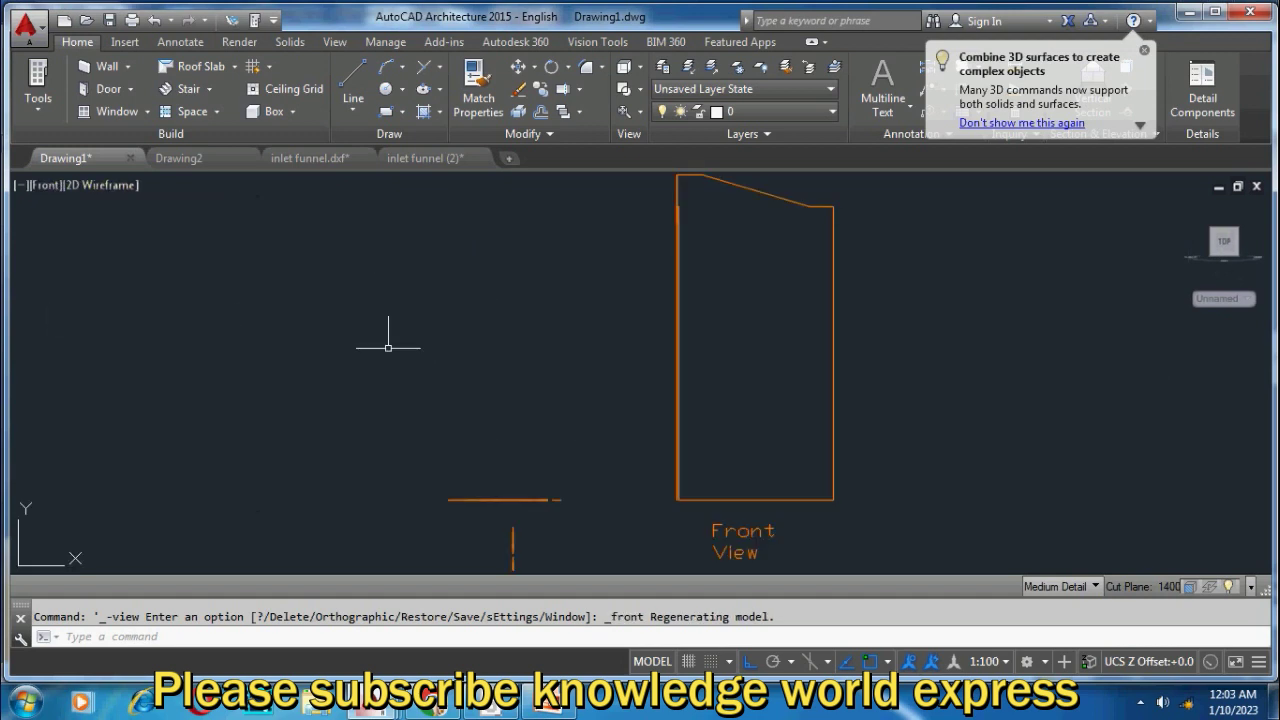
click(49, 187)
click(130, 355)
middle_drag(680, 485, 656, 440)
scroll(662, 436, up, 2)
click(452, 416)
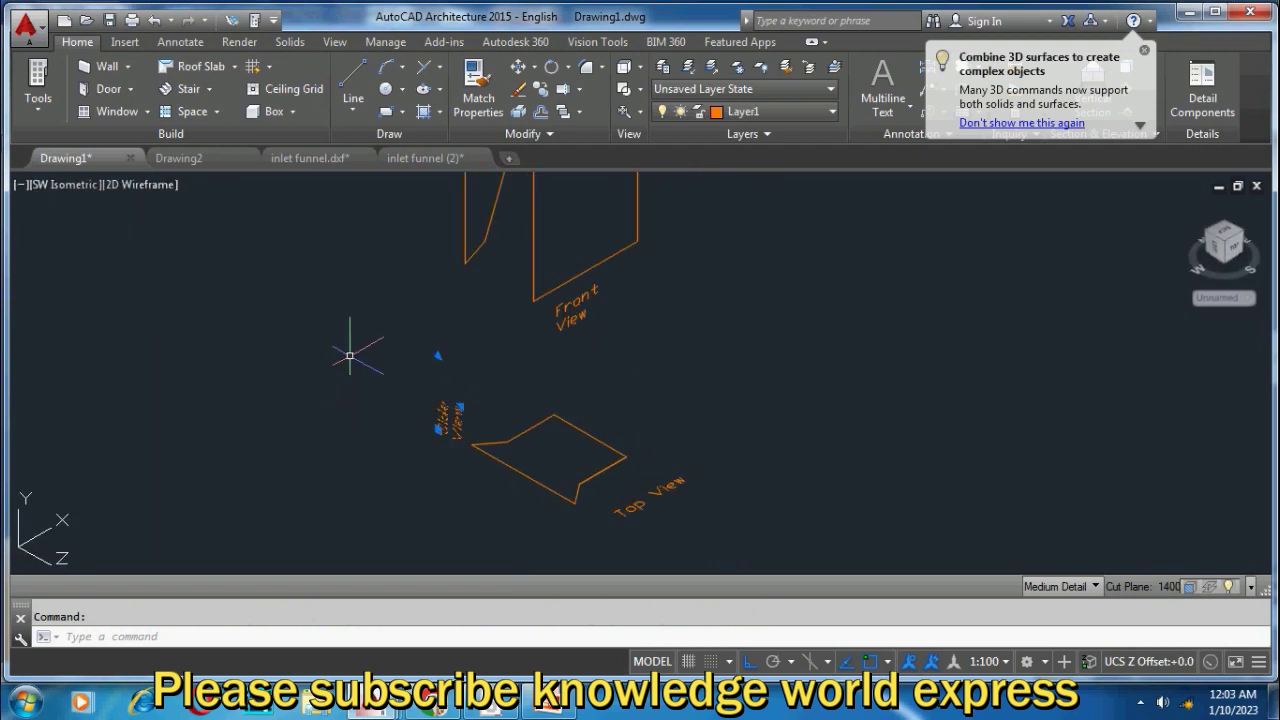
Step: Erase the Side View label and window-select the Top View profile
key(Delete)
click(702, 366)
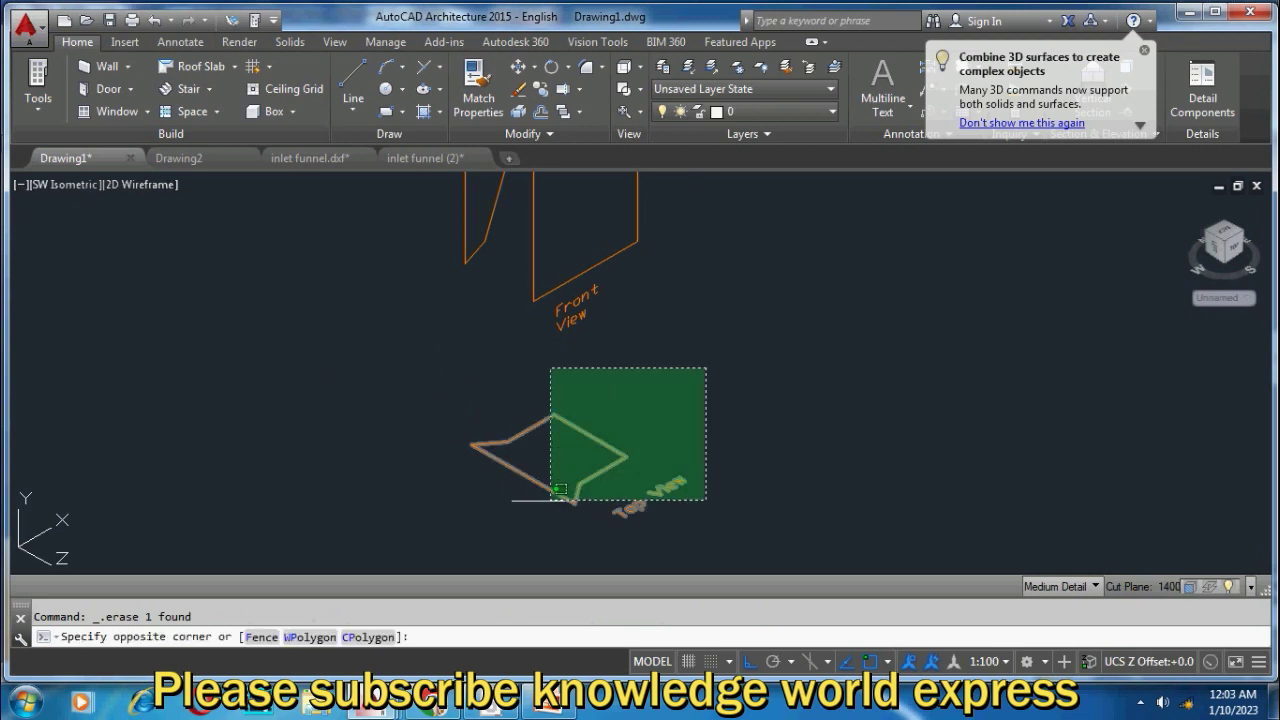
click(513, 506)
Step: 3D-rotate the Top View profile about the blue vertical axis, then reselect it
text(3D)
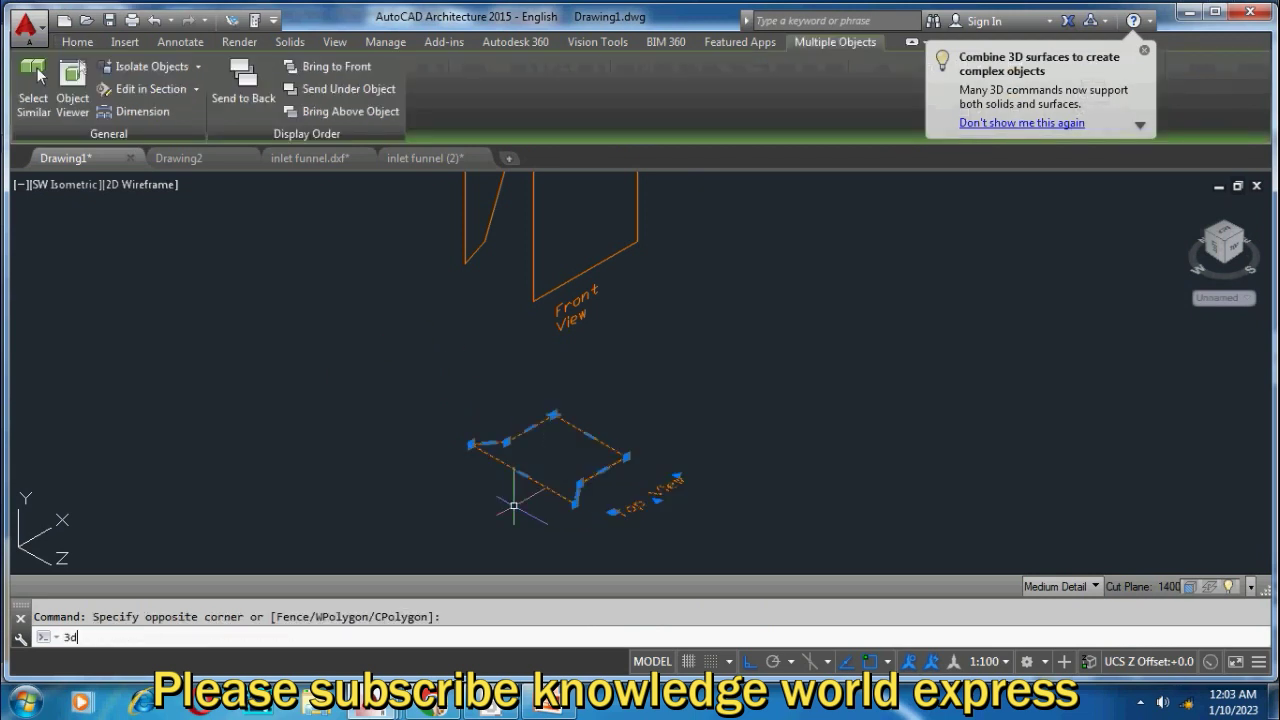
text(r)
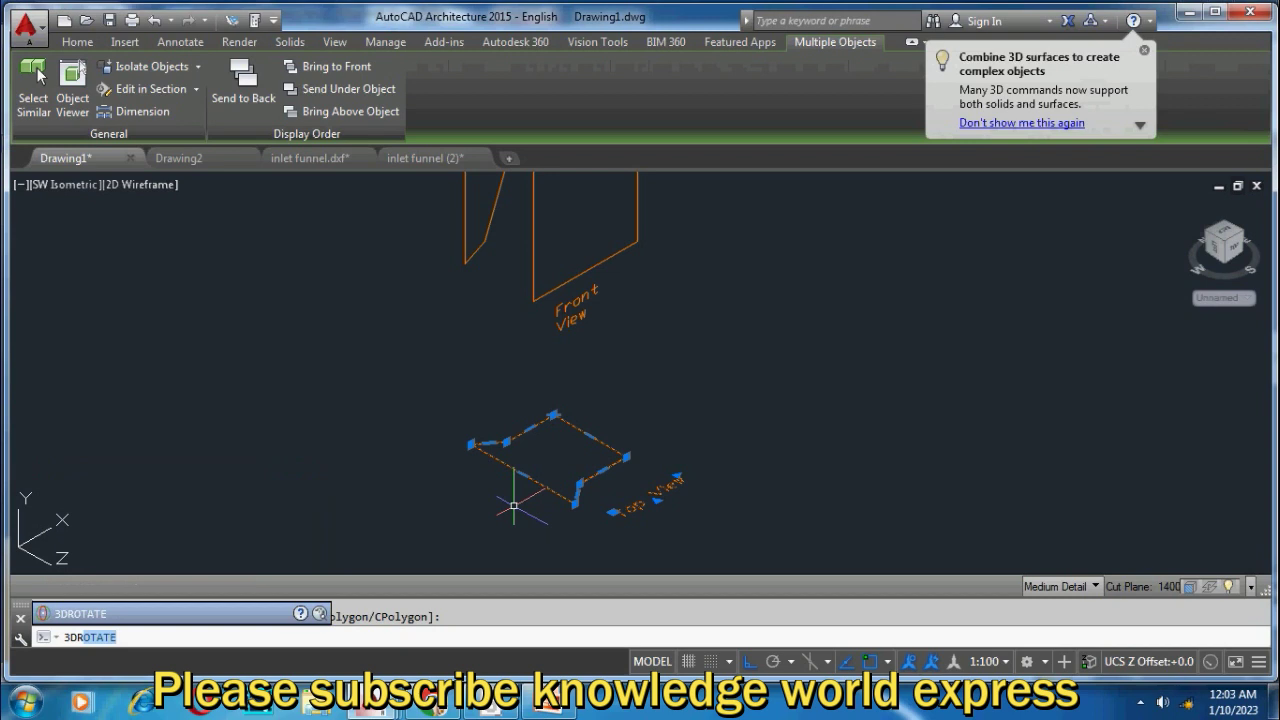
key(Return)
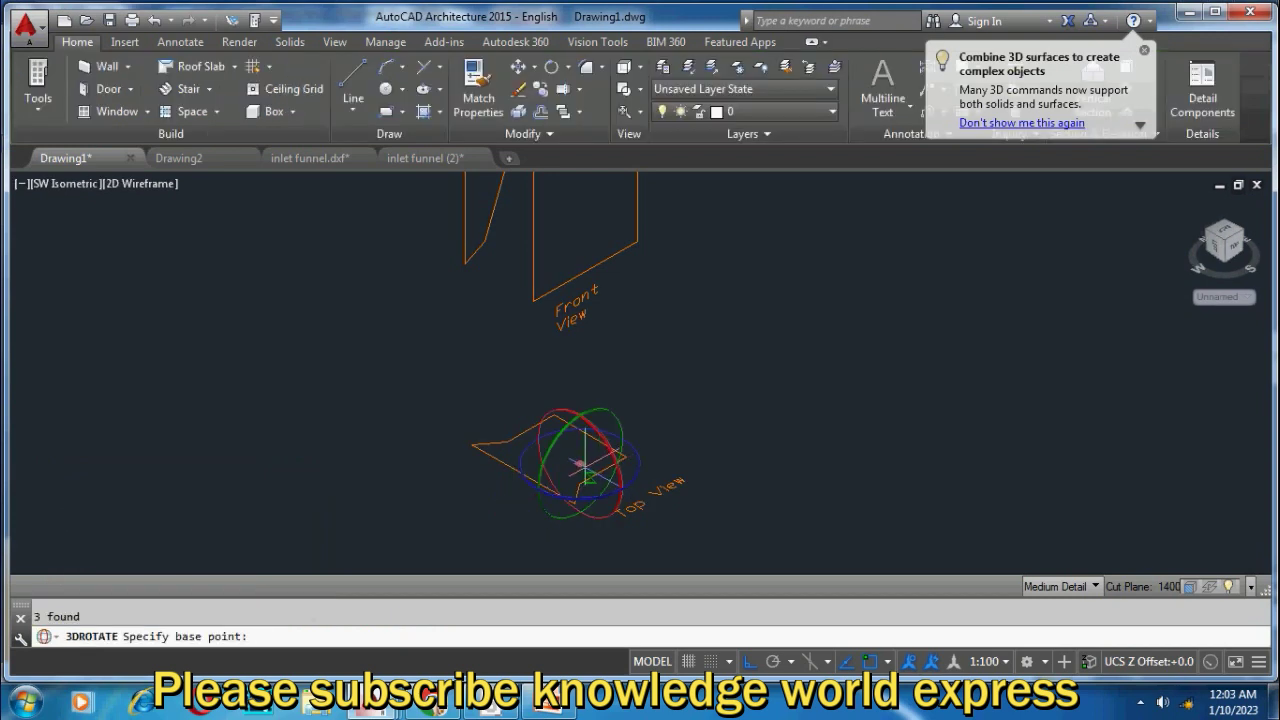
click(579, 484)
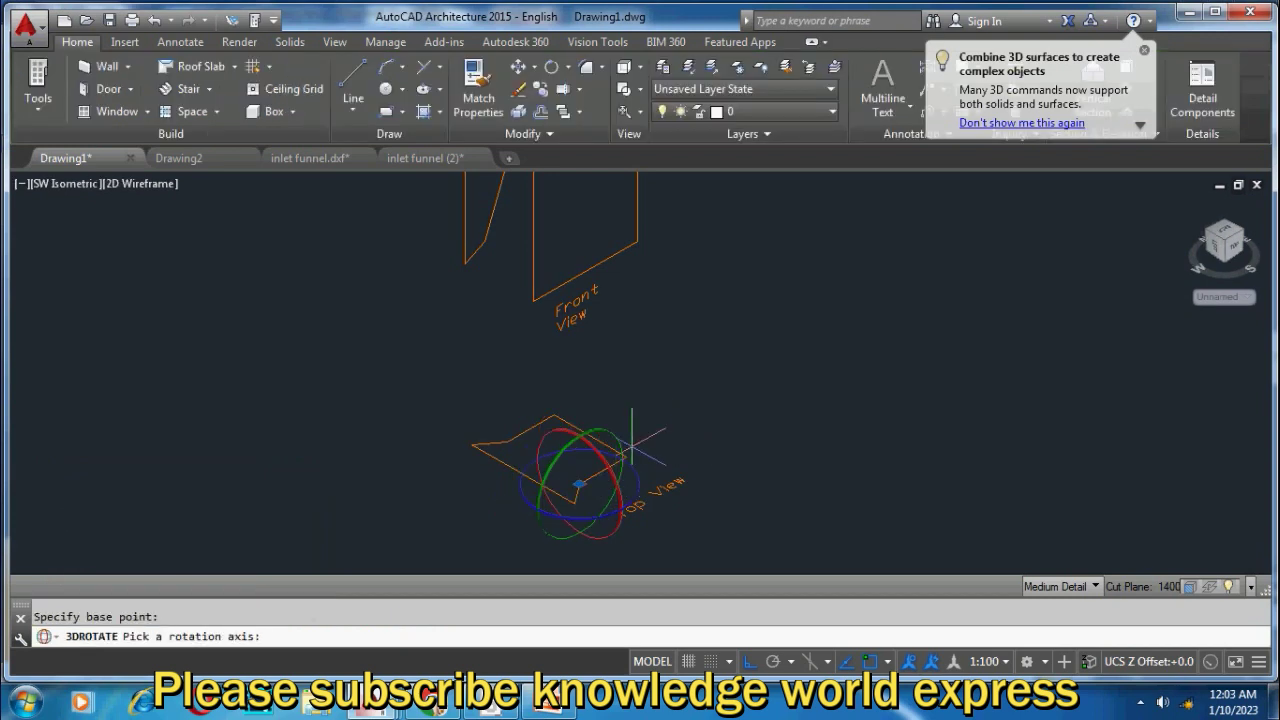
click(630, 482)
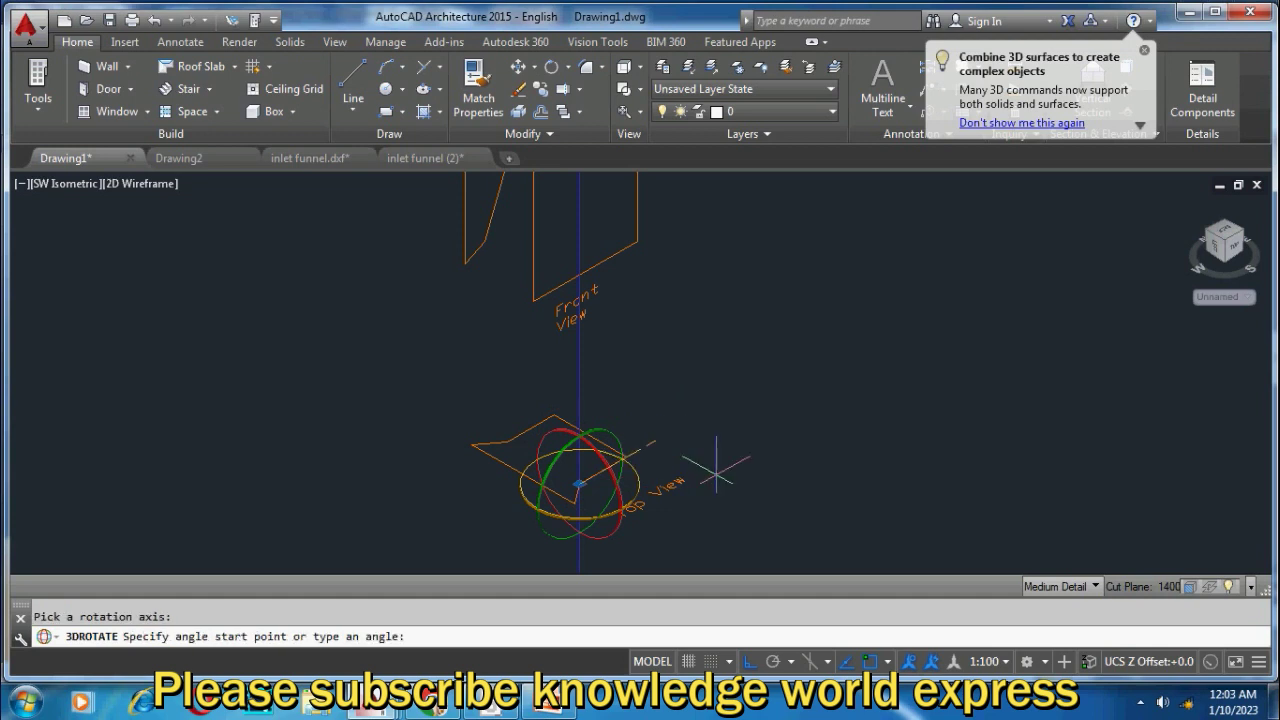
click(755, 468)
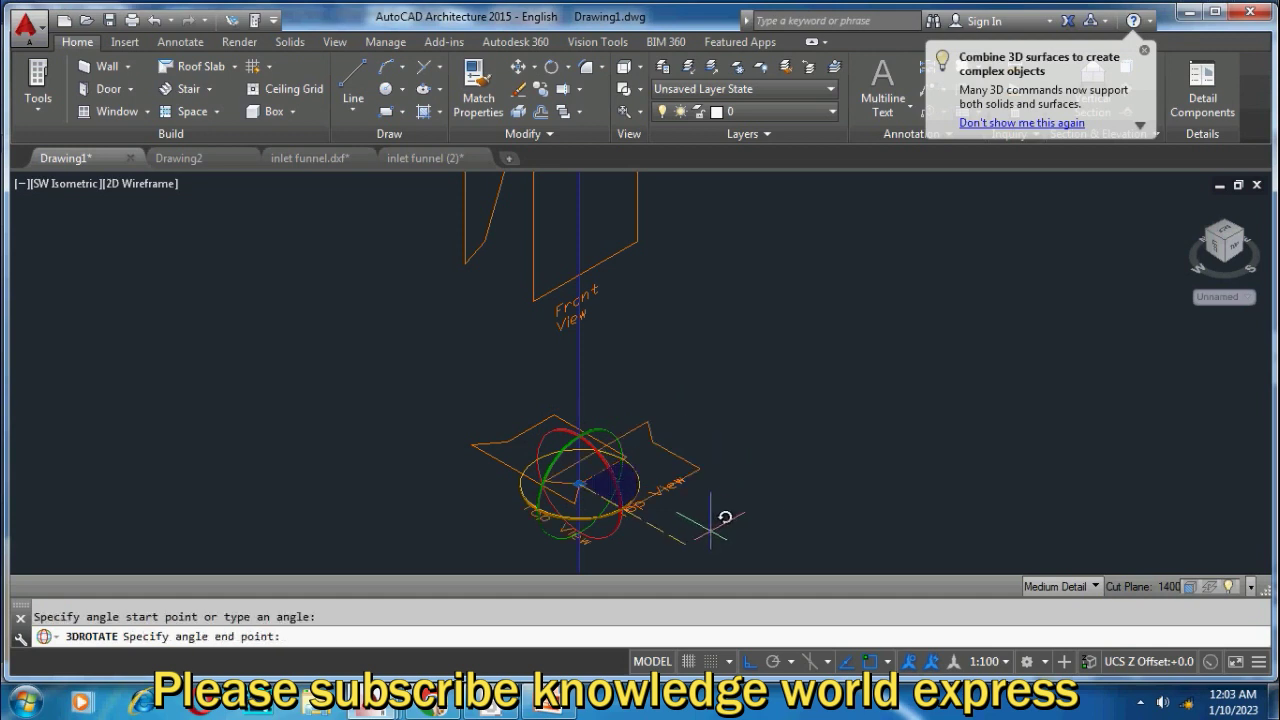
click(710, 517)
scroll(693, 427, down, 3)
click(704, 410)
click(660, 484)
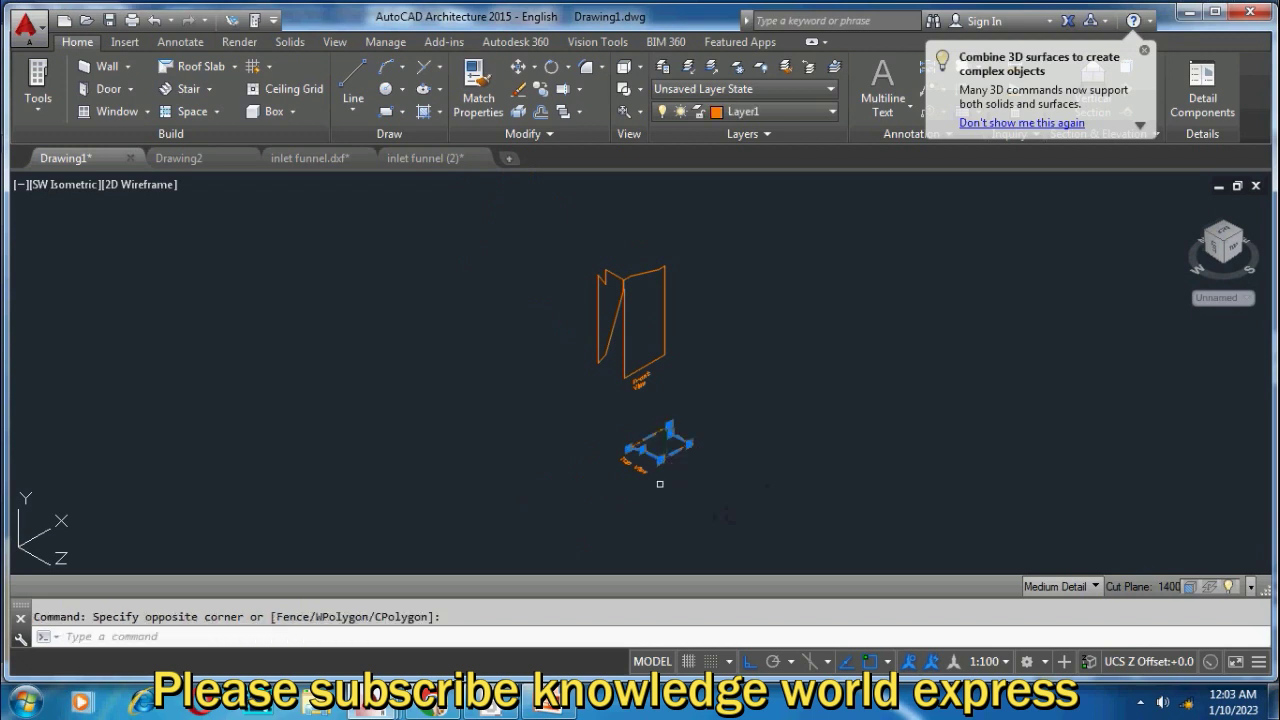
Step: Move the Top View profile up onto the top of the Front View extrusion
scroll(660, 485, up, 4)
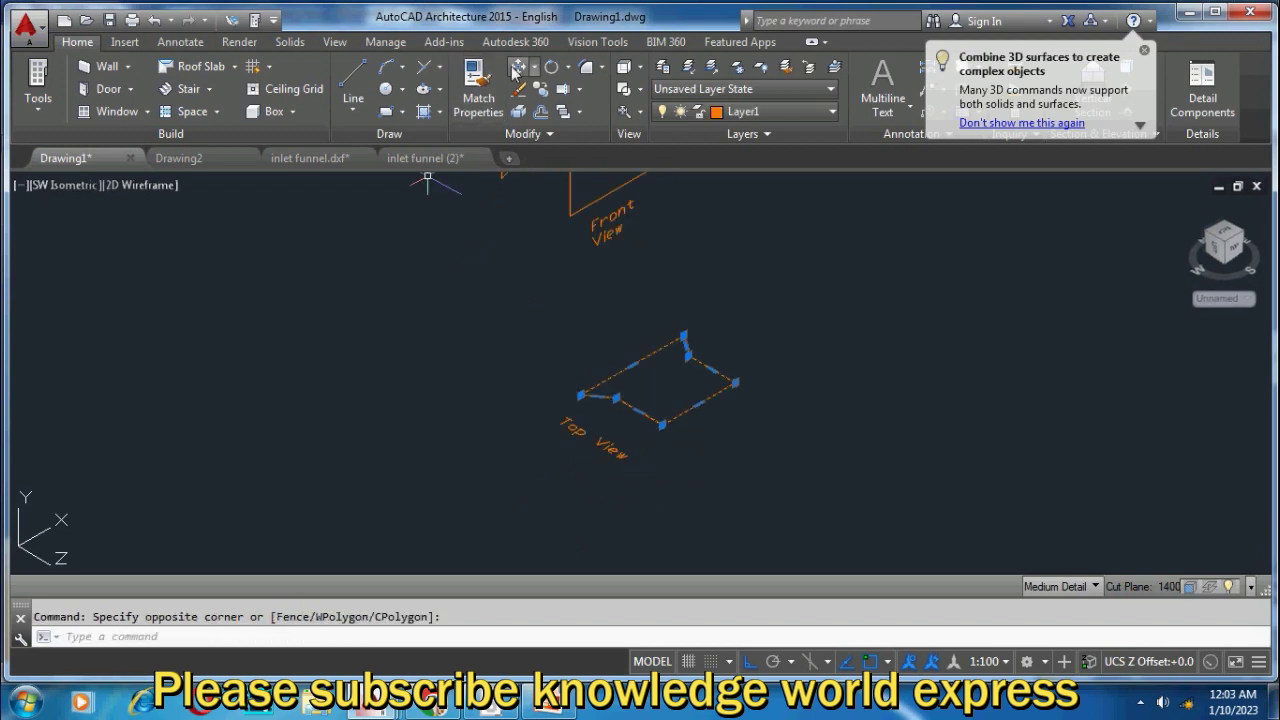
key(m)
key(Return)
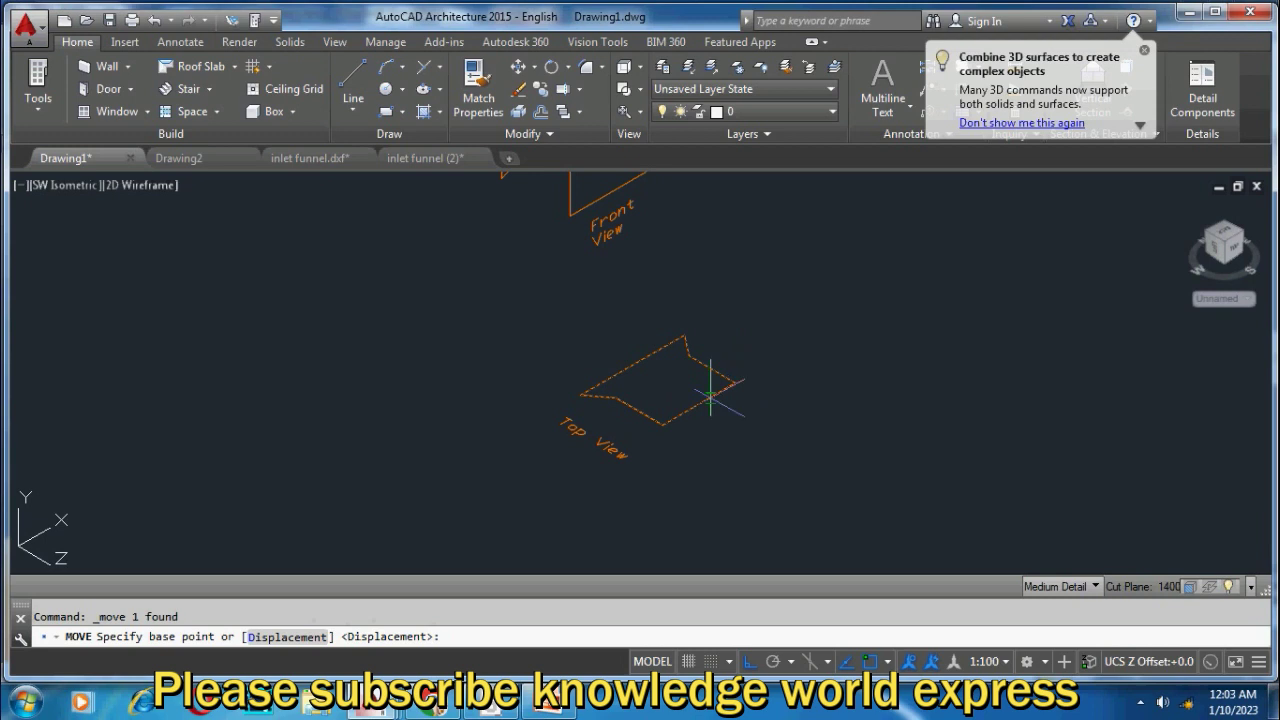
click(662, 425)
scroll(634, 210, up, 2)
scroll(630, 218, up, 2)
click(618, 245)
scroll(673, 357, down, 3)
middle_drag(729, 351, 666, 405)
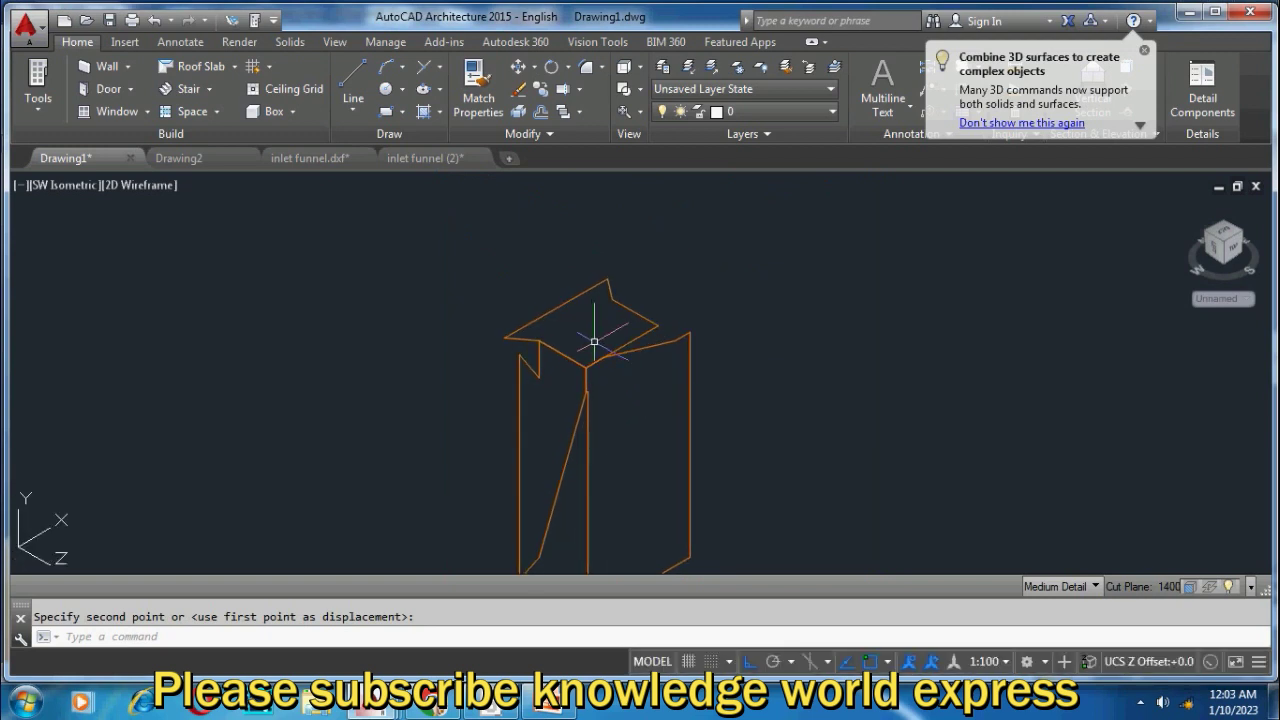
Step: Orbit to the front and move the Top View outline again from its corner to align it
mouse_move(594, 337)
shift+middle_down()
mouse_move(666, 380)
mouse_move(757, 380)
mouse_move(880, 406)
mouse_move(911, 431)
mouse_move(909, 457)
mouse_move(540, 363)
mouse_move(771, 386)
mouse_move(826, 409)
mouse_move(529, 360)
mouse_move(592, 372)
mouse_move(547, 478)
mouse_move(720, 423)
mouse_move(666, 386)
shift+middle_up()
scroll(622, 372, up, 4)
click(622, 372)
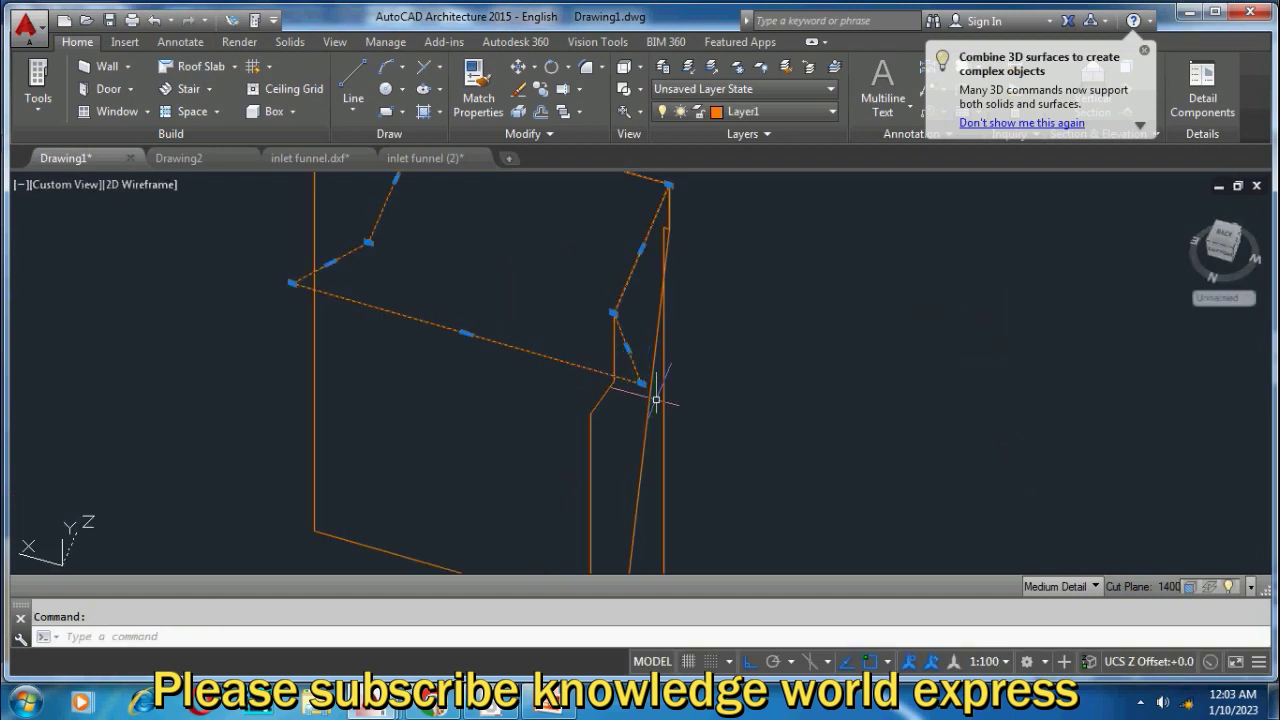
text(m)
key(Return)
click(641, 382)
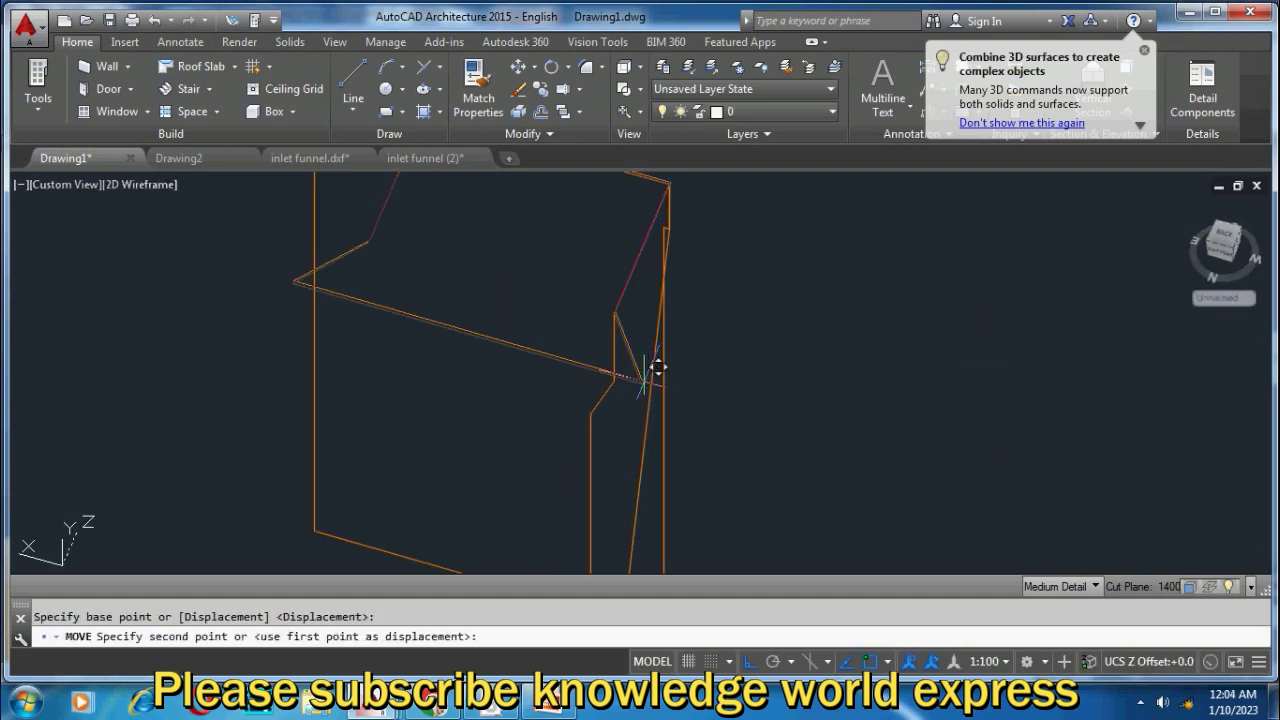
scroll(557, 371, down, 2)
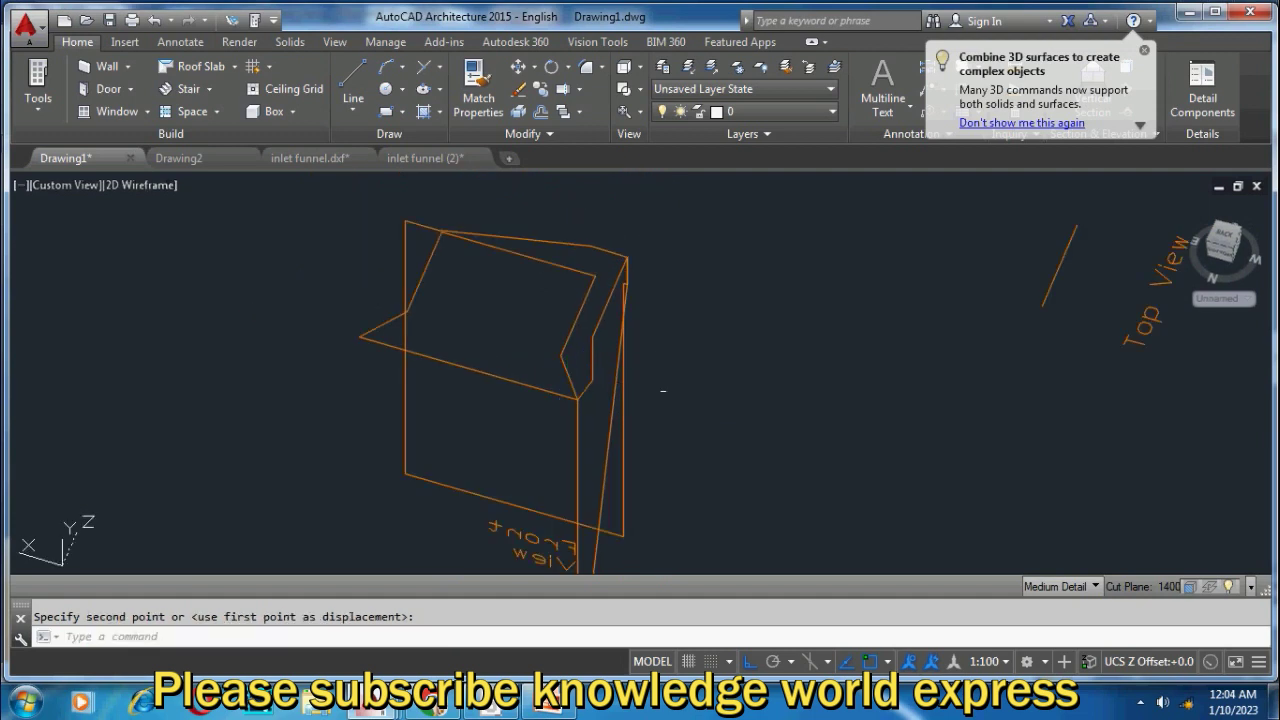
shift+middle_drag(709, 399, 595, 402)
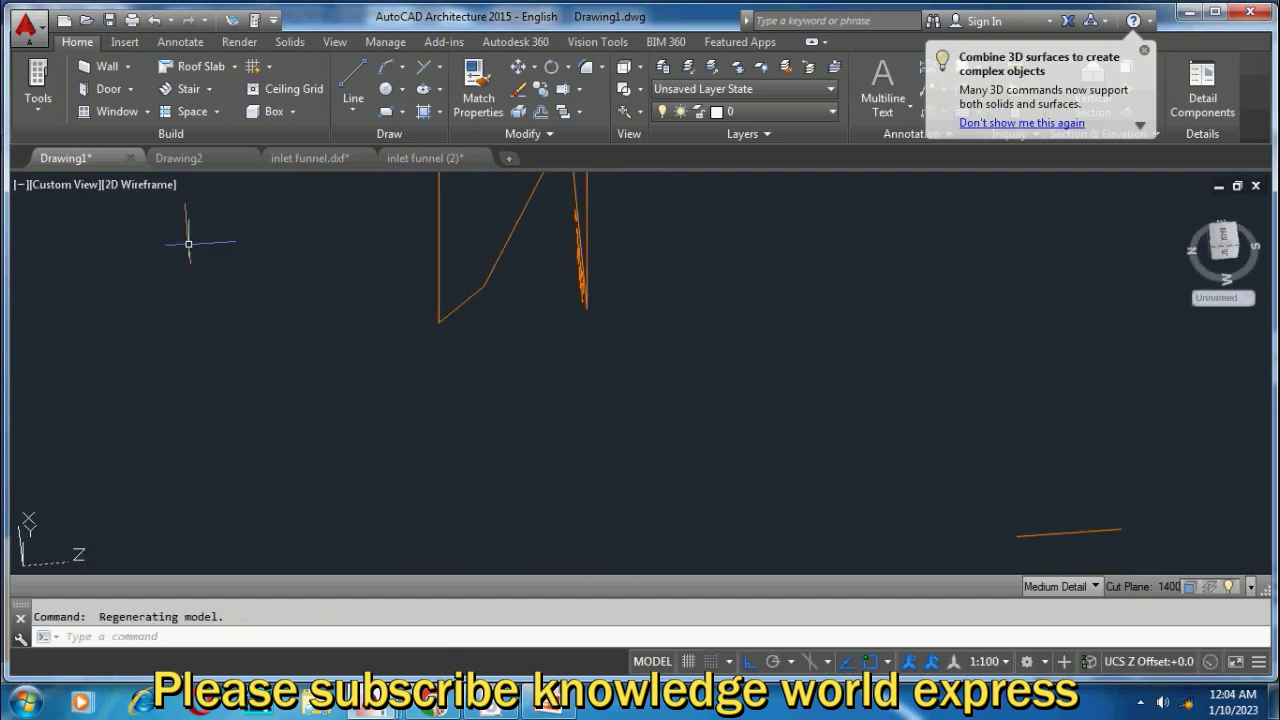
Step: Inspect the model from the Top view, reframing the funnel outline
click(88, 188)
click(125, 233)
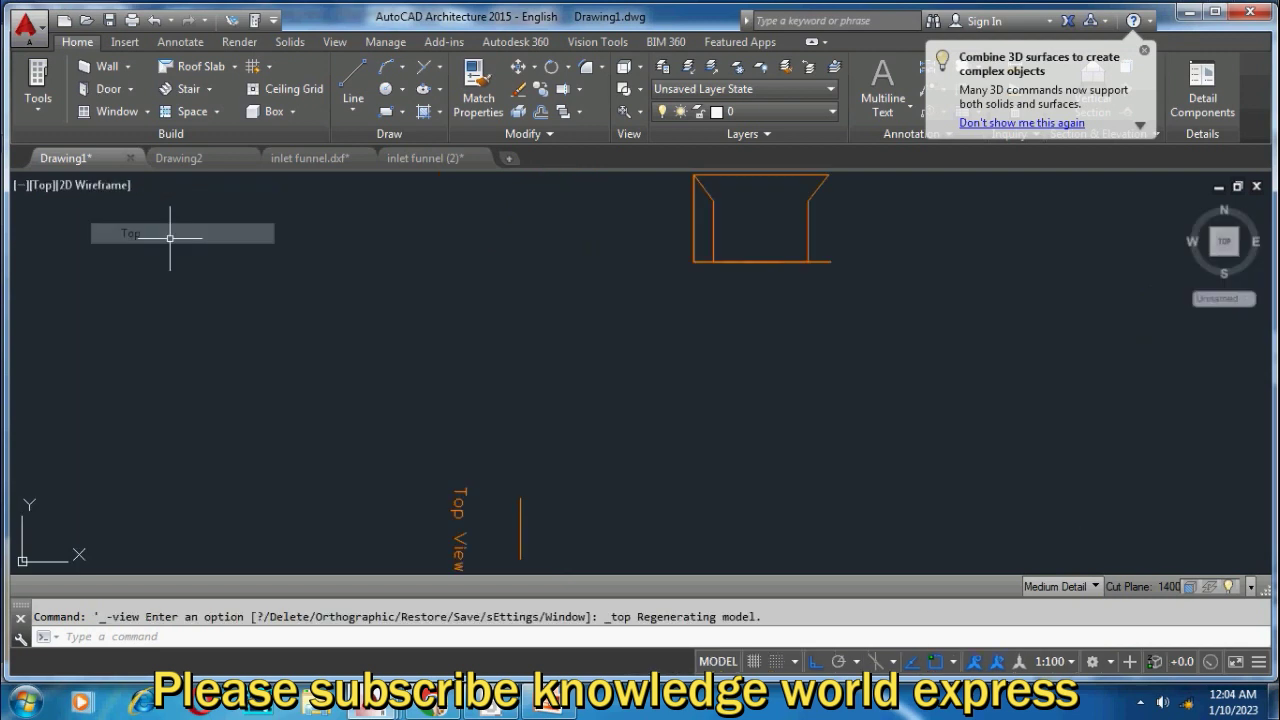
middle_drag(633, 386, 608, 440)
scroll(689, 320, up, 2)
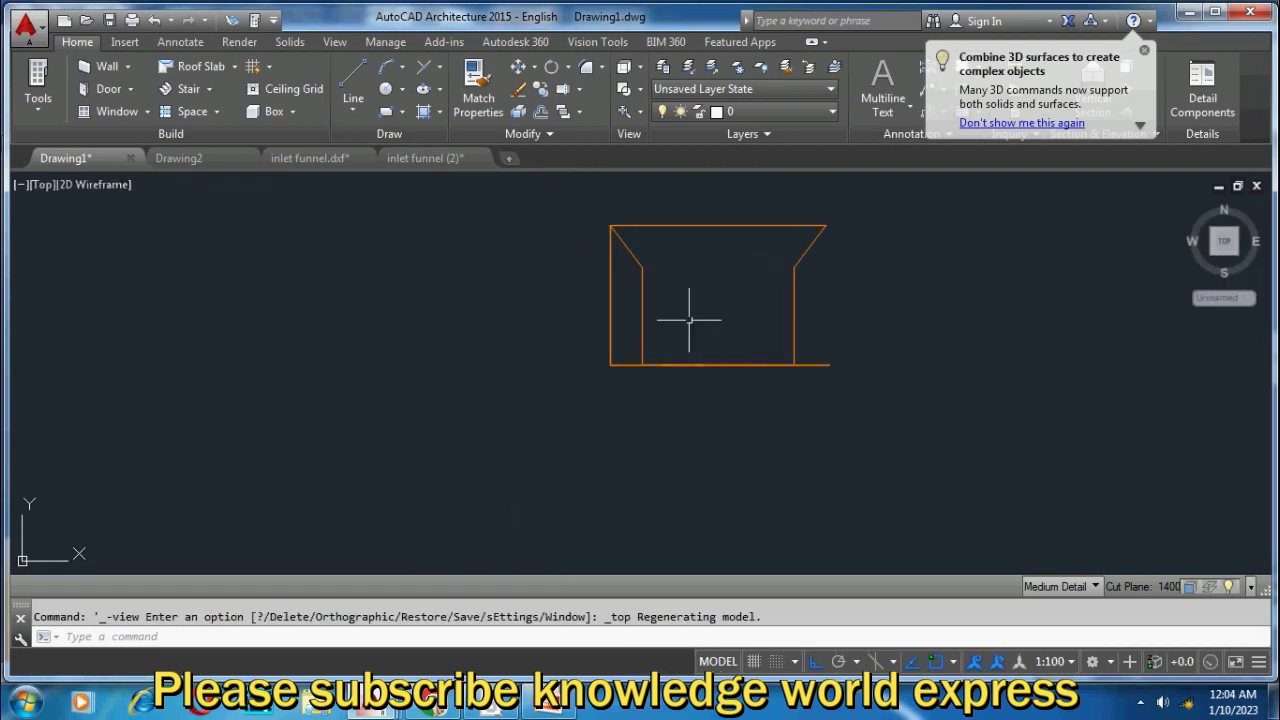
scroll(785, 353, up, 2)
middle_drag(692, 337, 694, 429)
scroll(240, 217, down, 2)
Step: Check the model from the Front and Left views, then return to SW Isometric
click(43, 185)
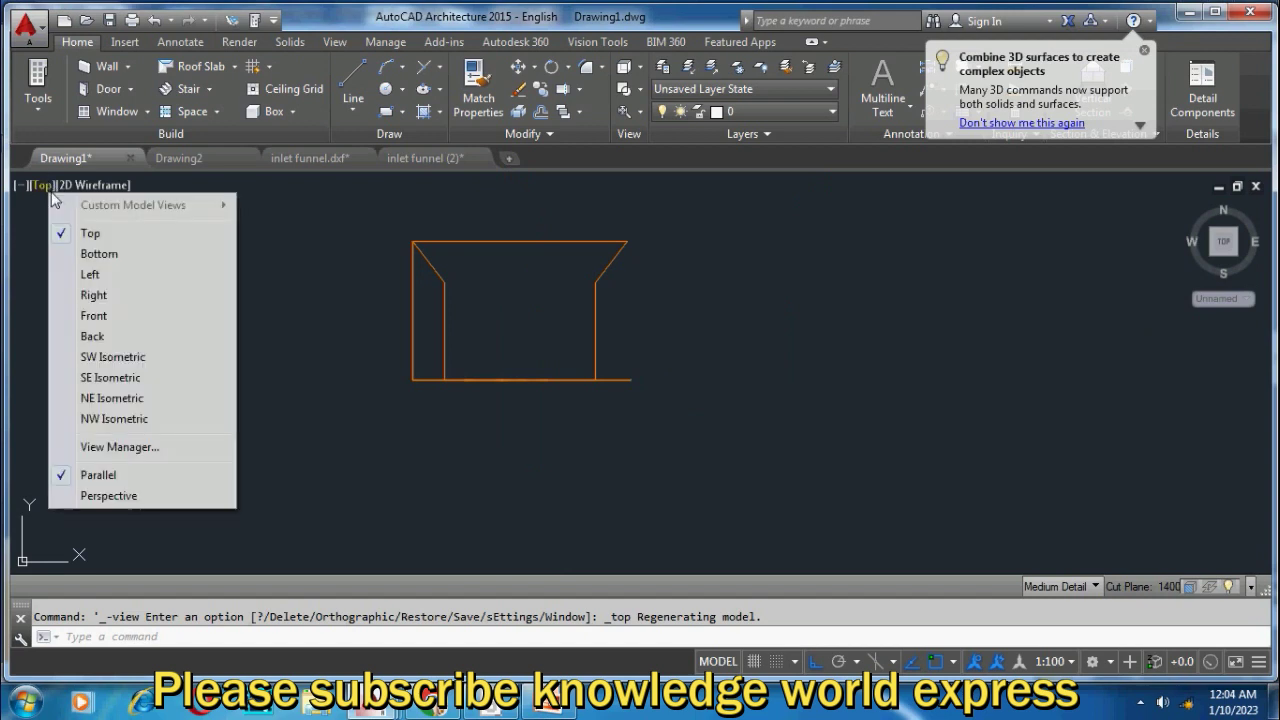
click(128, 315)
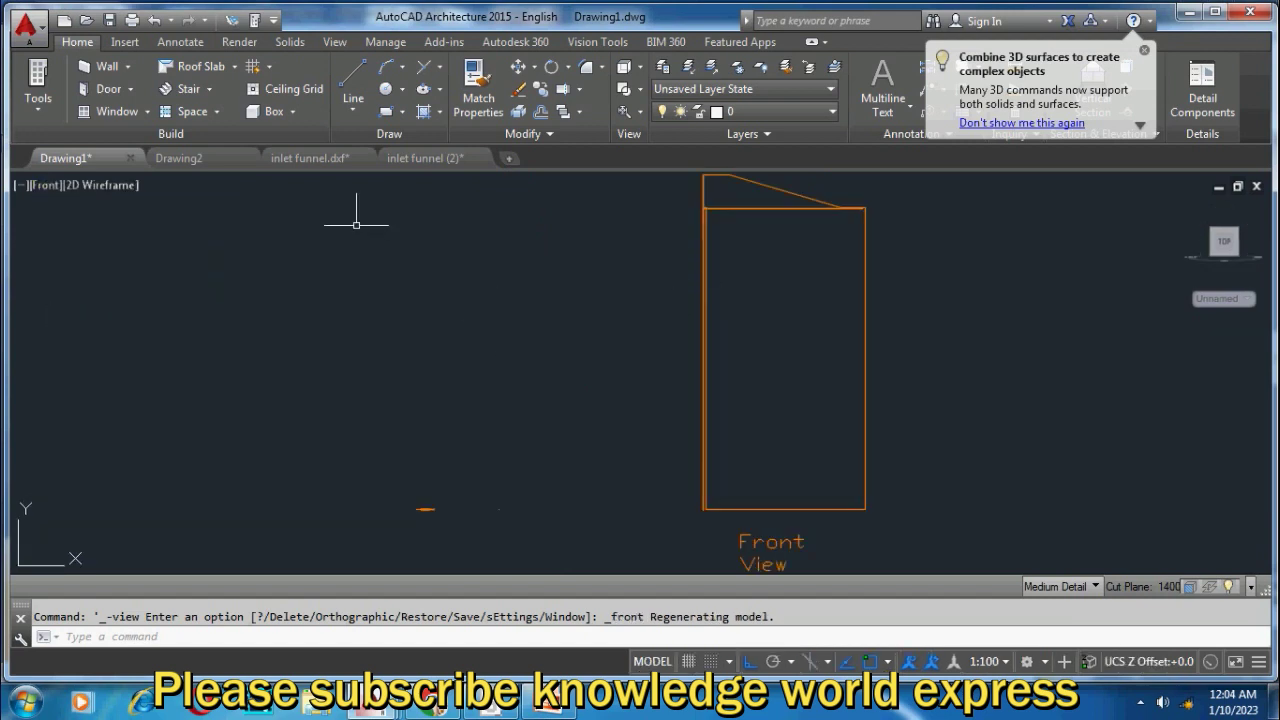
click(52, 188)
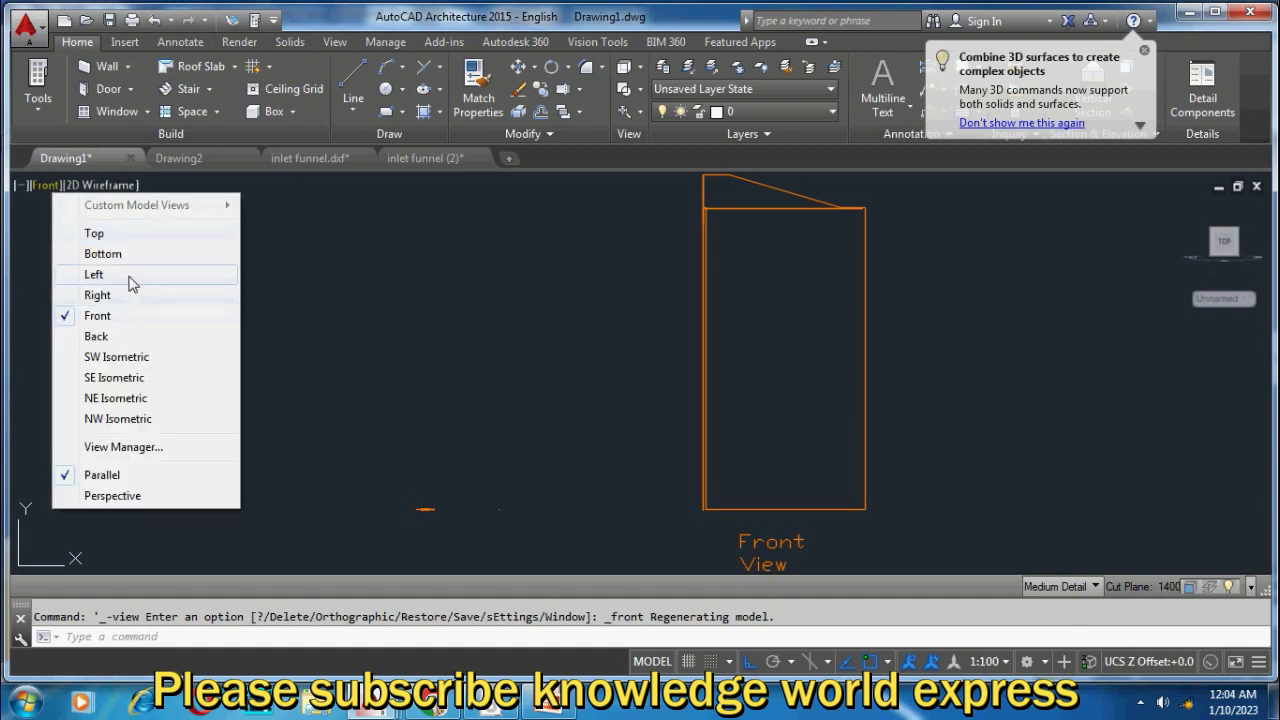
click(129, 274)
click(49, 184)
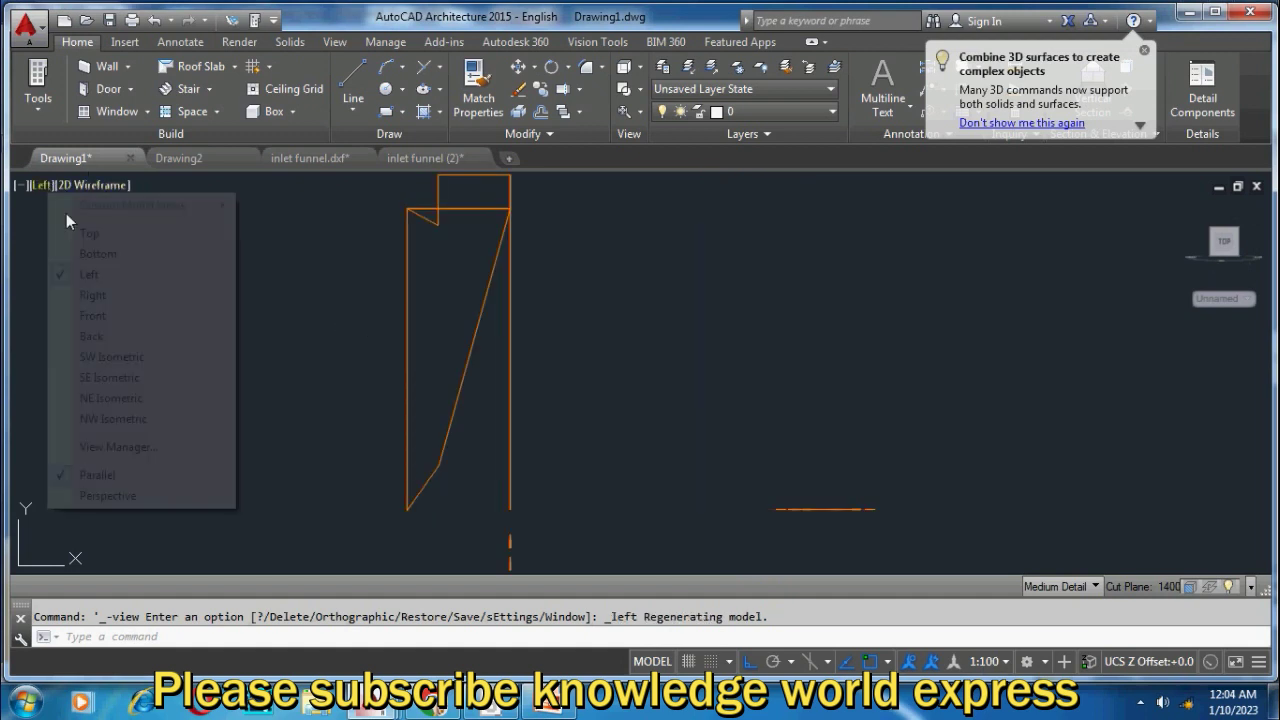
click(140, 355)
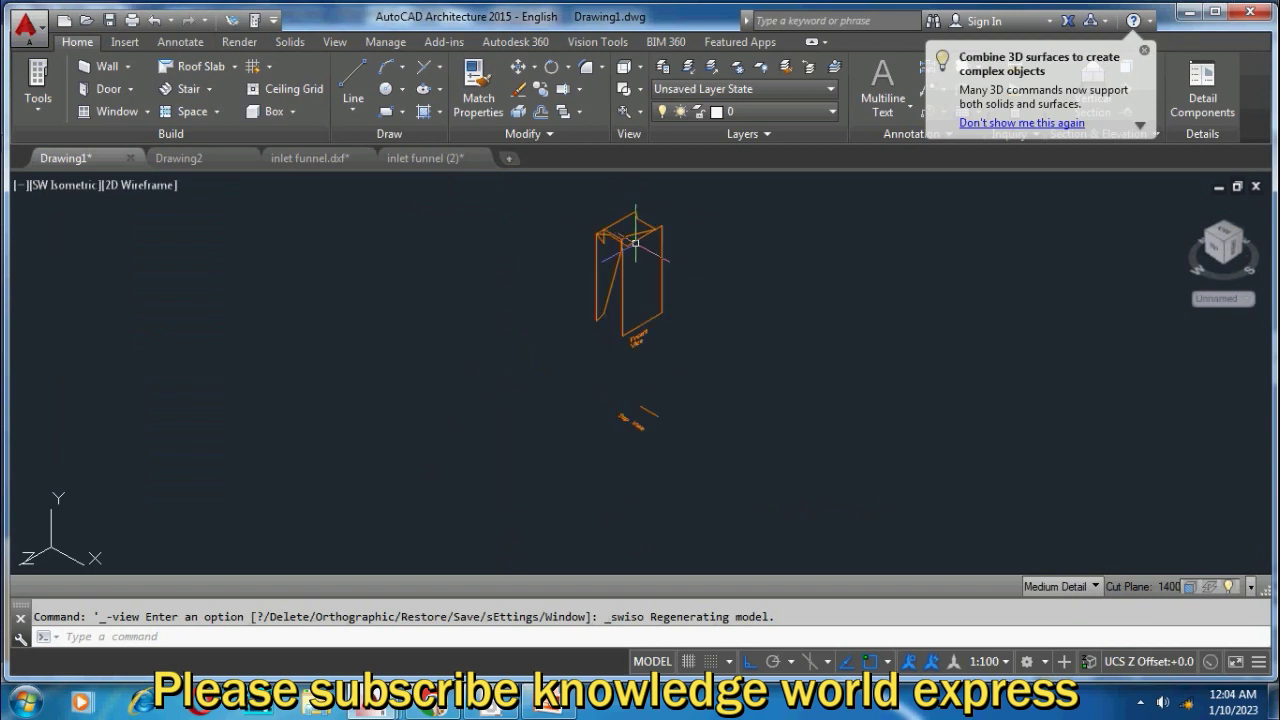
Step: Zoom in and select the top profile and front panel to check their alignment
scroll(600, 286, up, 2)
scroll(543, 327, up, 3)
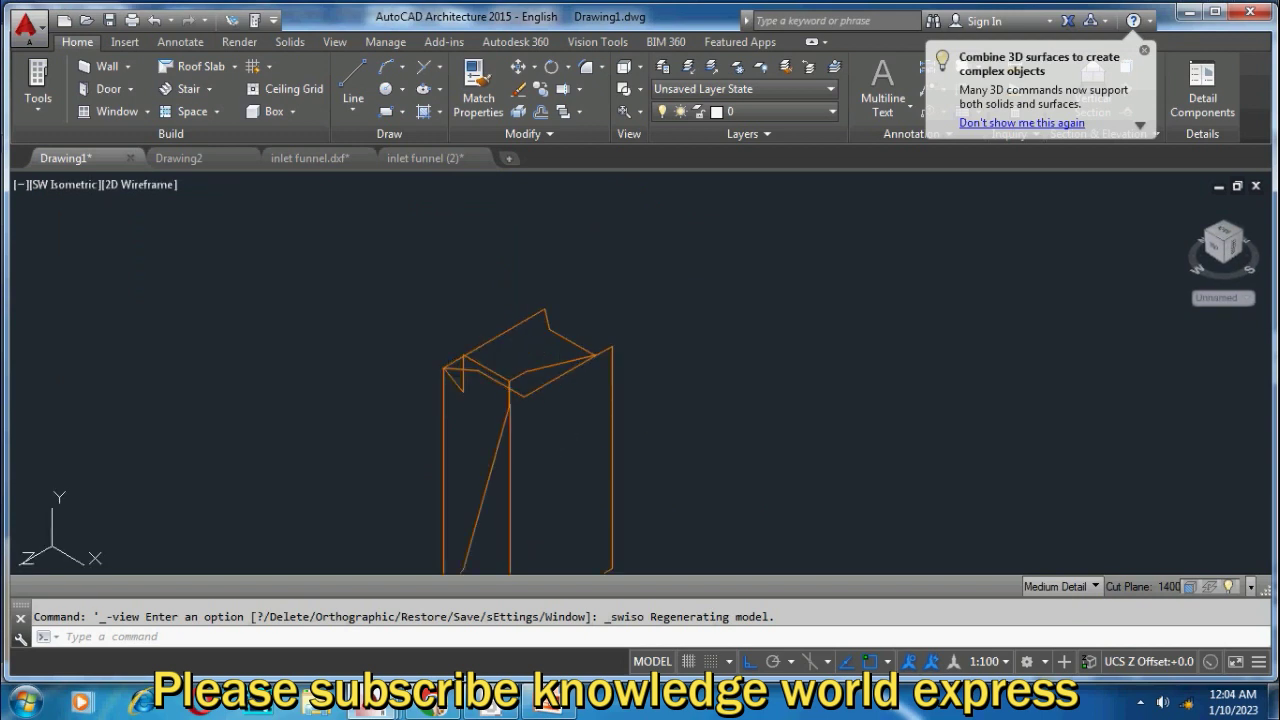
click(500, 355)
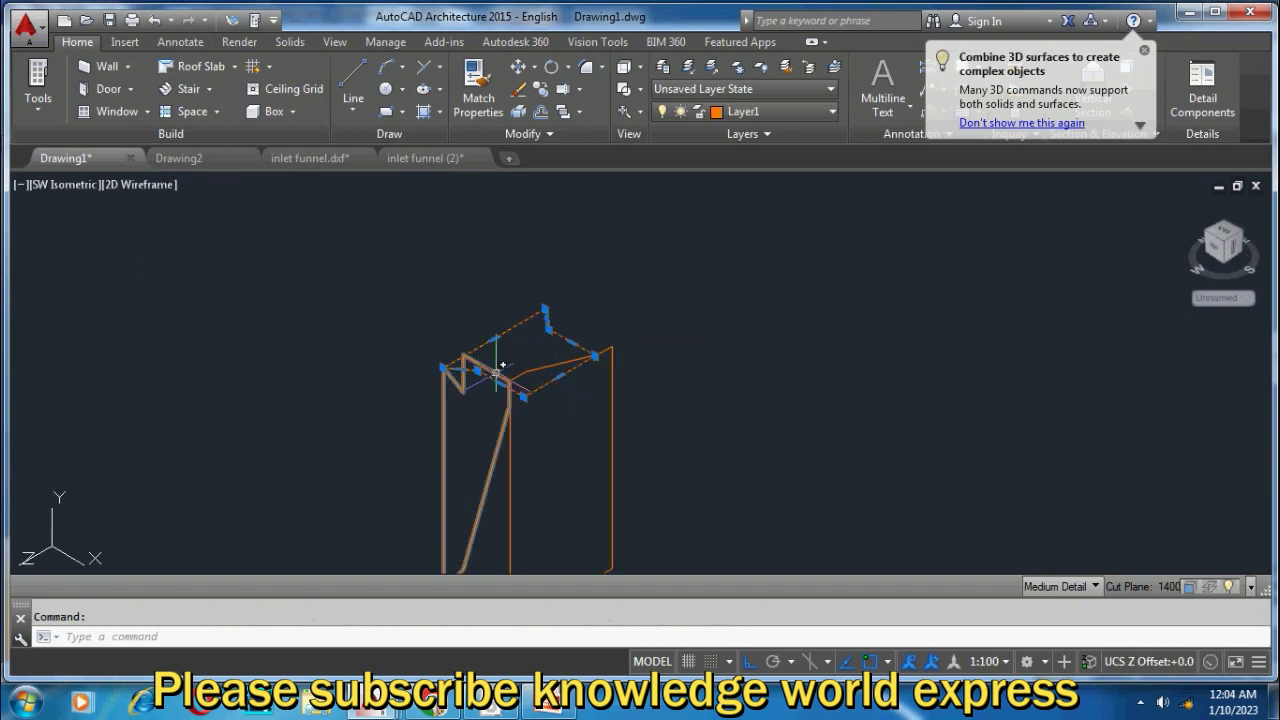
scroll(549, 380, up, 2)
key(Escape)
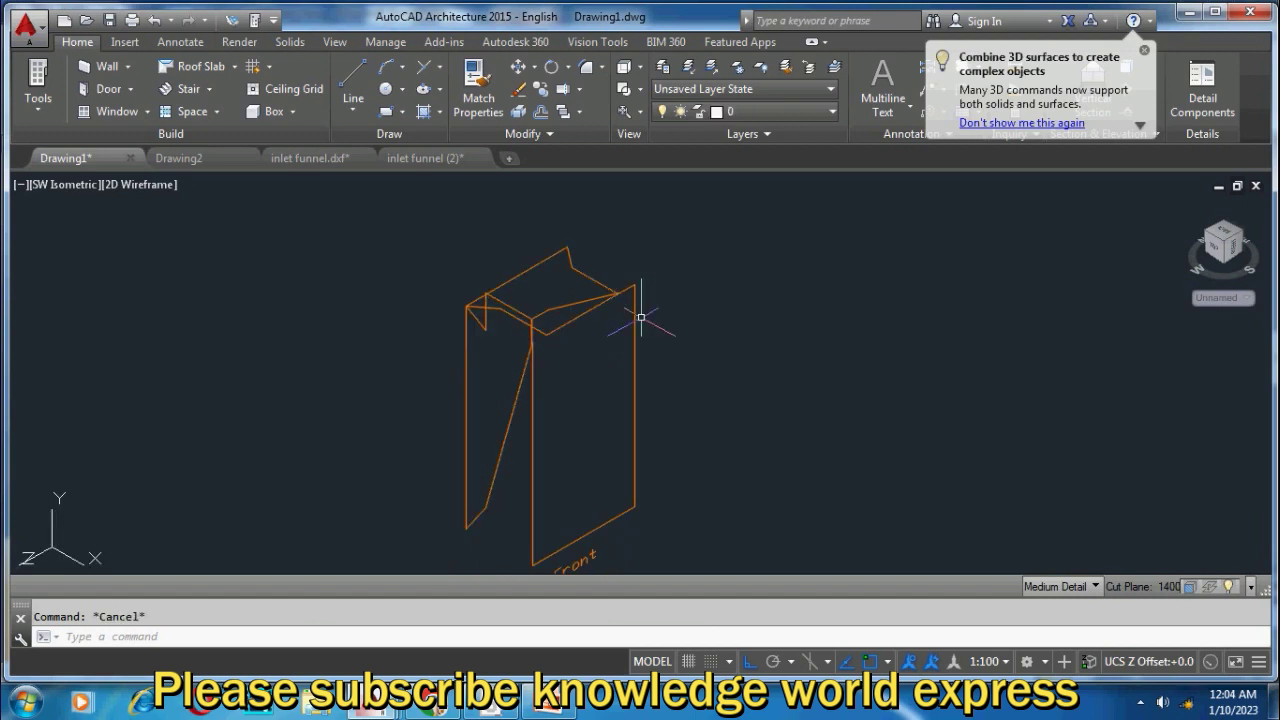
click(636, 319)
key(Escape)
scroll(556, 318, up, 4)
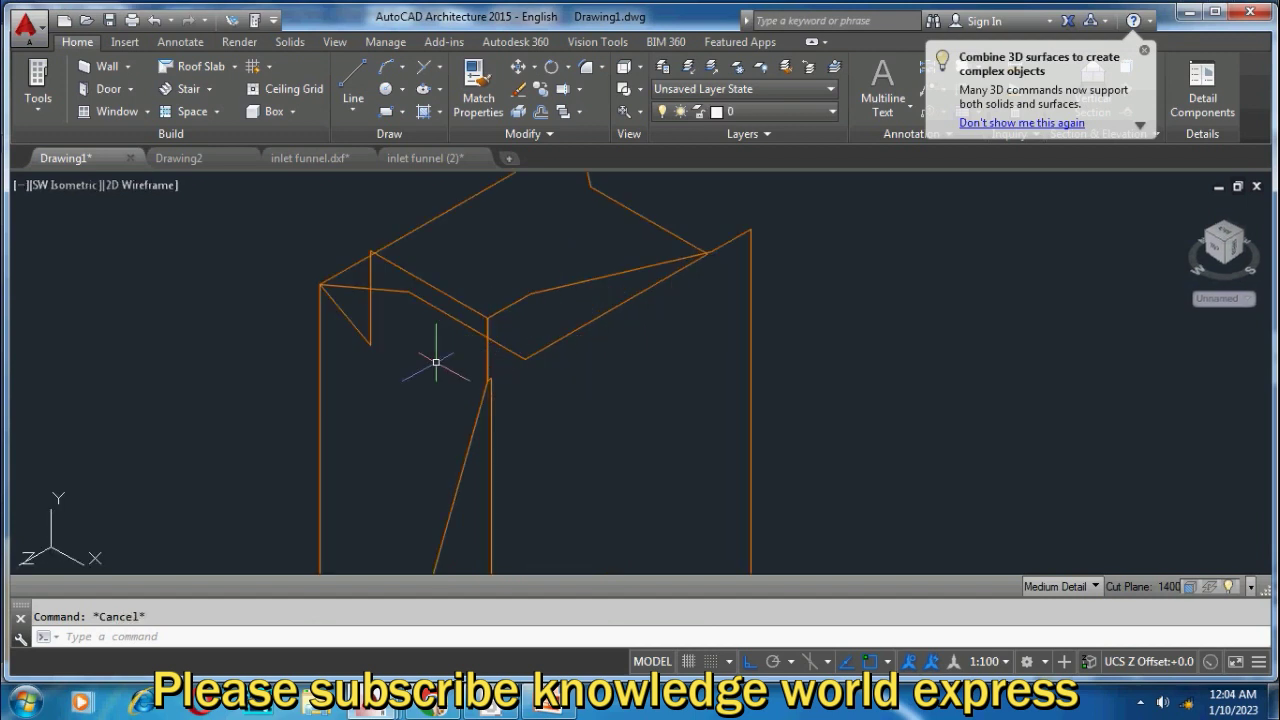
scroll(436, 362, down, 4)
click(143, 188)
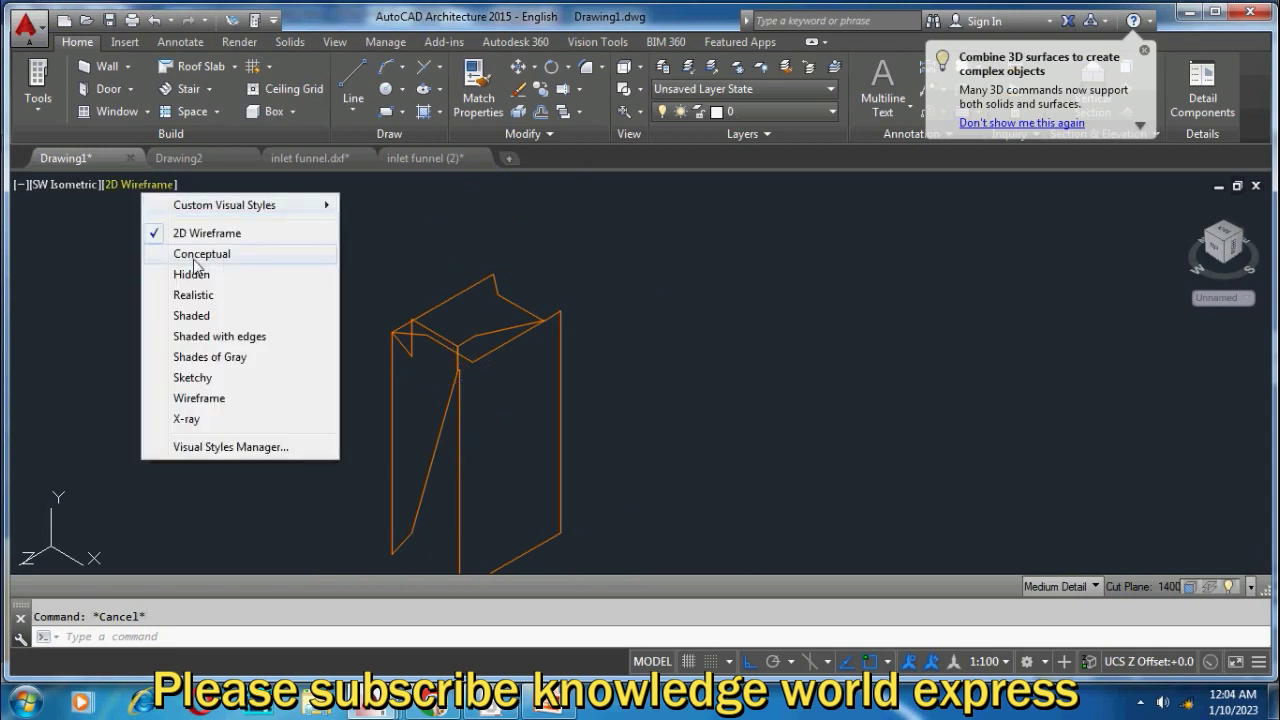
Step: Switch to Conceptual style and extrude the side-view profile into a long solid block
click(195, 251)
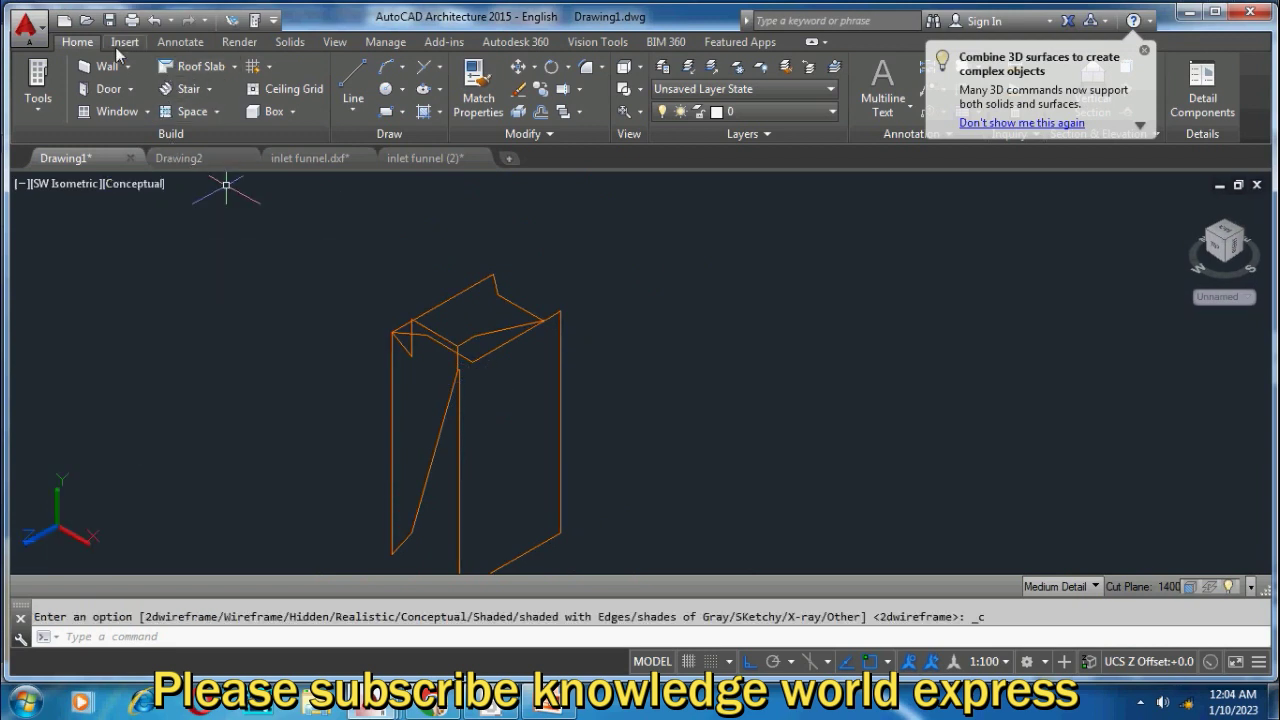
click(305, 44)
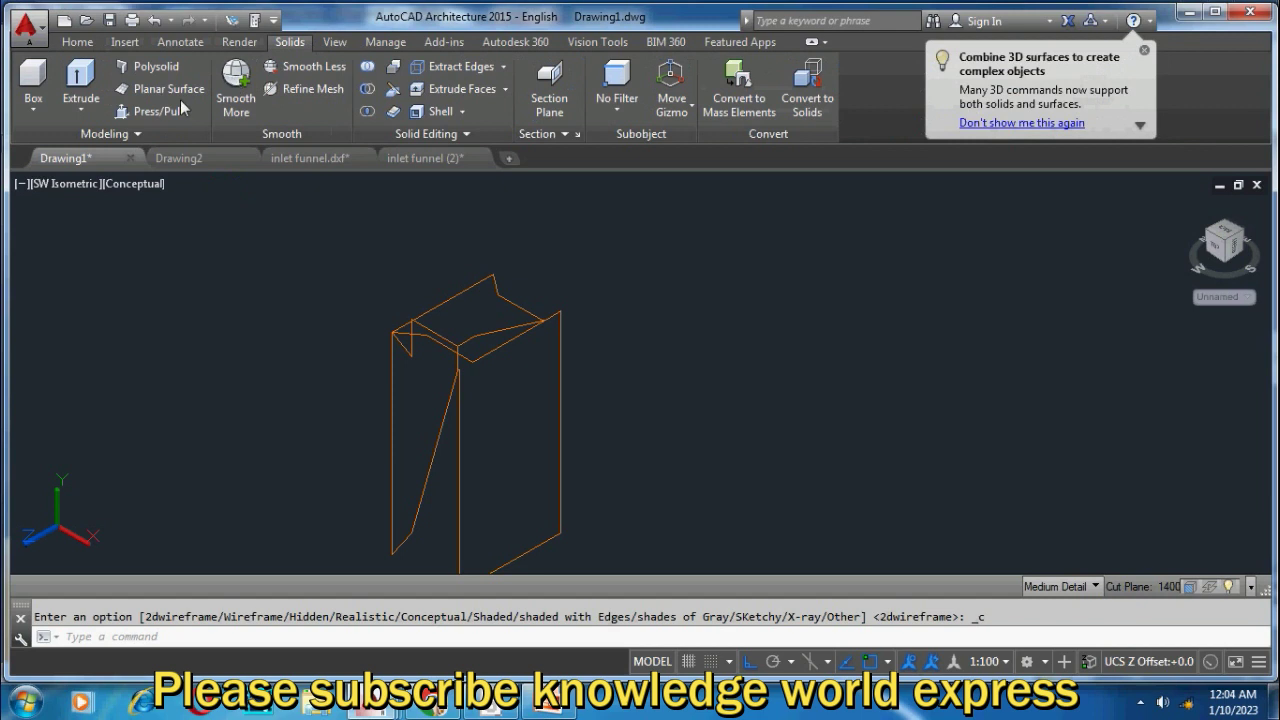
click(460, 445)
key(Return)
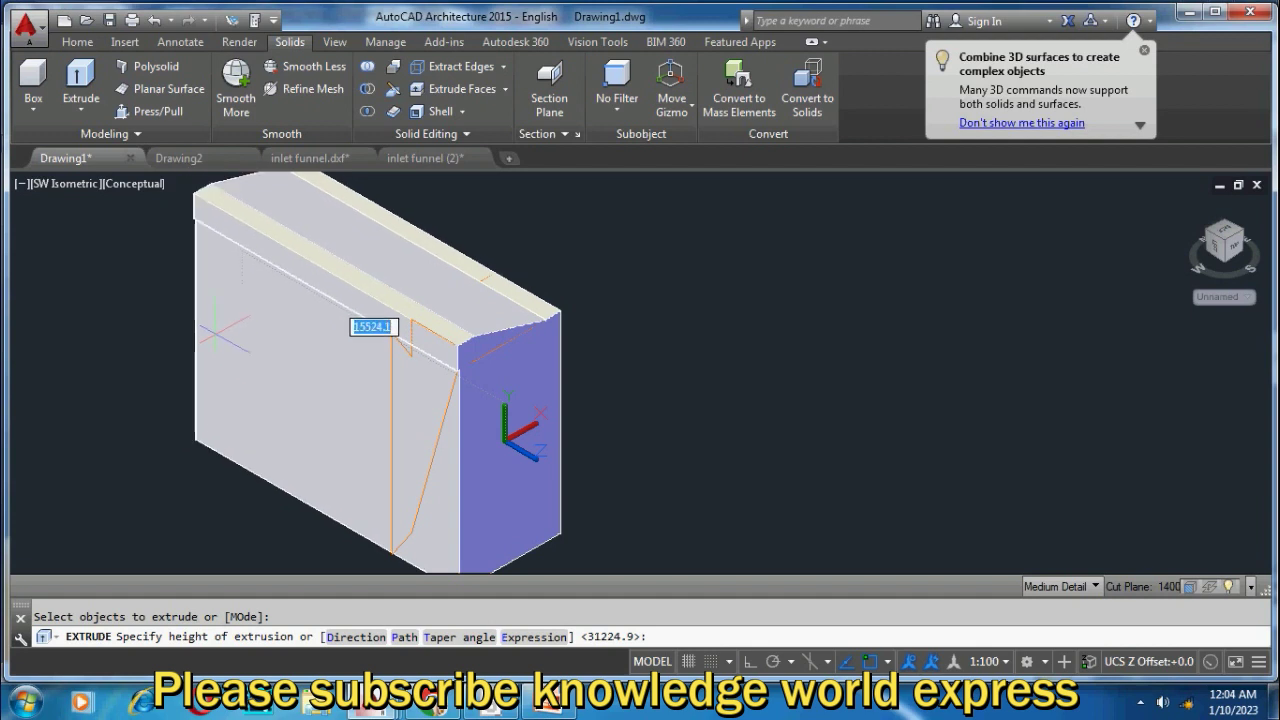
click(218, 296)
Step: Check the new solid, clear the selection, then select the second profile outline
click(393, 409)
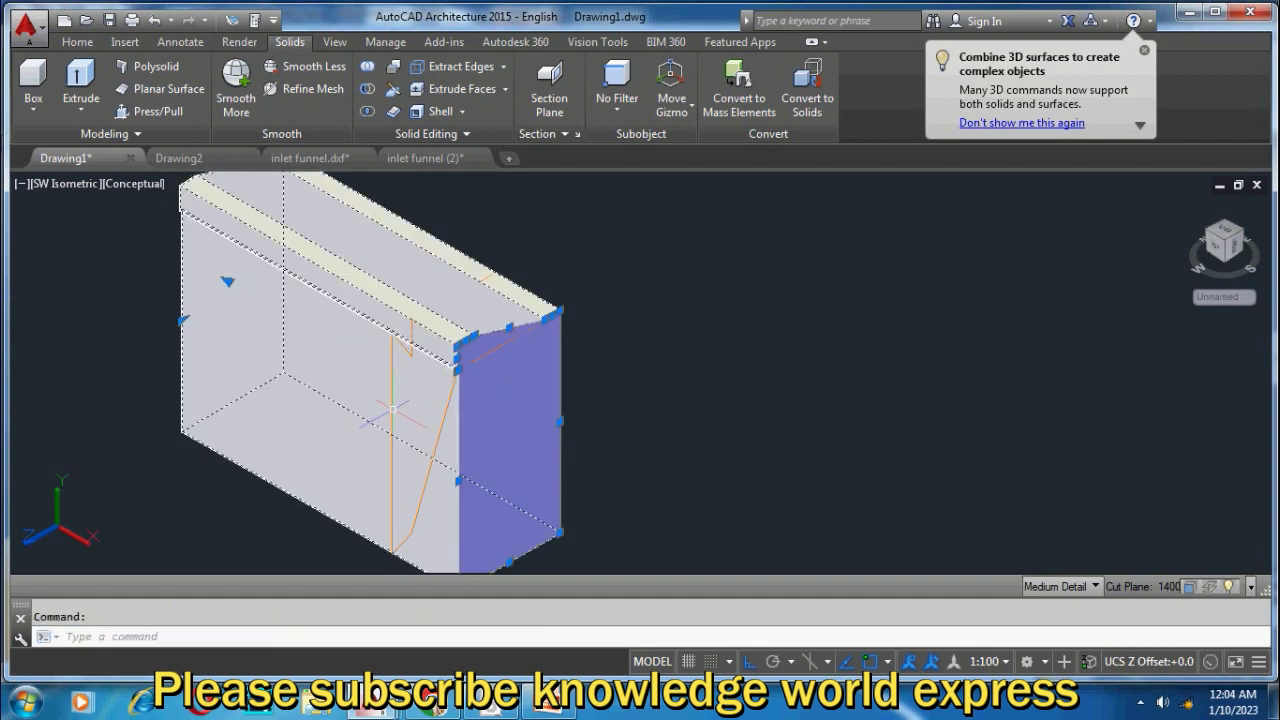
key(Escape)
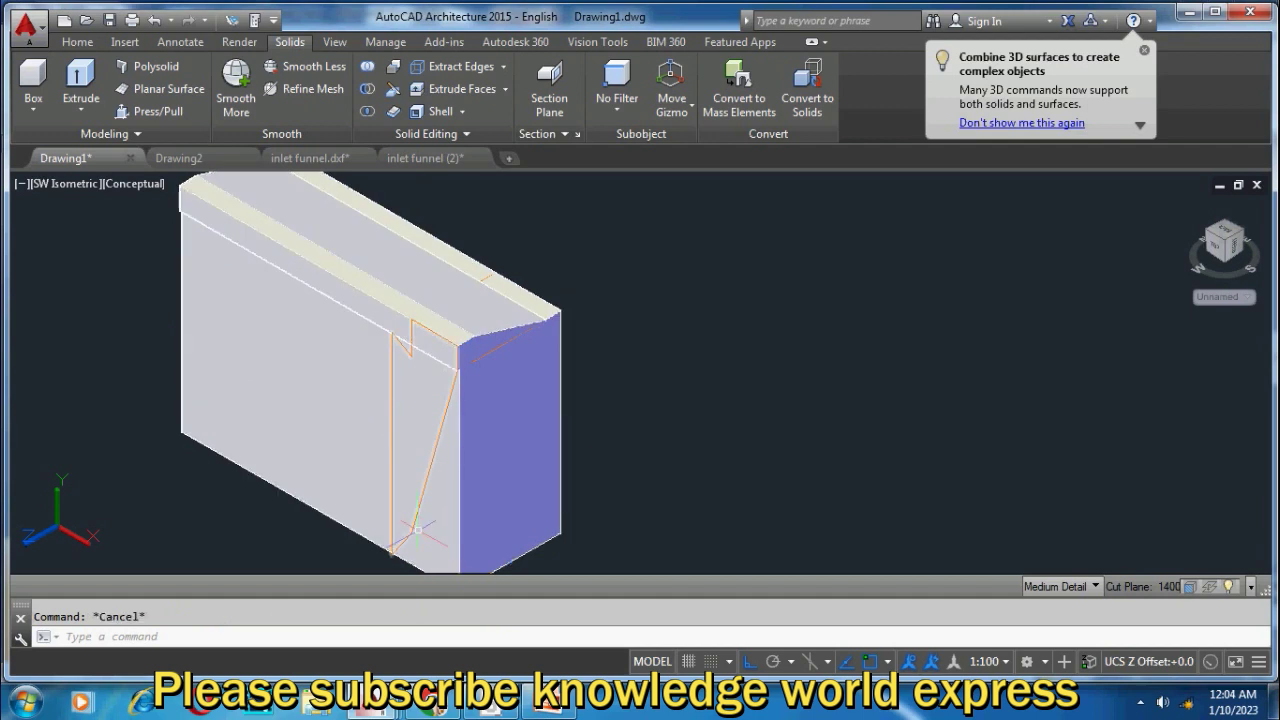
click(413, 522)
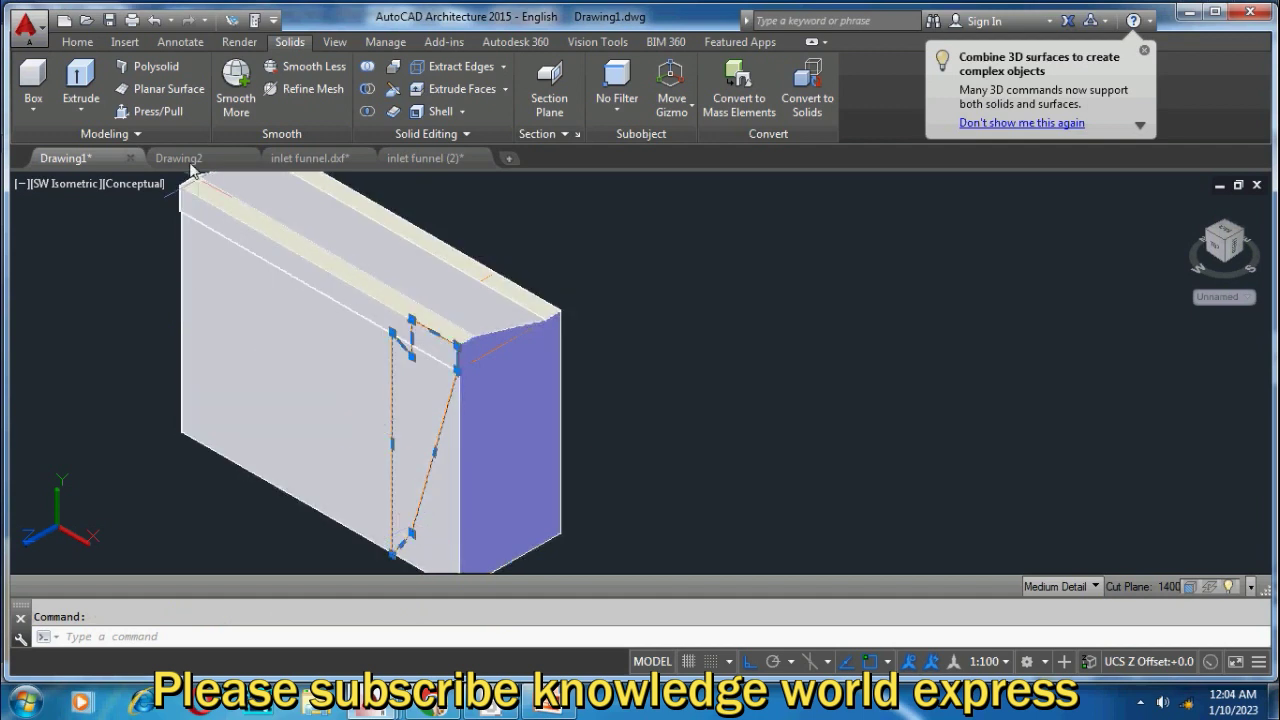
Step: Extrude the selected second profile into a solid crossing the first block
click(81, 85)
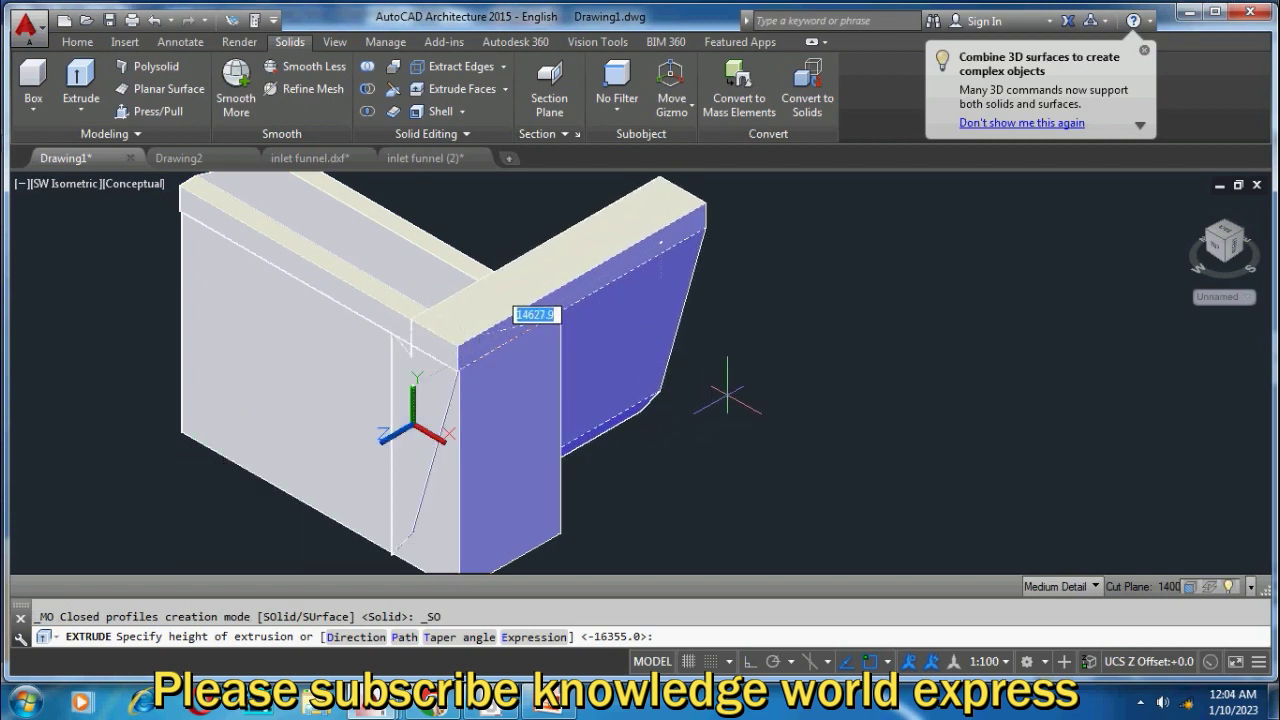
click(718, 397)
scroll(452, 325, up, 4)
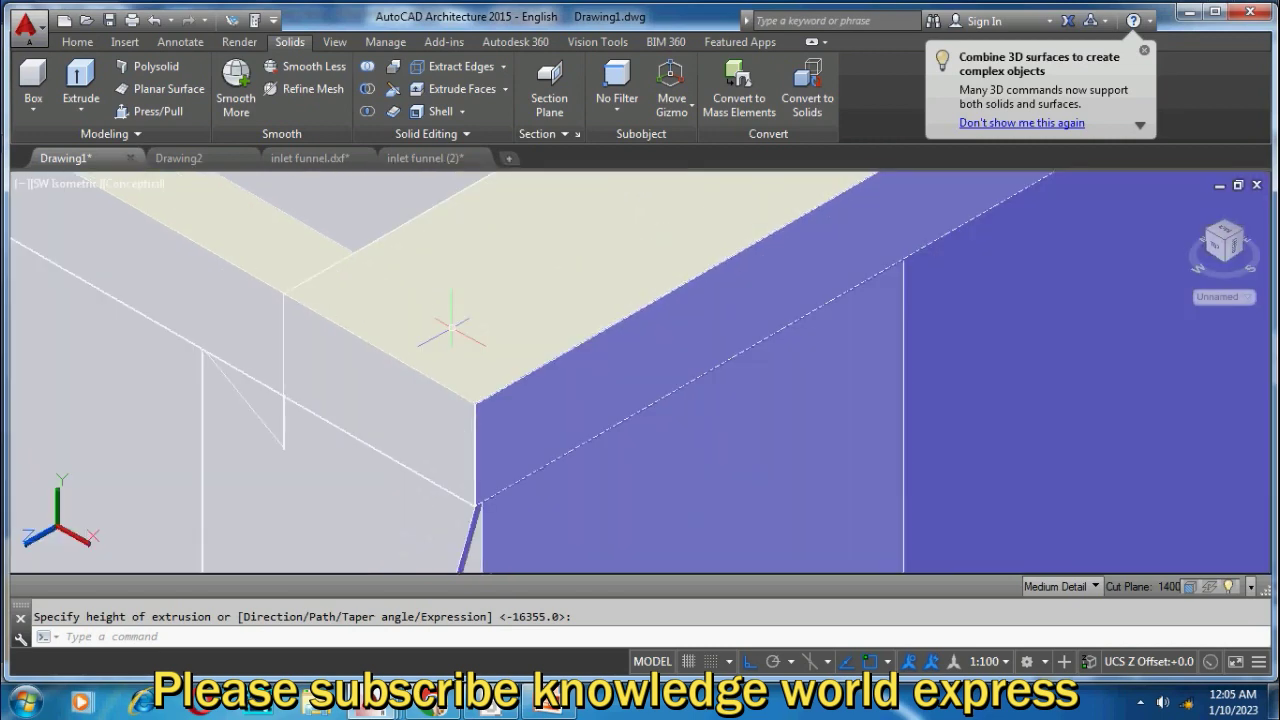
Step: Display the model in the 2D Wireframe visual style
click(135, 187)
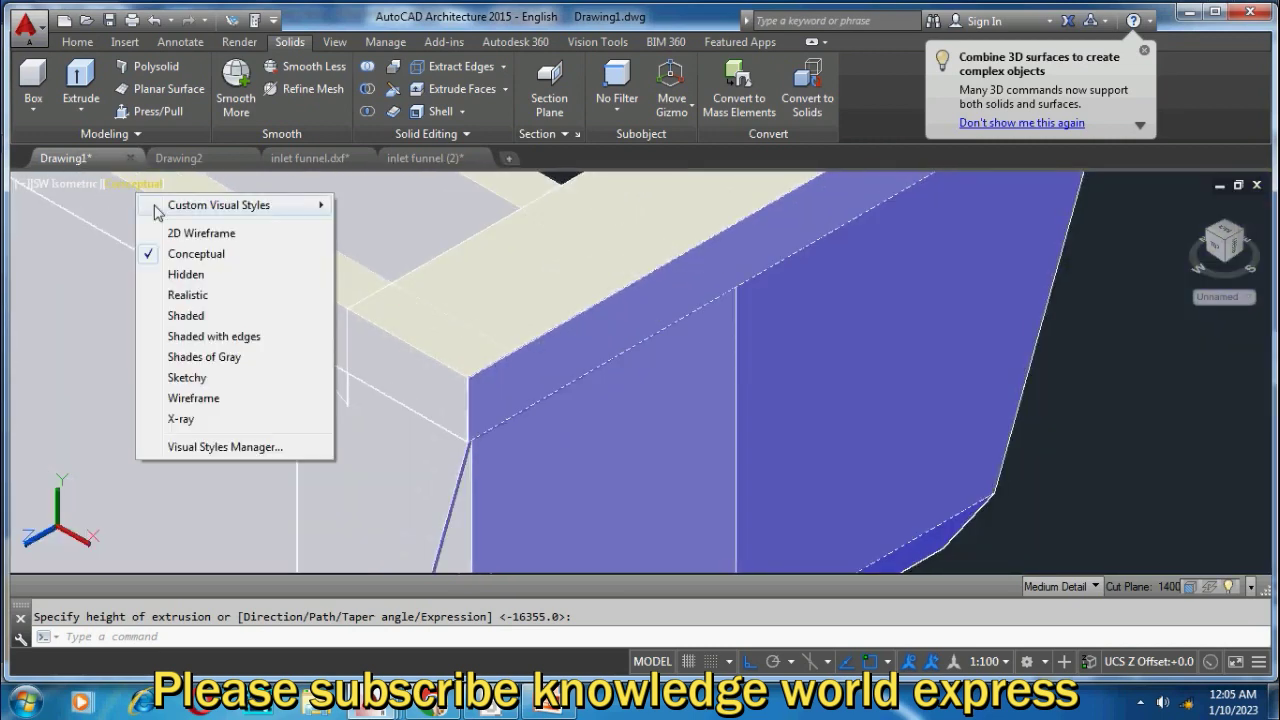
click(190, 229)
scroll(520, 282, down, 2)
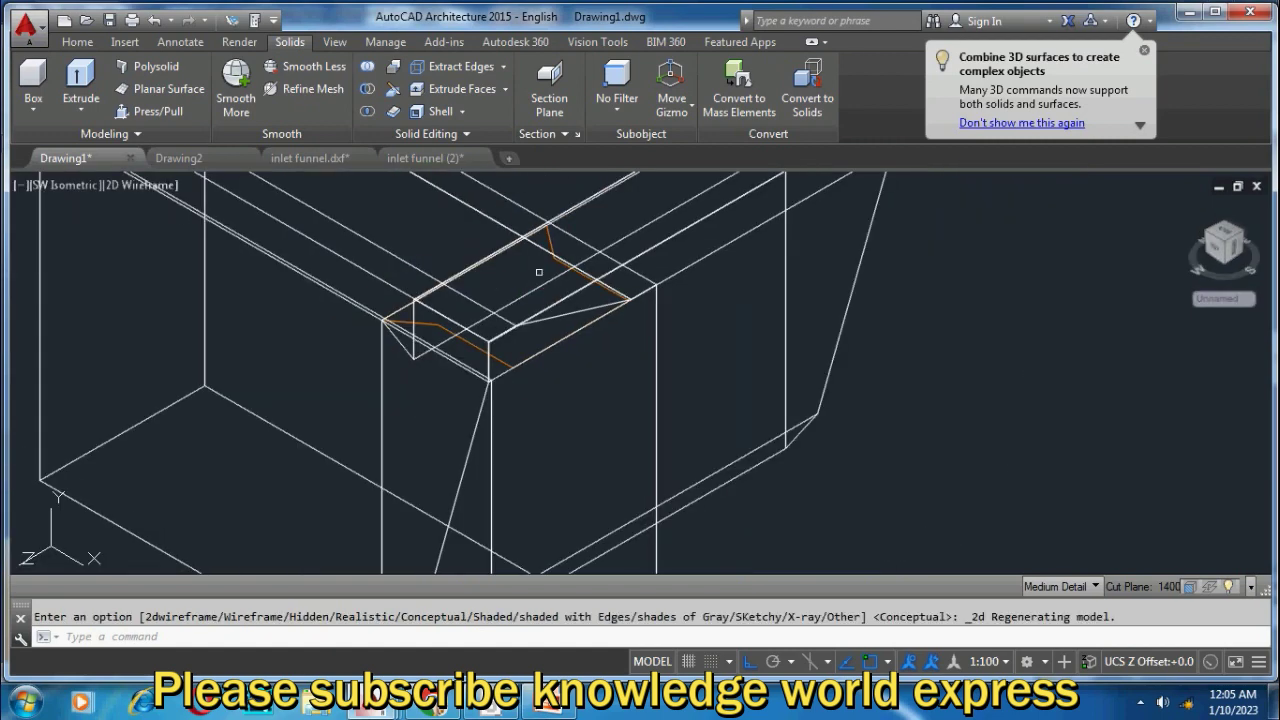
Step: Extrude the top-view profile downward into a tall vertical column
click(561, 285)
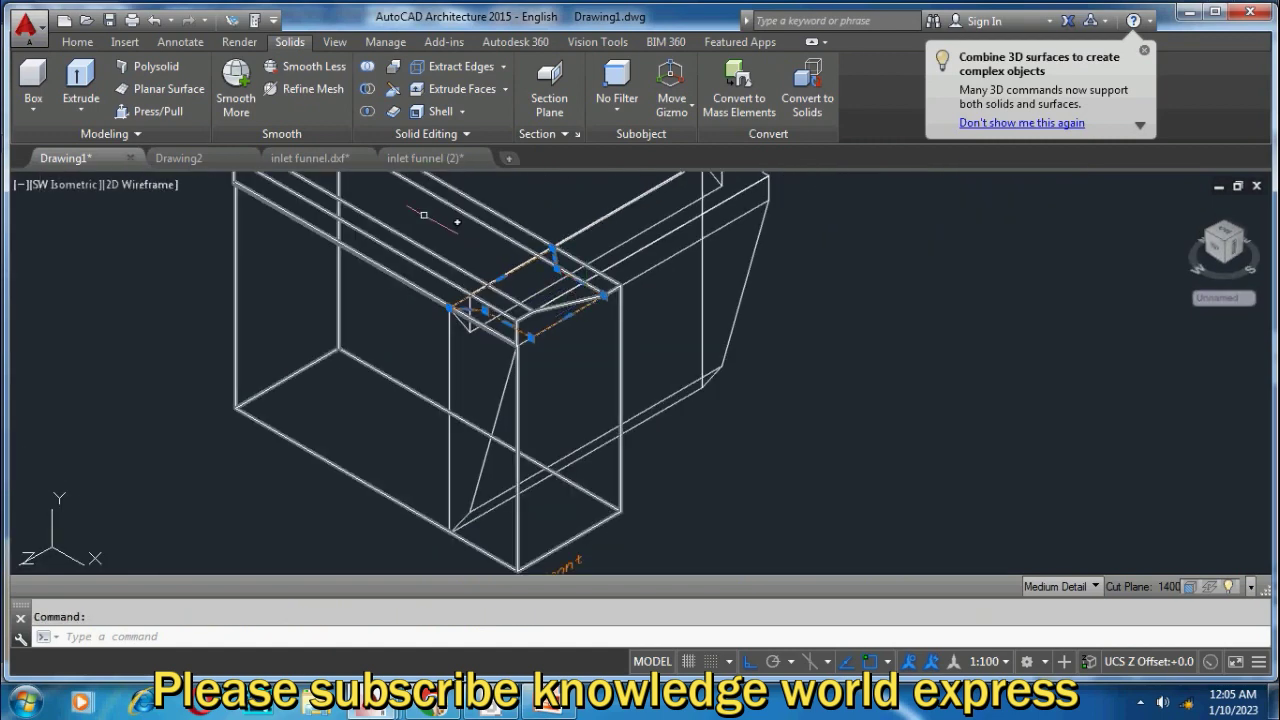
click(81, 86)
scroll(605, 262, down, 1)
scroll(660, 330, down, 1)
scroll(720, 465, up, 1)
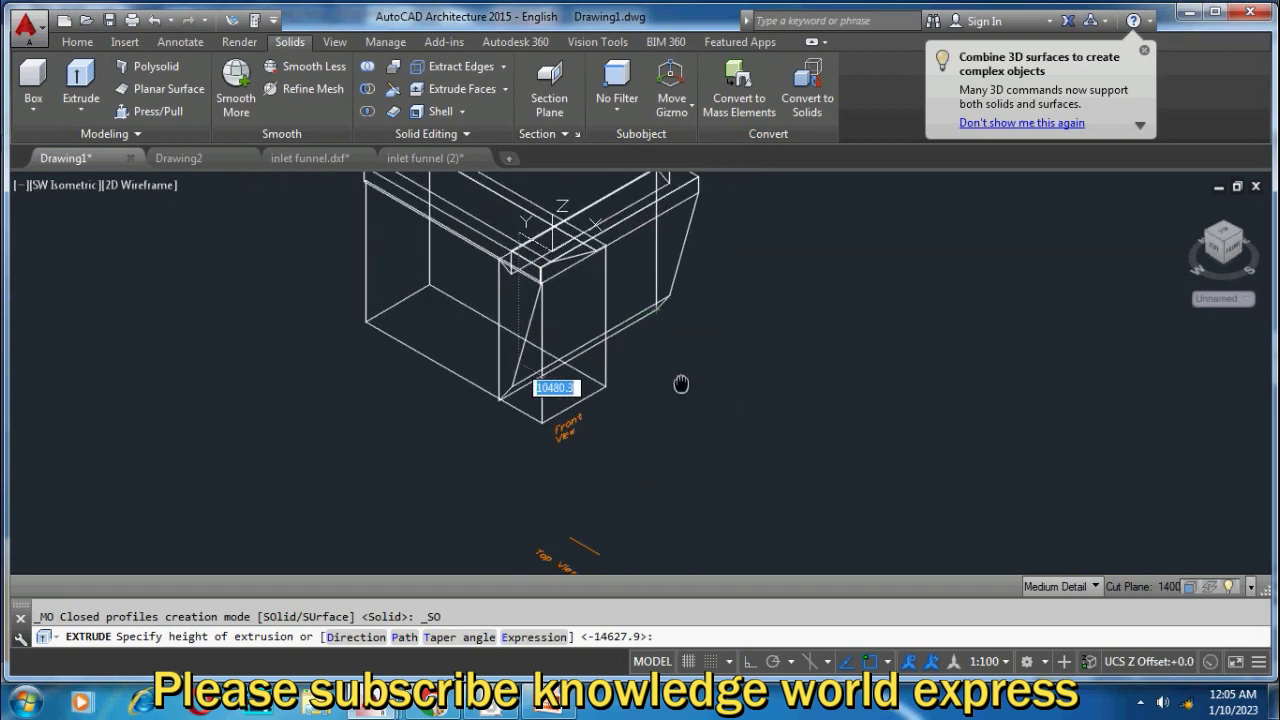
click(694, 492)
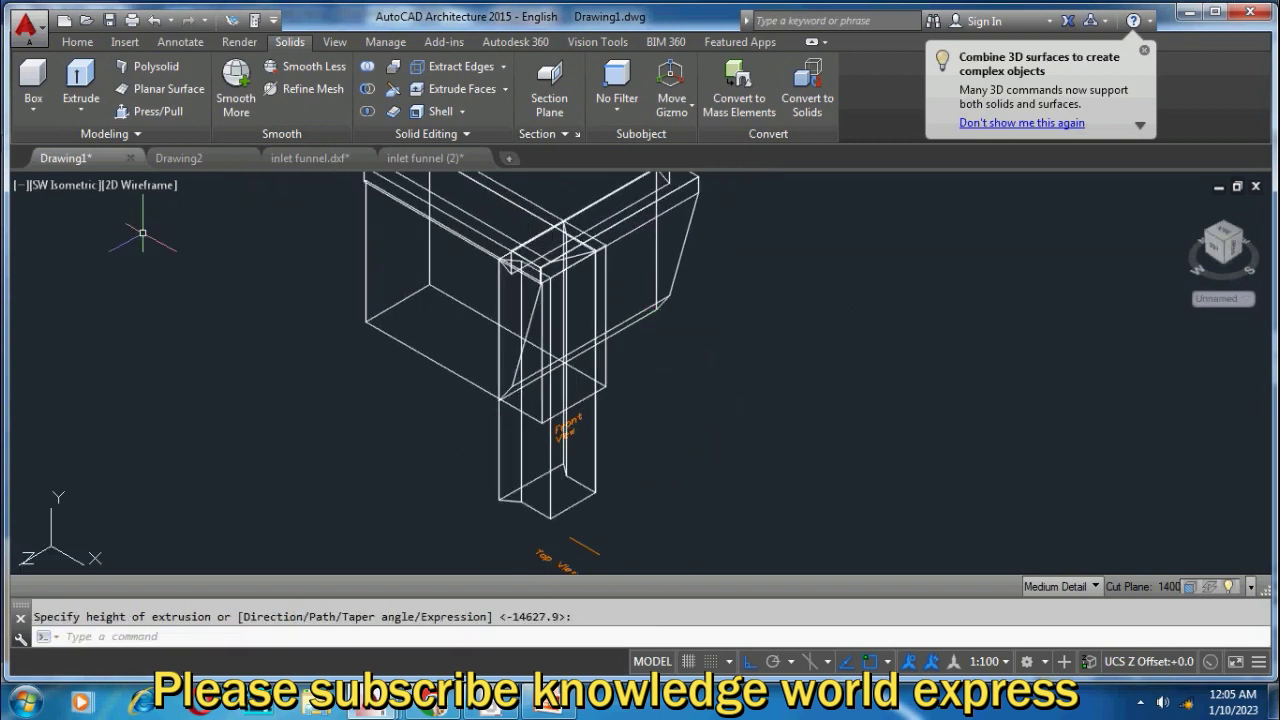
Step: Return to Conceptual shading and select the vertical column solid
click(133, 184)
click(160, 256)
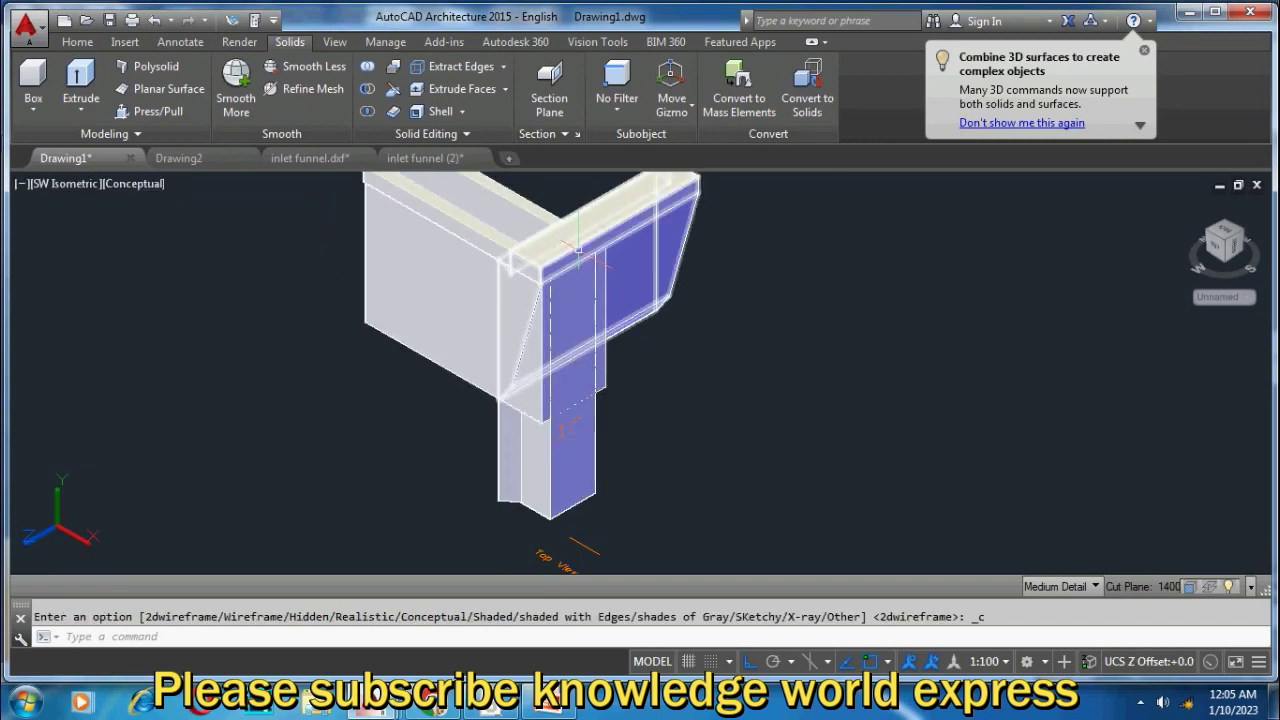
click(530, 282)
scroll(528, 280, up, 5)
scroll(528, 280, up, 1)
scroll(553, 258, down, 2)
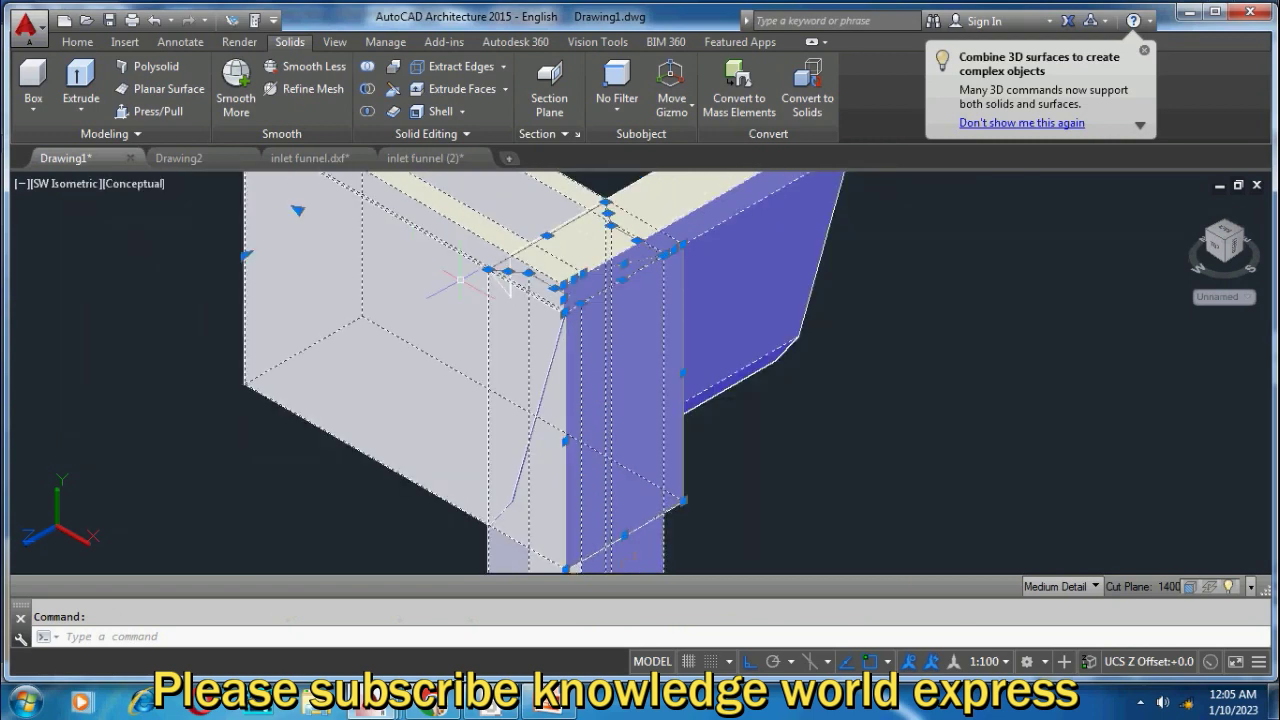
scroll(512, 265, down, 1)
scroll(512, 265, down, 1)
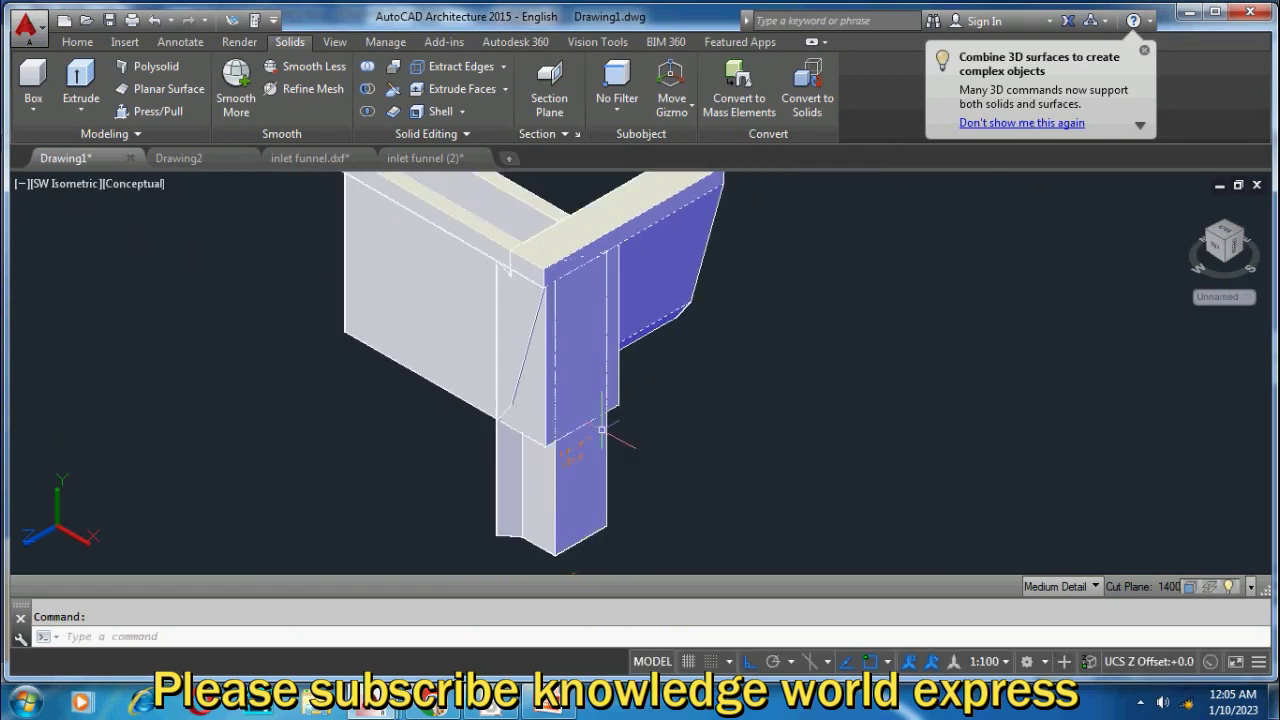
Step: Move the column upward with M to a new height
text(m)
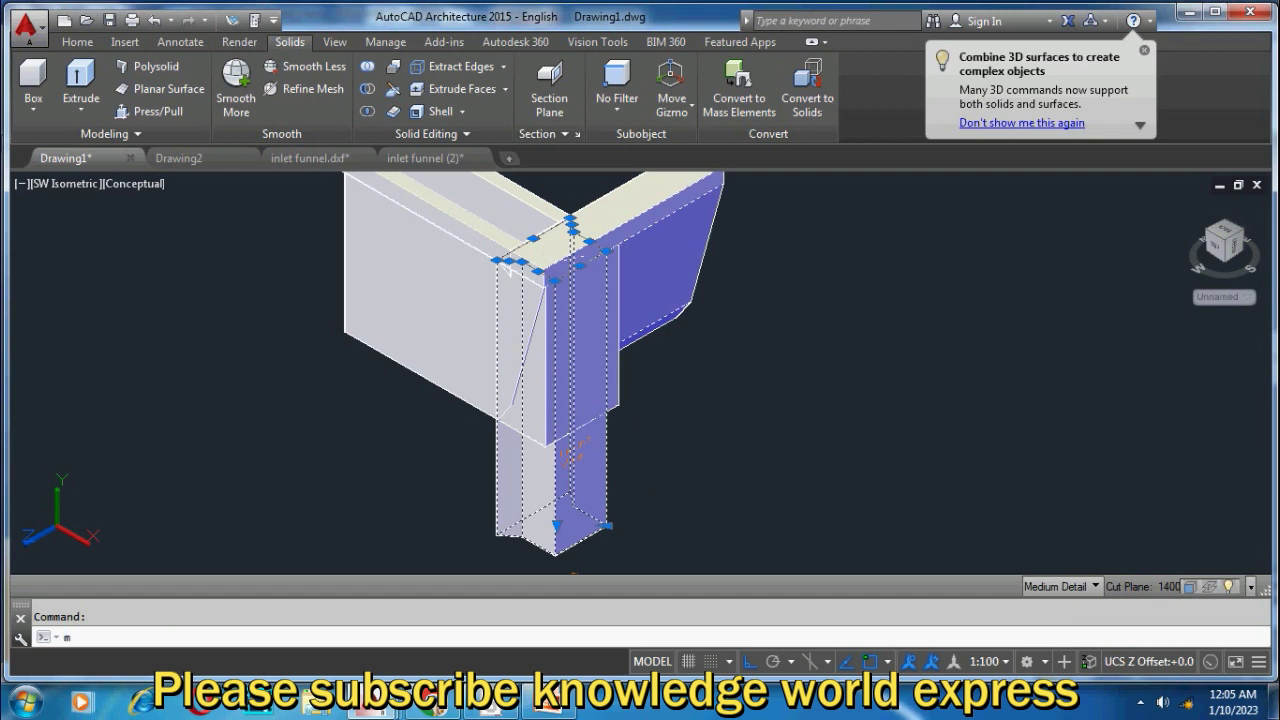
key(Return)
click(748, 462)
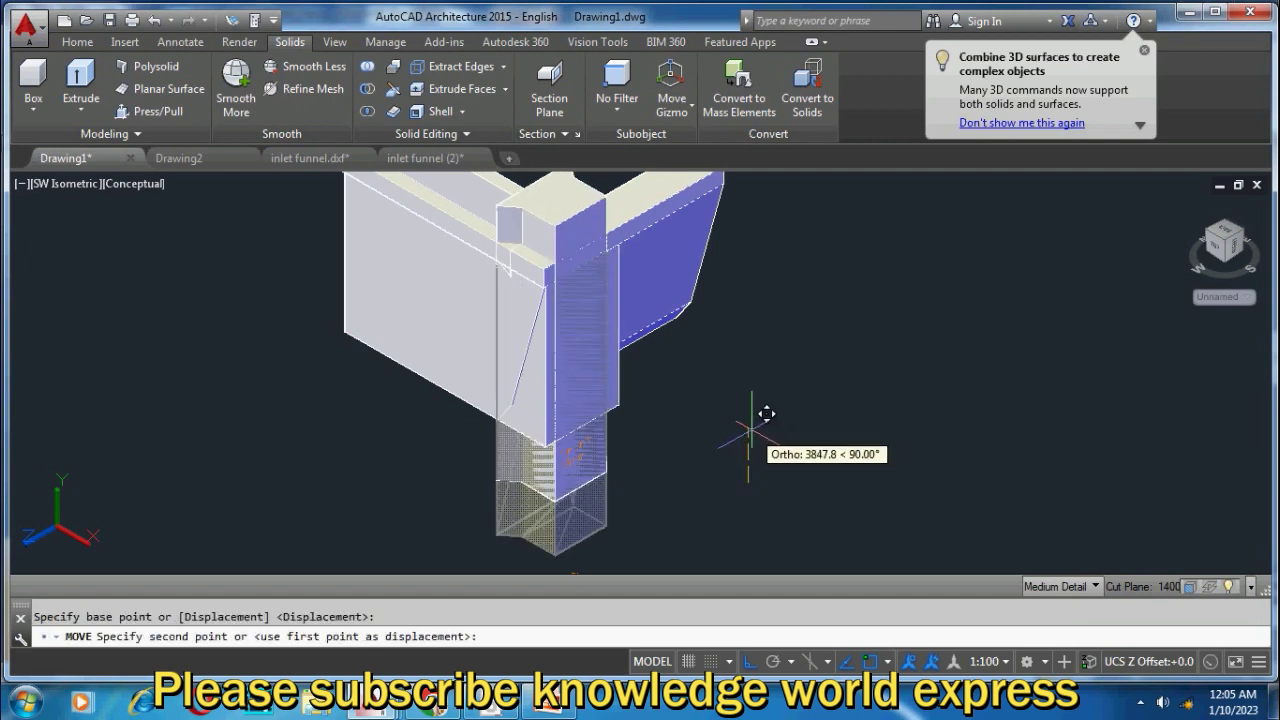
click(751, 428)
Step: Check the box, column and wedge solids, clear the selection and recentre the view
click(419, 221)
click(600, 242)
key(Escape)
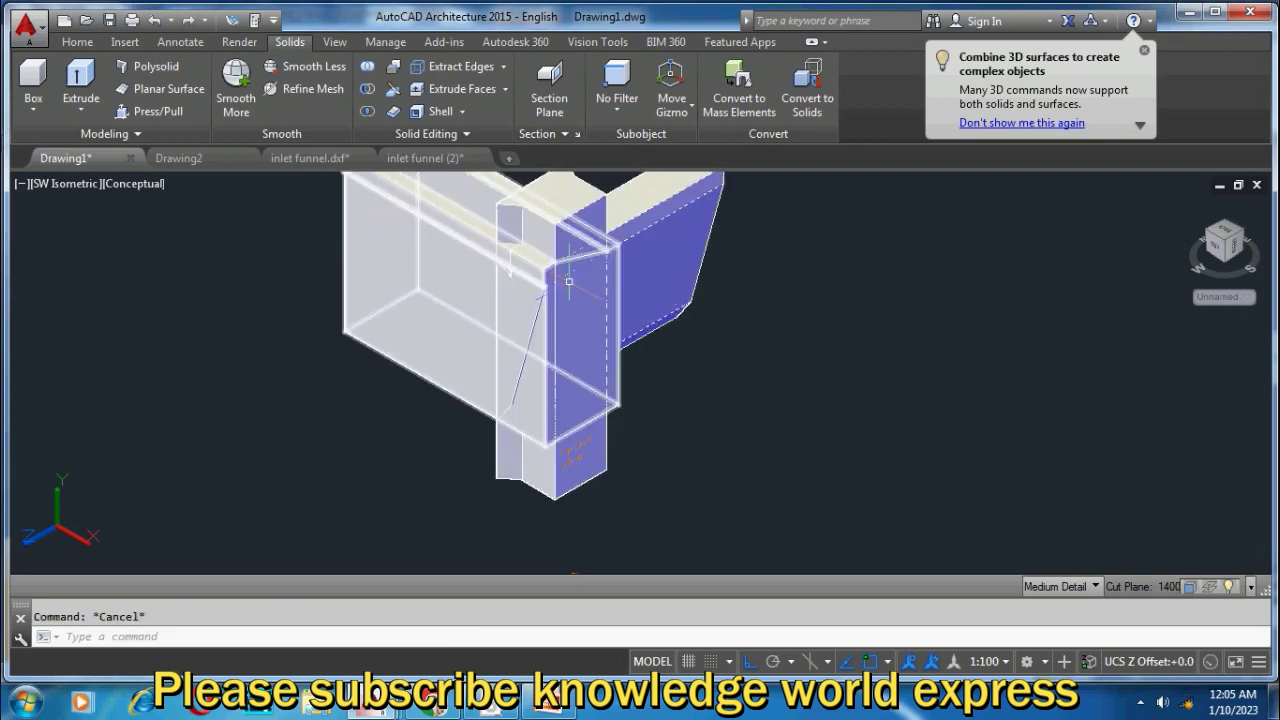
middle_drag(703, 397, 709, 429)
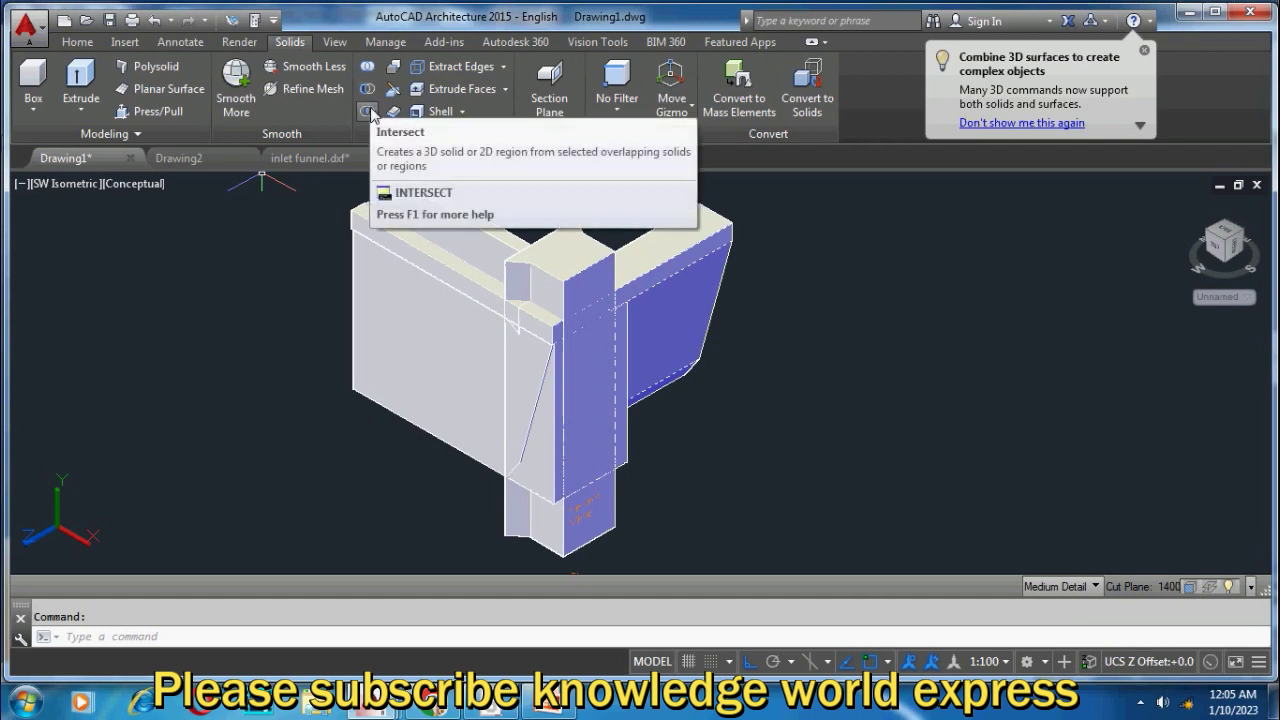
Step: Intersect the box, column and wedge solids, then orbit to show the result's top face
click(368, 112)
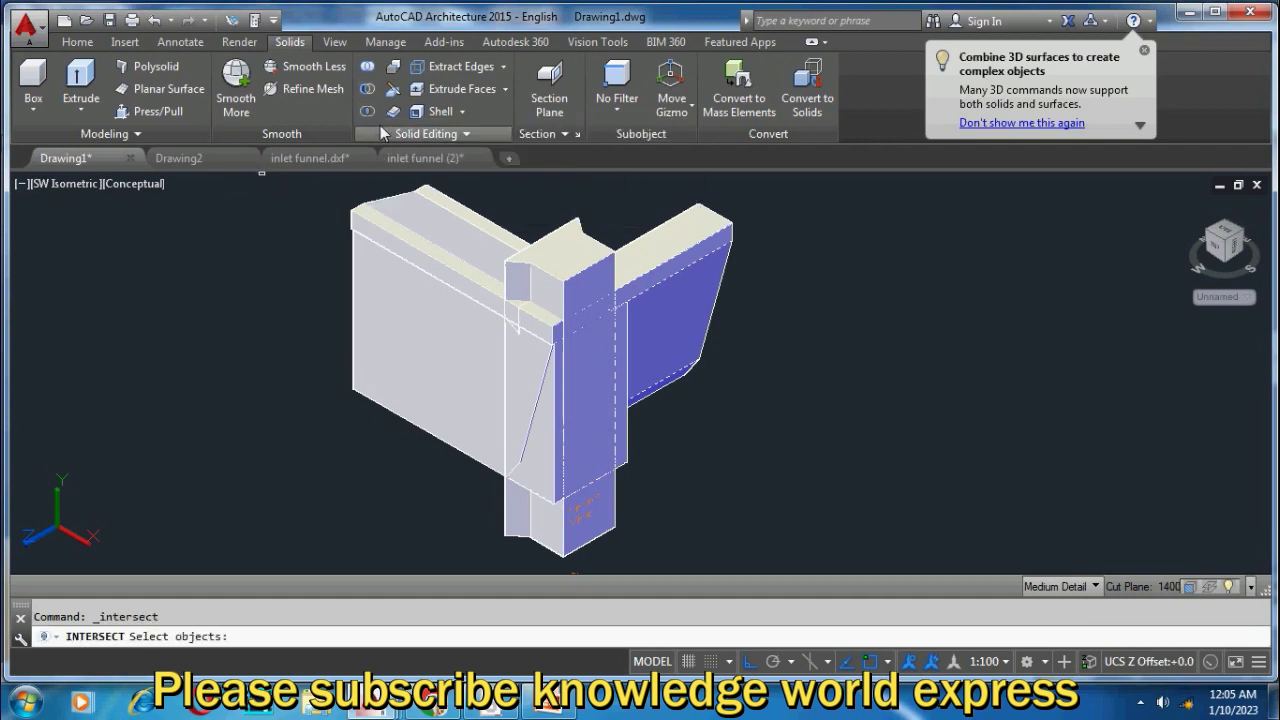
click(430, 300)
click(590, 420)
click(670, 320)
key(Return)
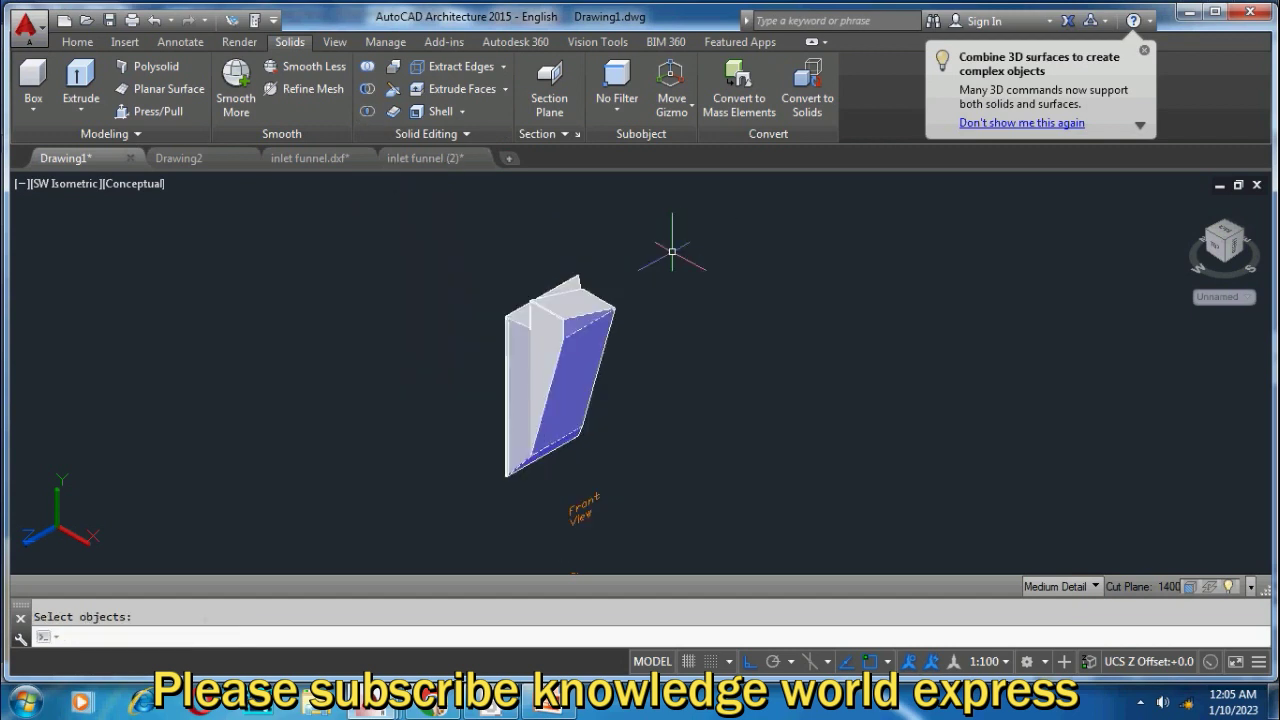
mouse_move(539, 360)
shift+middle_down()
mouse_move(831, 340)
mouse_move(720, 360)
mouse_move(674, 323)
mouse_move(529, 306)
mouse_move(506, 354)
mouse_move(657, 389)
mouse_move(801, 353)
mouse_move(711, 334)
mouse_move(926, 357)
mouse_move(920, 391)
mouse_move(720, 379)
mouse_move(731, 360)
mouse_move(785, 367)
mouse_move(734, 371)
mouse_move(717, 357)
shift+middle_up()
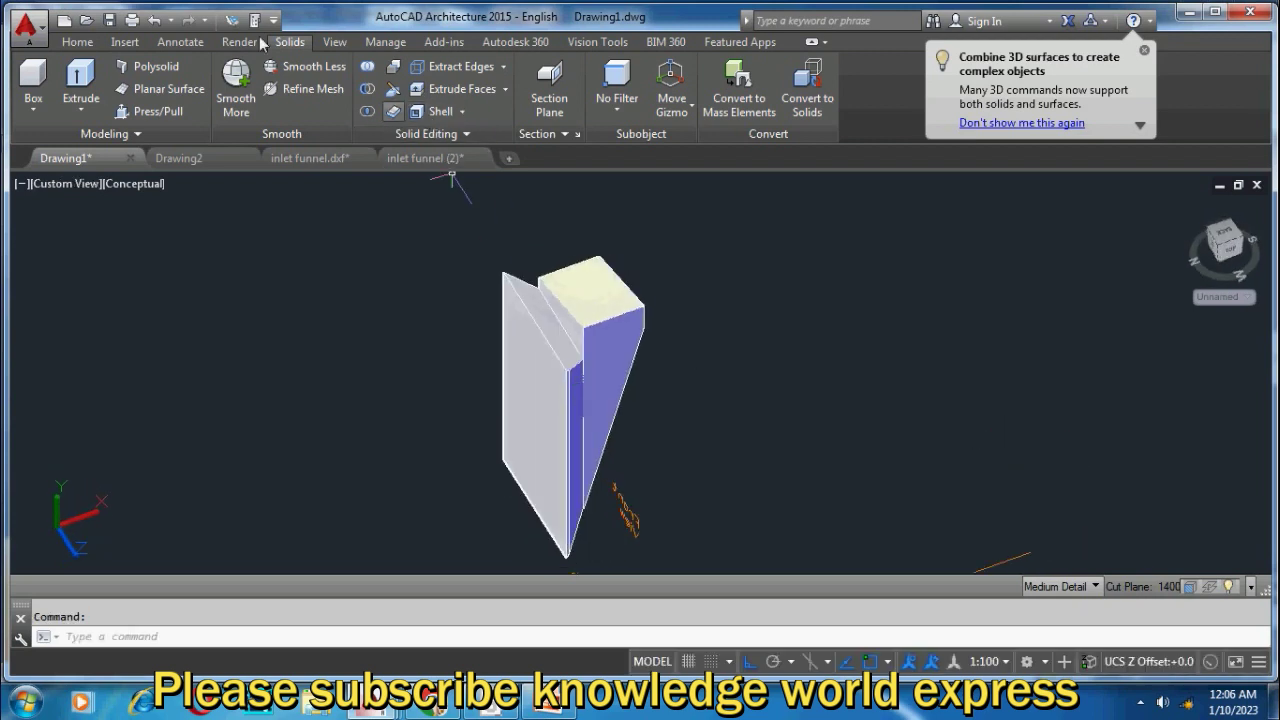
Step: Start shelling the funnel solid and mark its top face to stay open
click(433, 113)
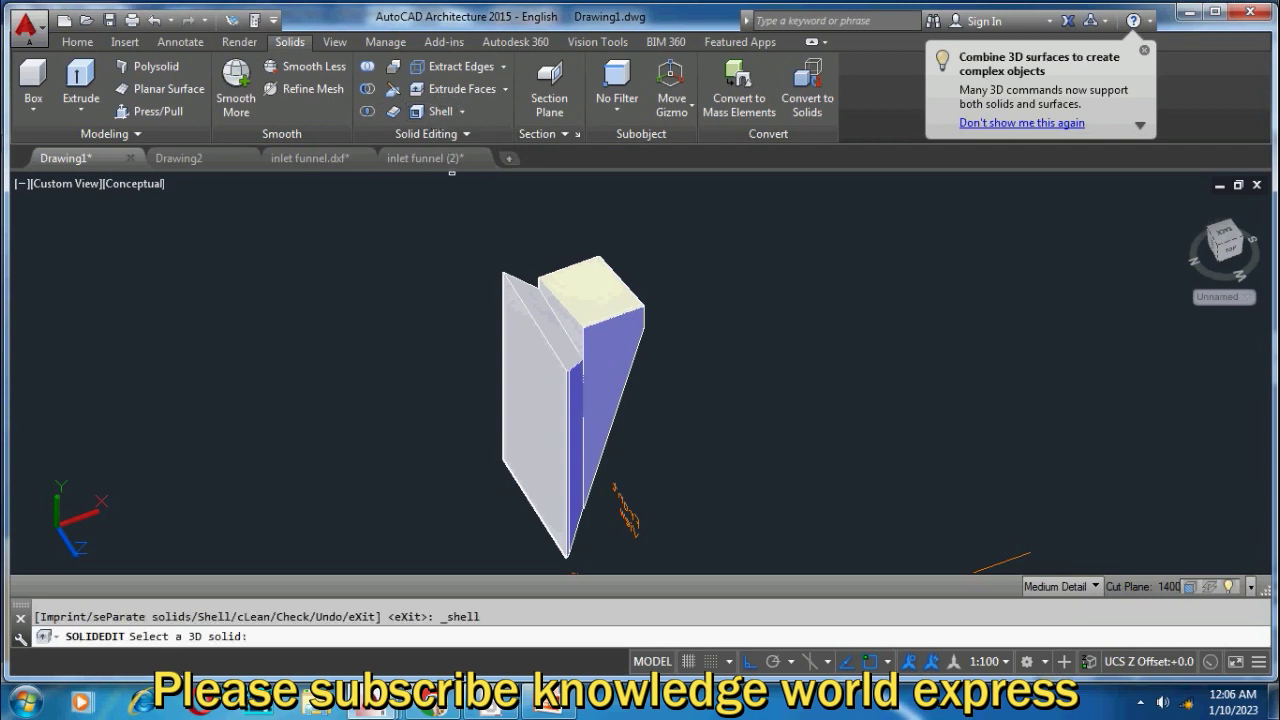
click(587, 378)
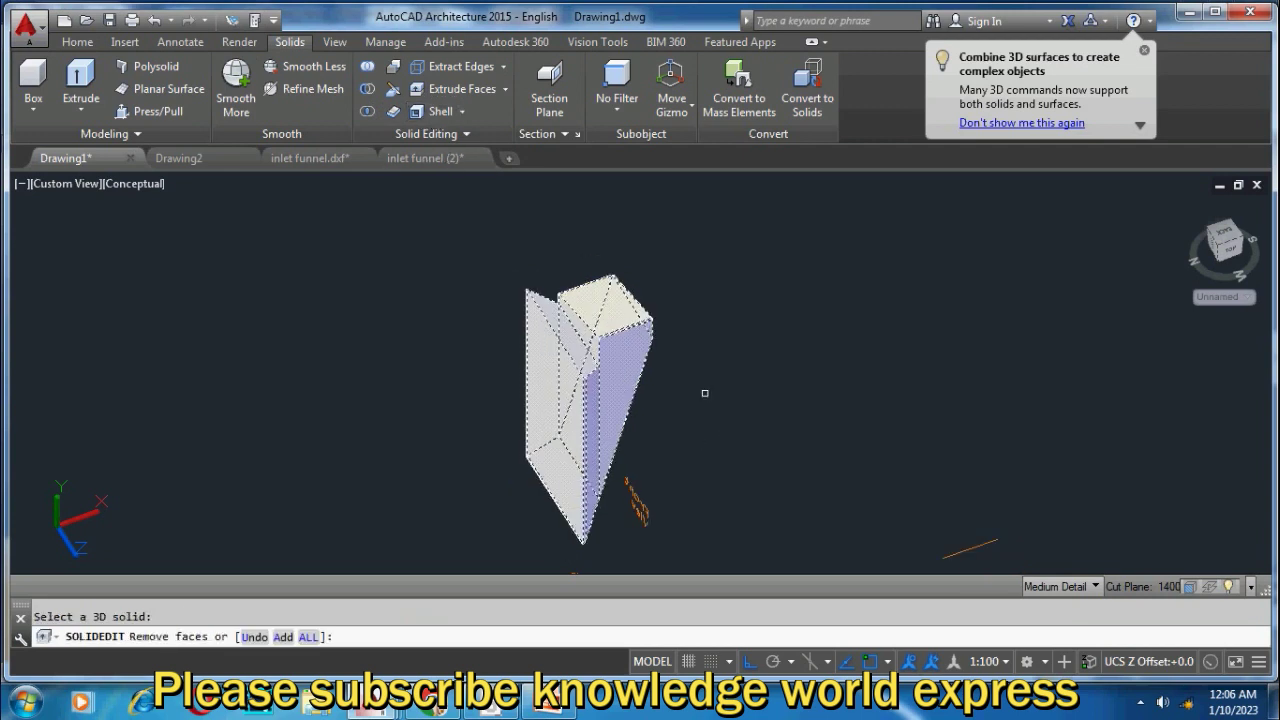
scroll(611, 313, up, 2)
scroll(611, 313, up, 3)
shift+middle_drag(866, 434, 855, 405)
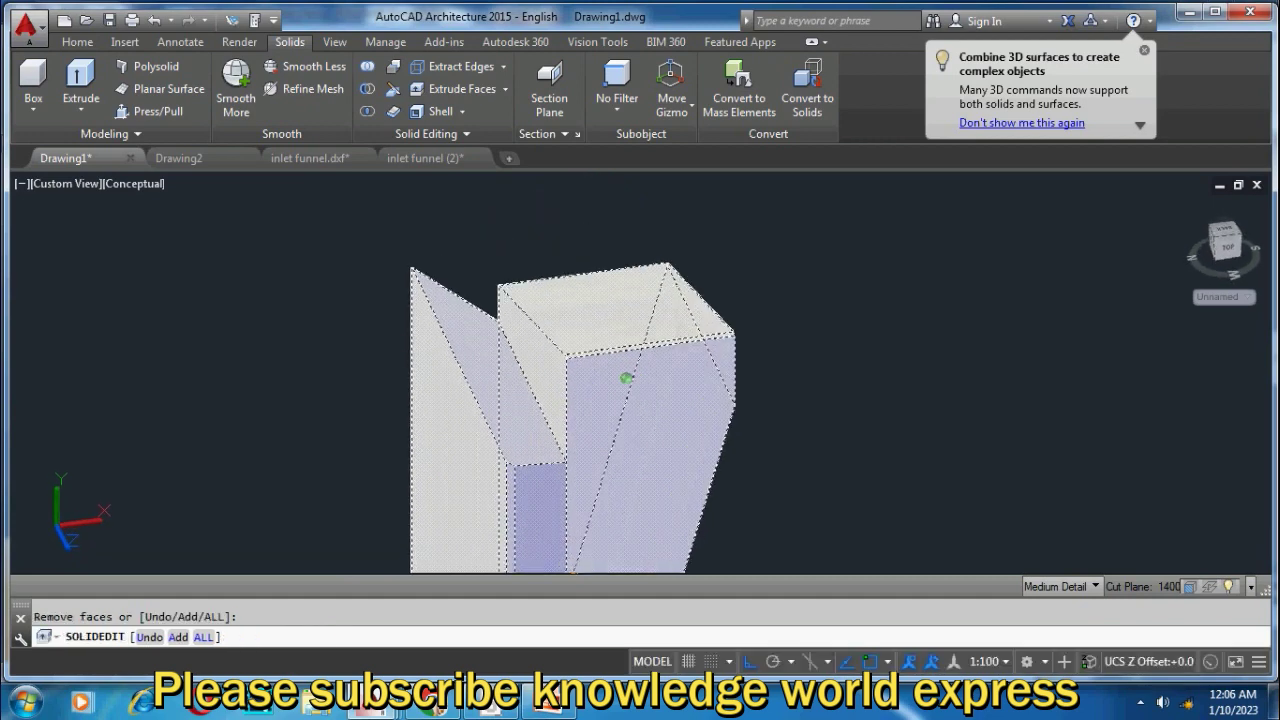
scroll(855, 405, up, 1)
click(655, 309)
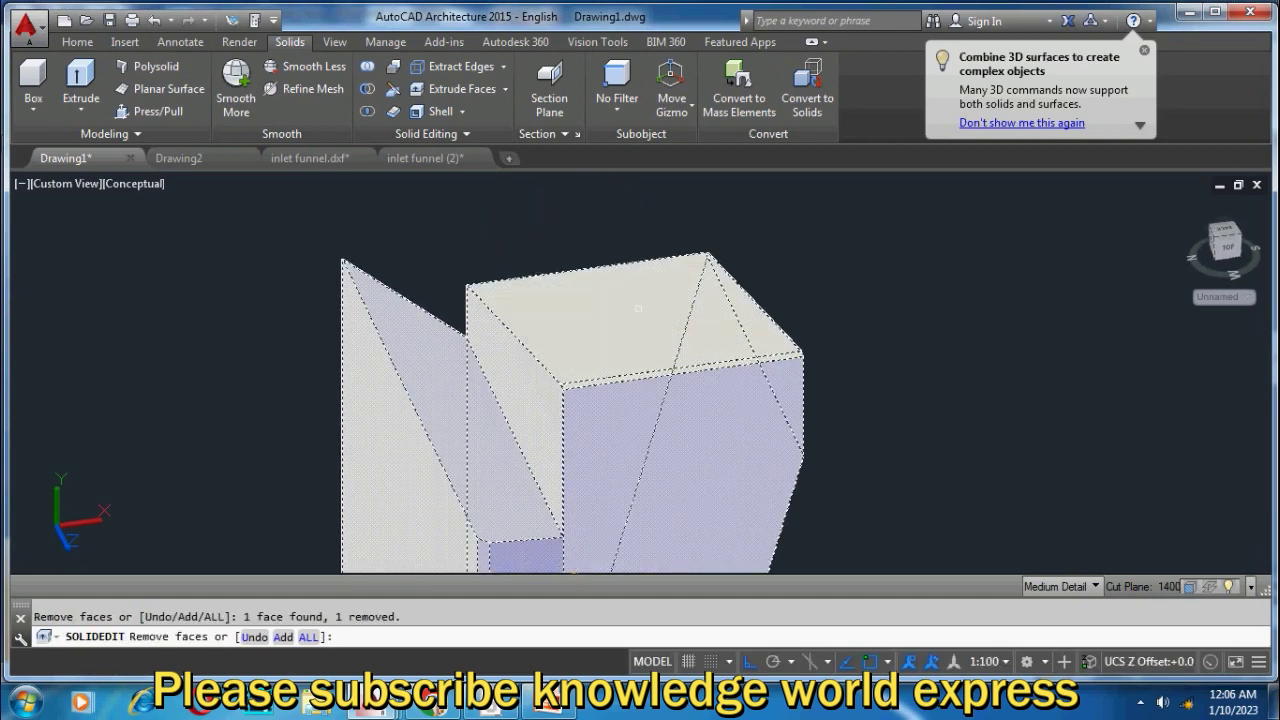
scroll(655, 309, down, 5)
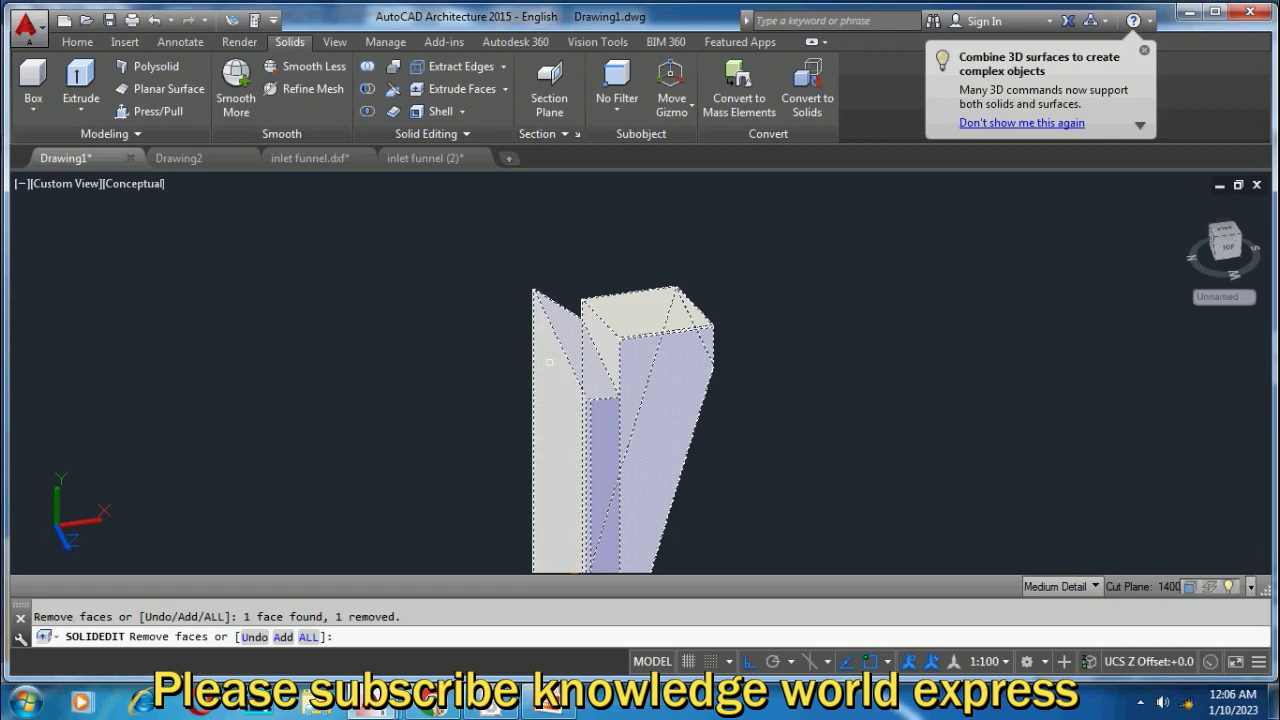
Step: Remove a face on the far side and apply a 6-unit shell offset
shift+middle_drag(463, 430, 685, 521)
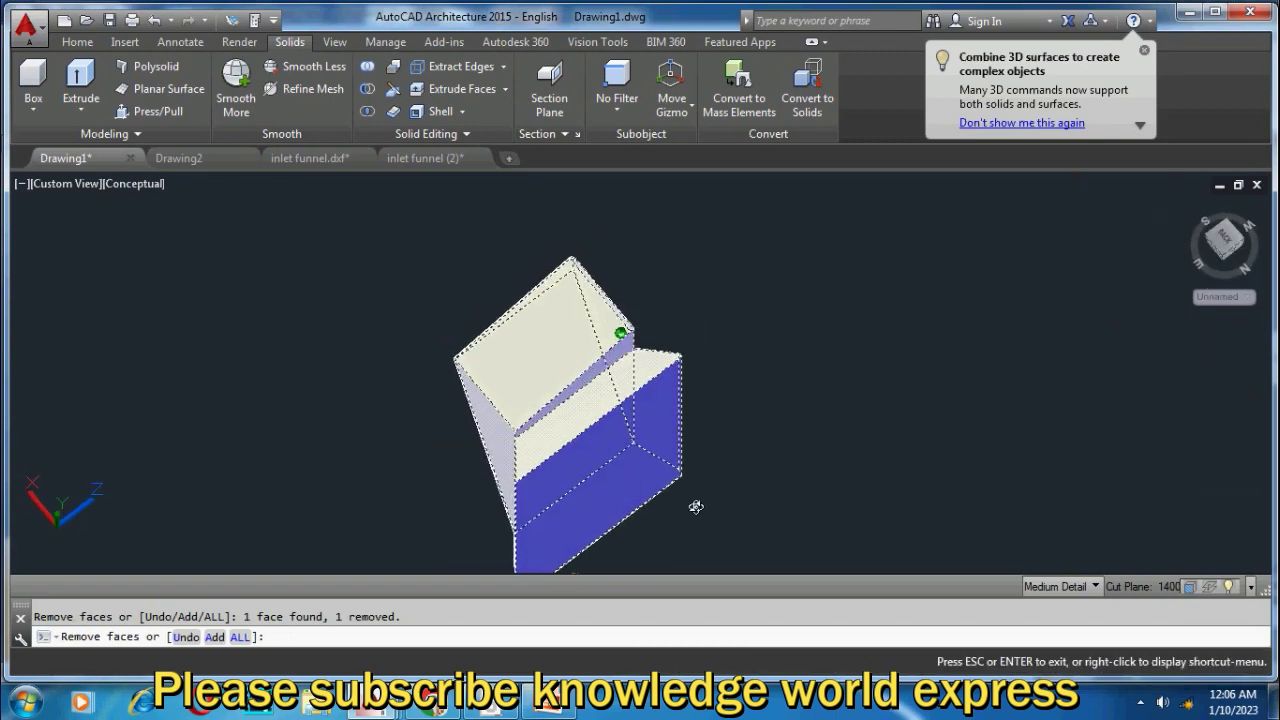
shift+middle_drag(685, 521, 689, 466)
click(672, 437)
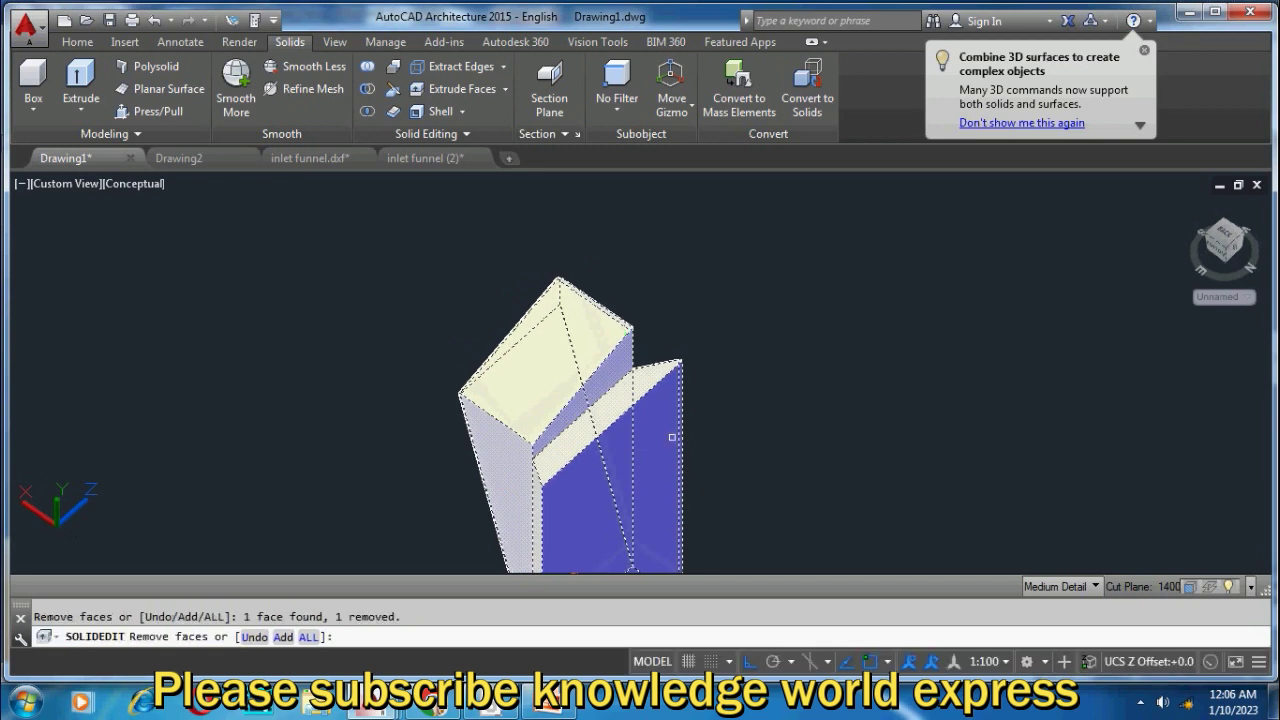
shift+middle_drag(757, 440, 630, 392)
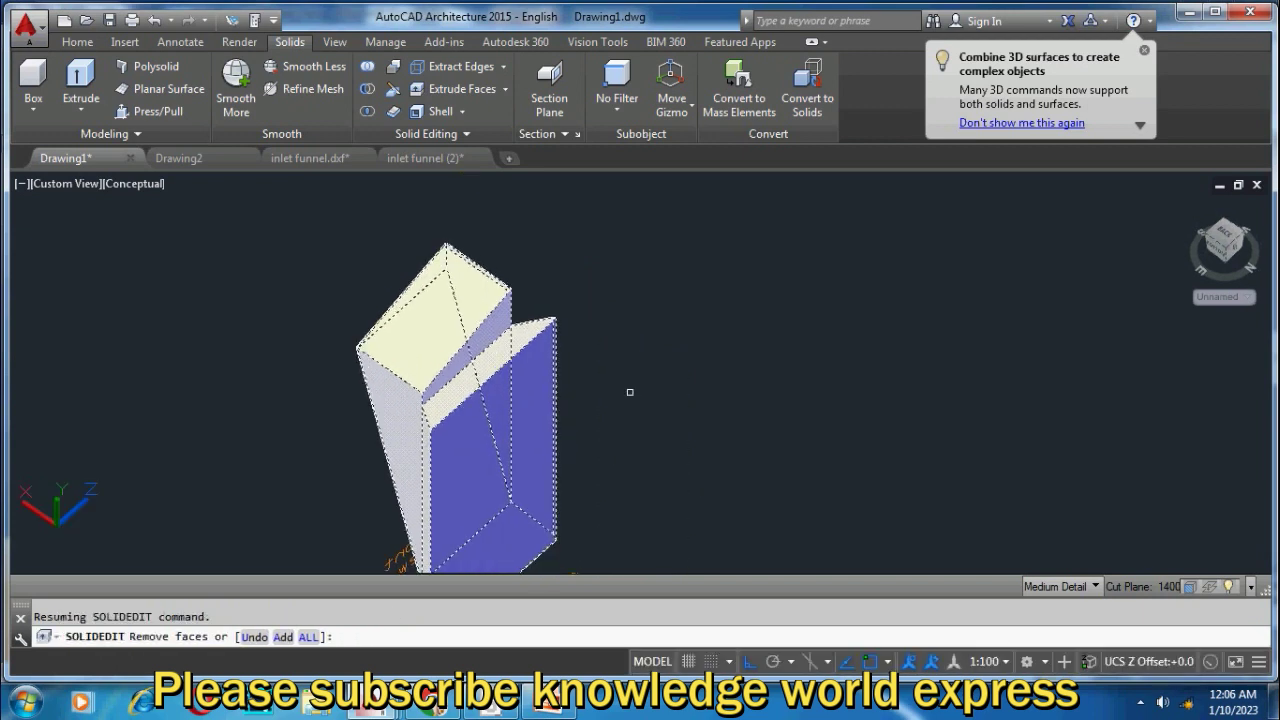
key(Return)
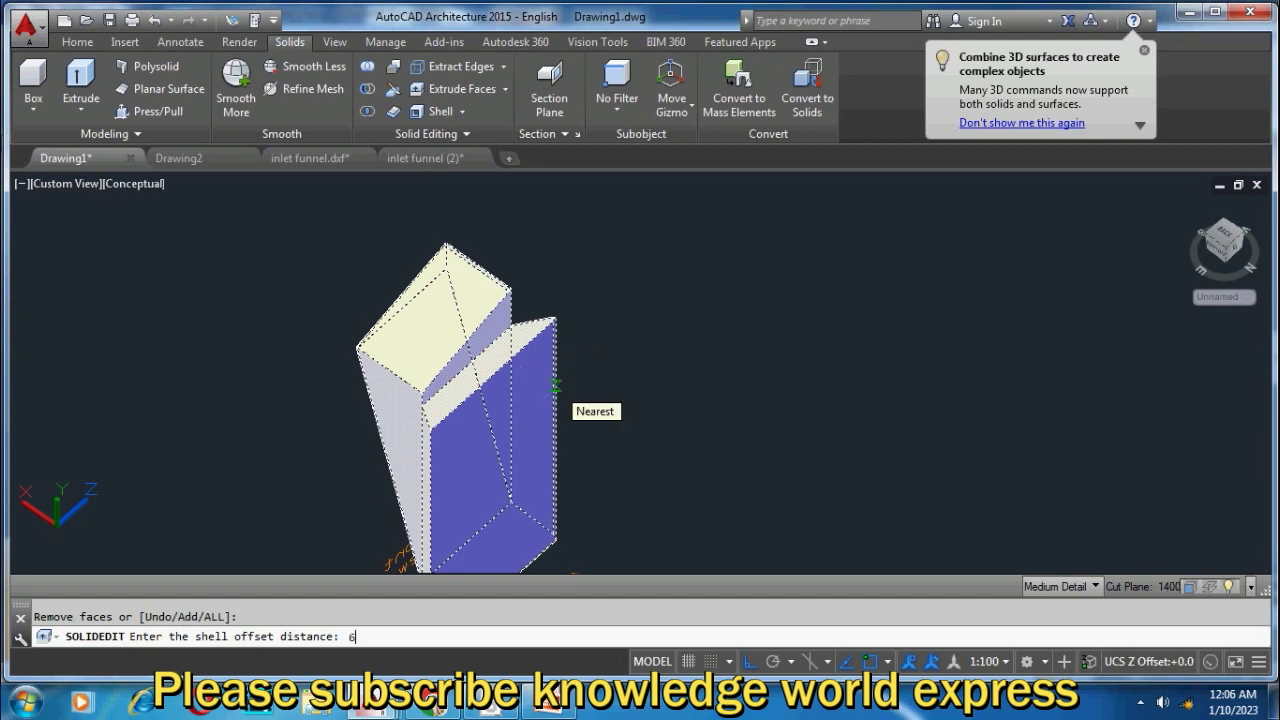
key(Return)
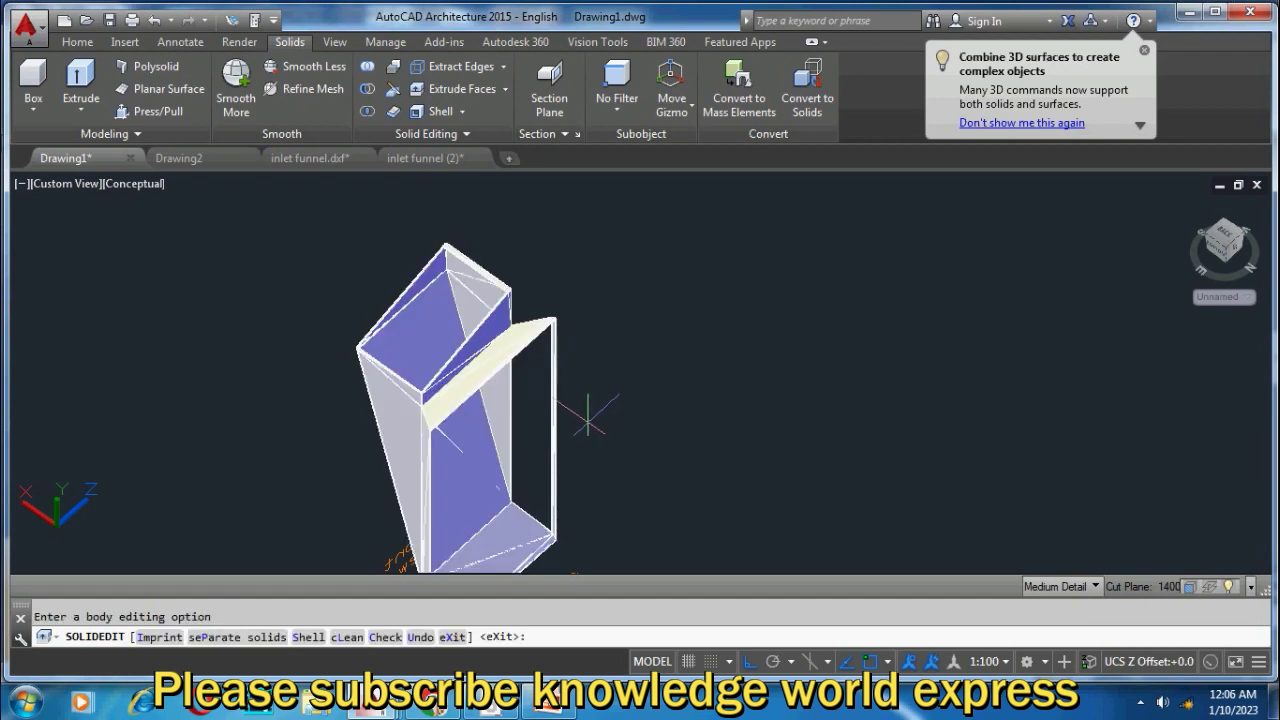
shift+middle_drag(400, 560, 625, 510)
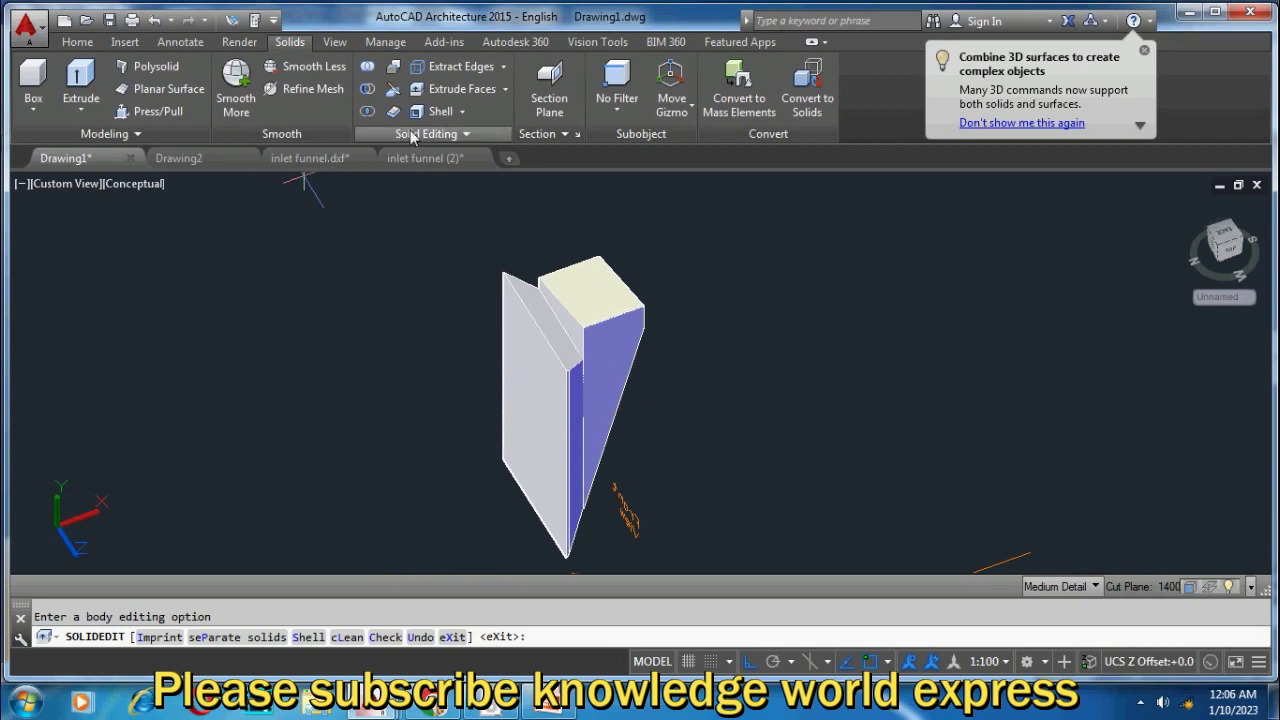
Step: Shell the funnel again at offset 6 with its top face removed
click(440, 111)
click(600, 330)
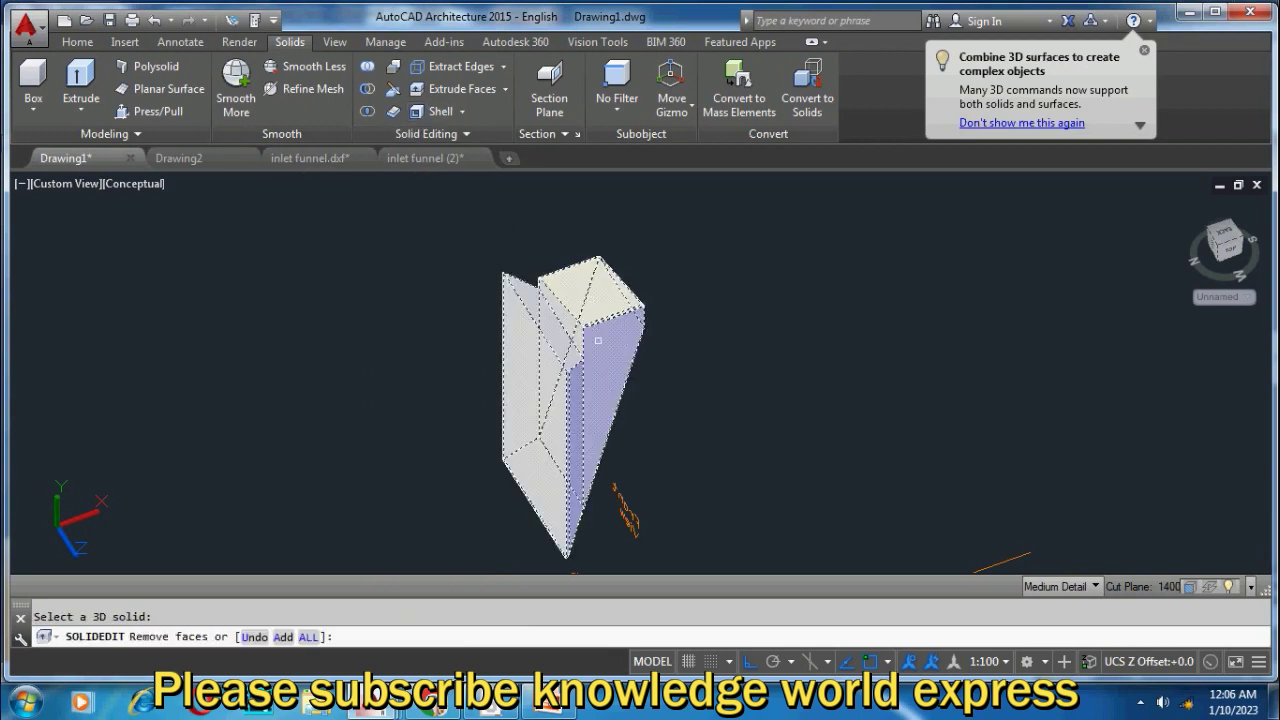
scroll(602, 326, up, 2)
scroll(602, 326, up, 2)
click(606, 246)
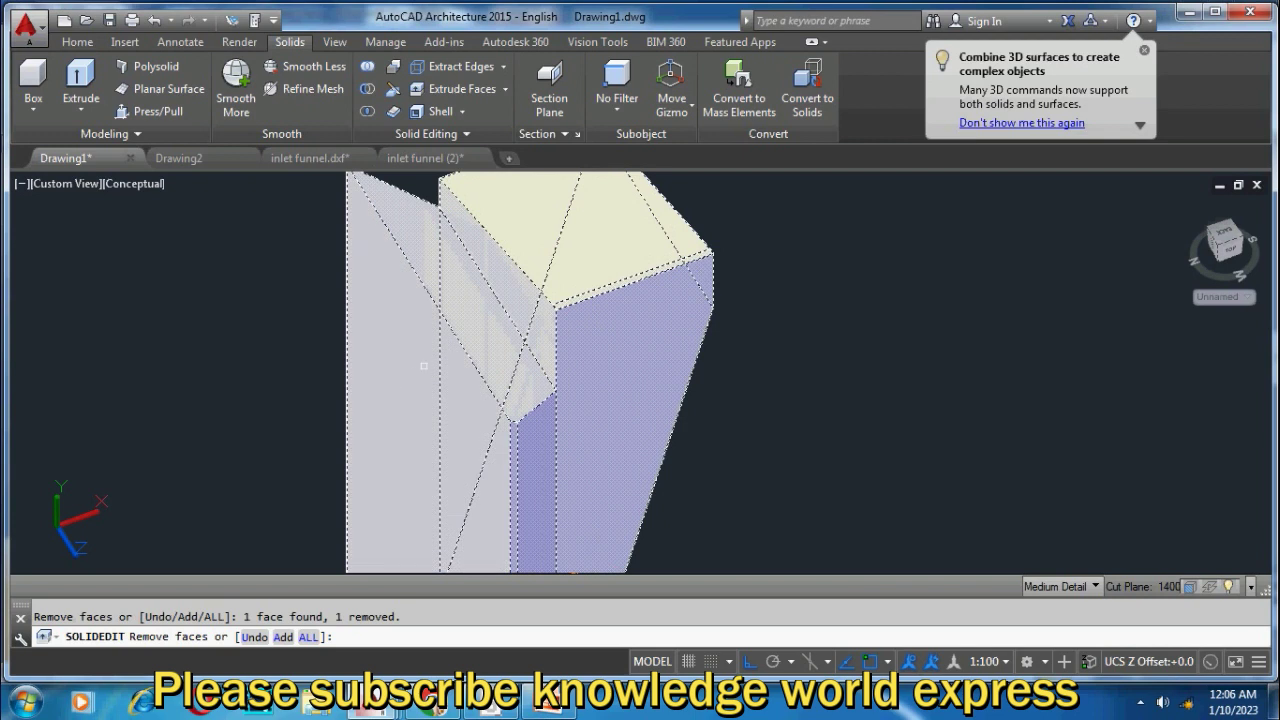
key(Return)
text(6)
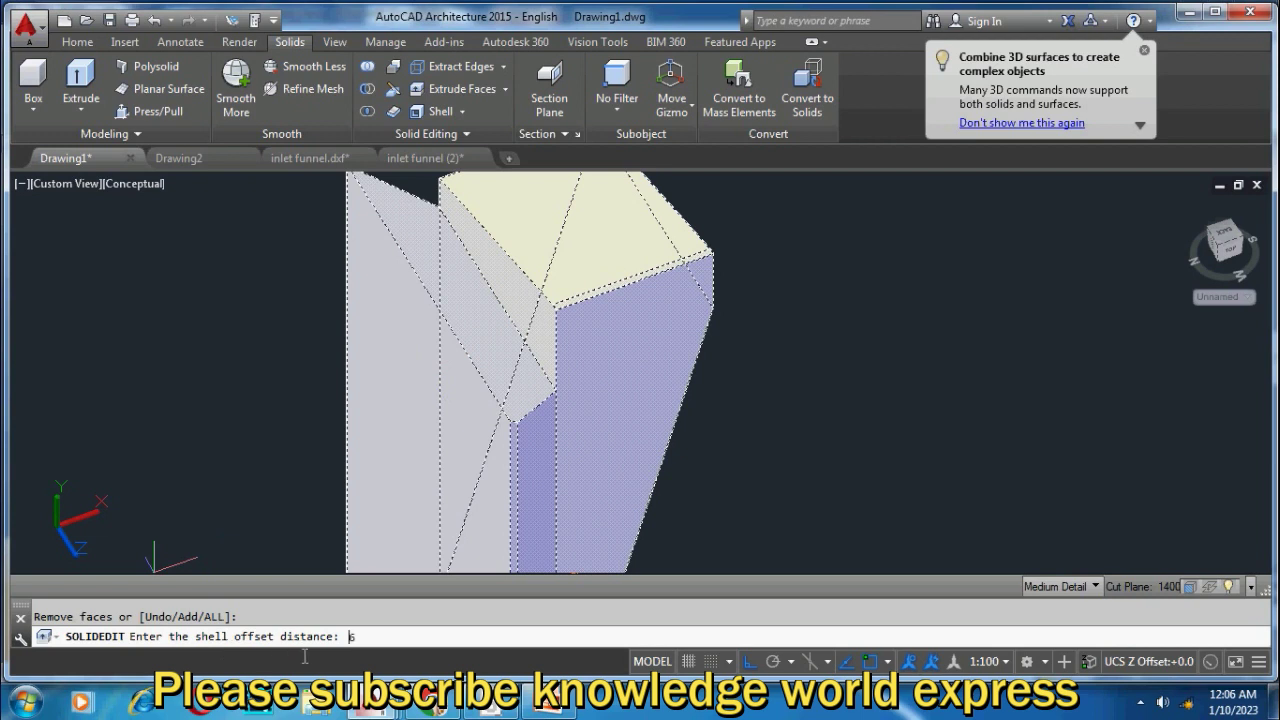
key(Return)
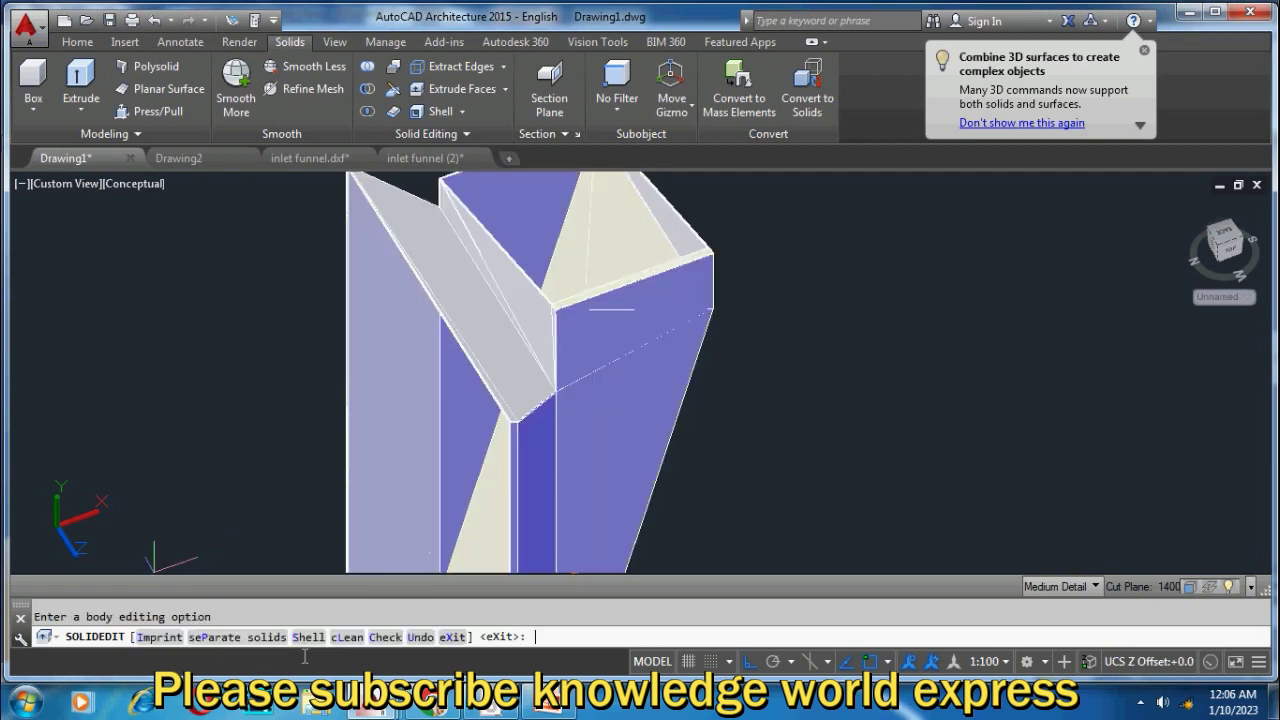
key(Return)
key(Return)
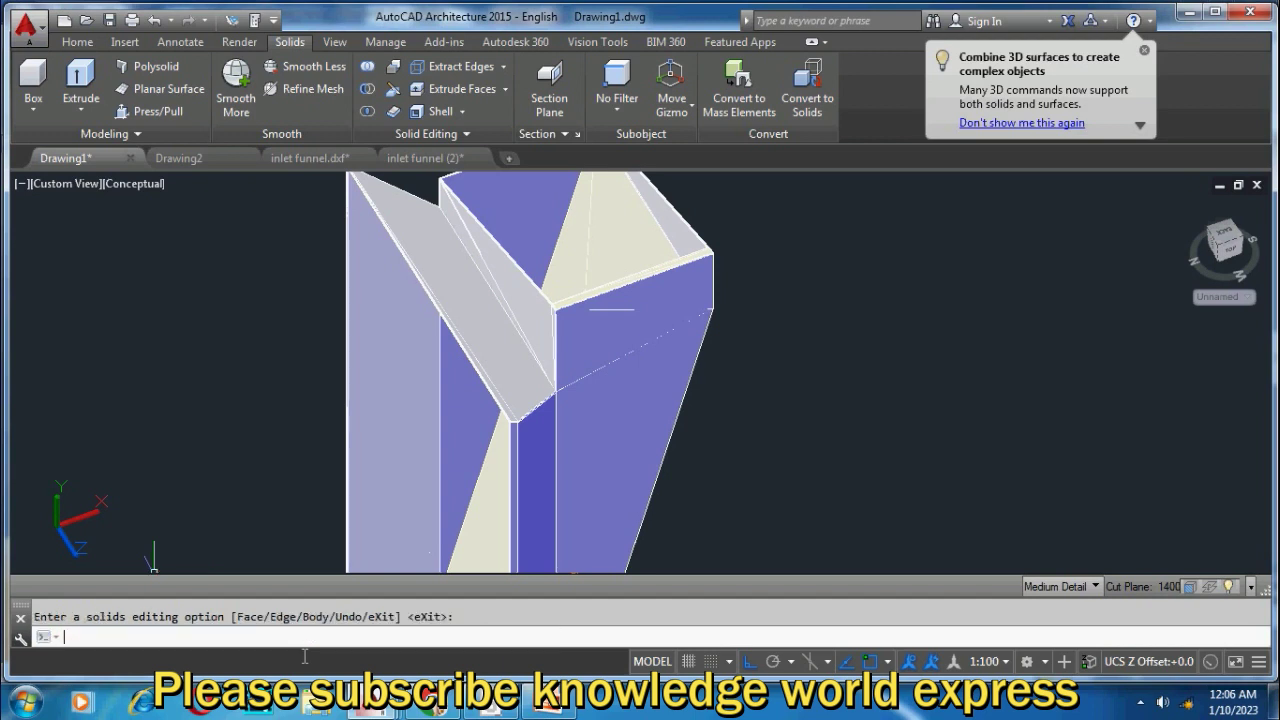
Step: Orbit around the hollow funnel to inspect its open interior
scroll(330, 400, down, 3)
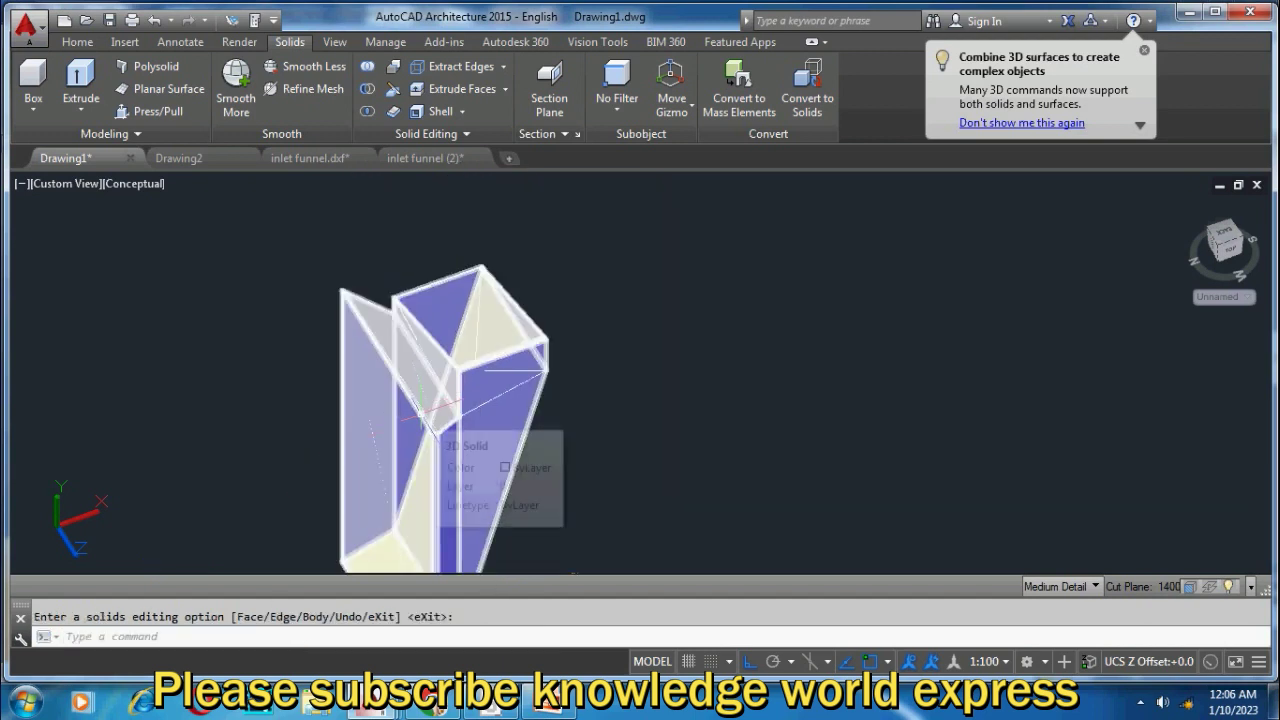
mouse_move(427, 410)
shift+middle_down()
mouse_move(331, 398)
mouse_move(423, 420)
mouse_move(714, 366)
mouse_move(751, 389)
mouse_move(380, 363)
mouse_move(379, 401)
mouse_move(460, 409)
mouse_move(517, 374)
mouse_move(500, 366)
mouse_move(543, 351)
mouse_move(525, 380)
shift+middle_up()
key(Escape)
scroll(490, 400, down, 3)
scroll(525, 423, up, 3)
scroll(571, 514, up, 1)
mouse_move(586, 514)
shift+middle_down()
mouse_move(661, 567)
mouse_move(649, 568)
shift+middle_up()
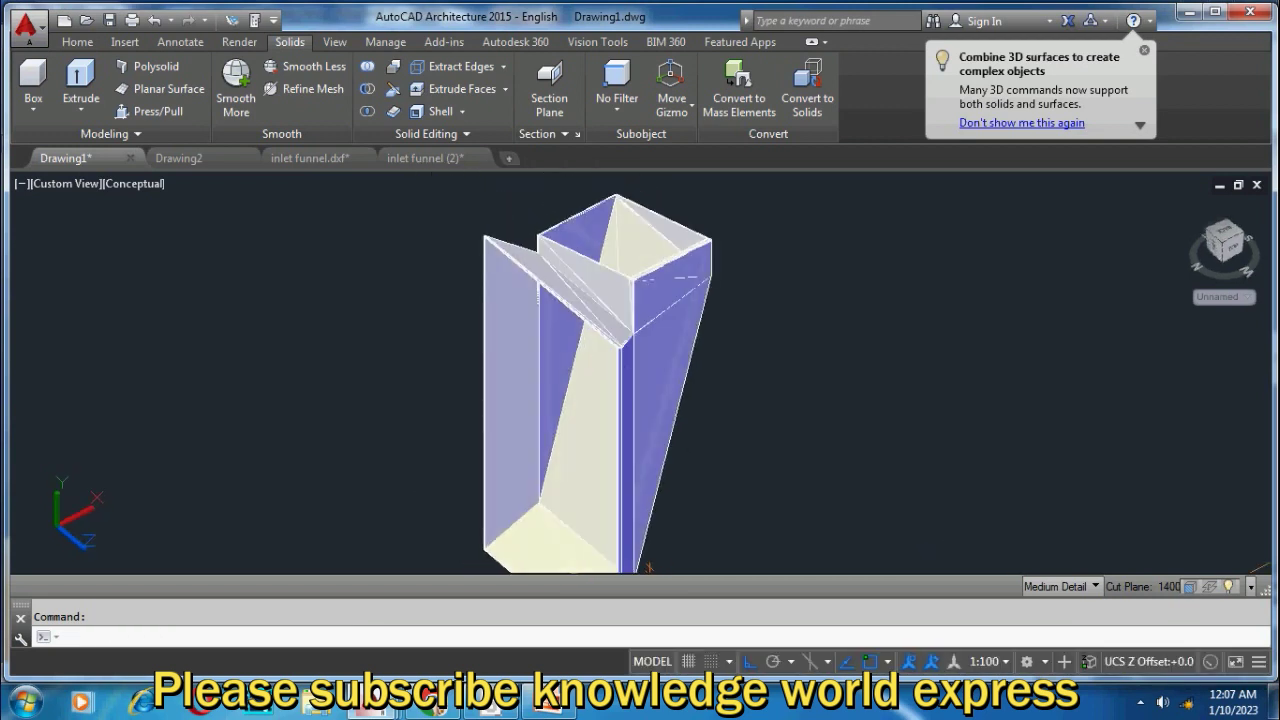
Step: Switch to Realistic style and set layer 0's colour to orange, index 30
click(150, 188)
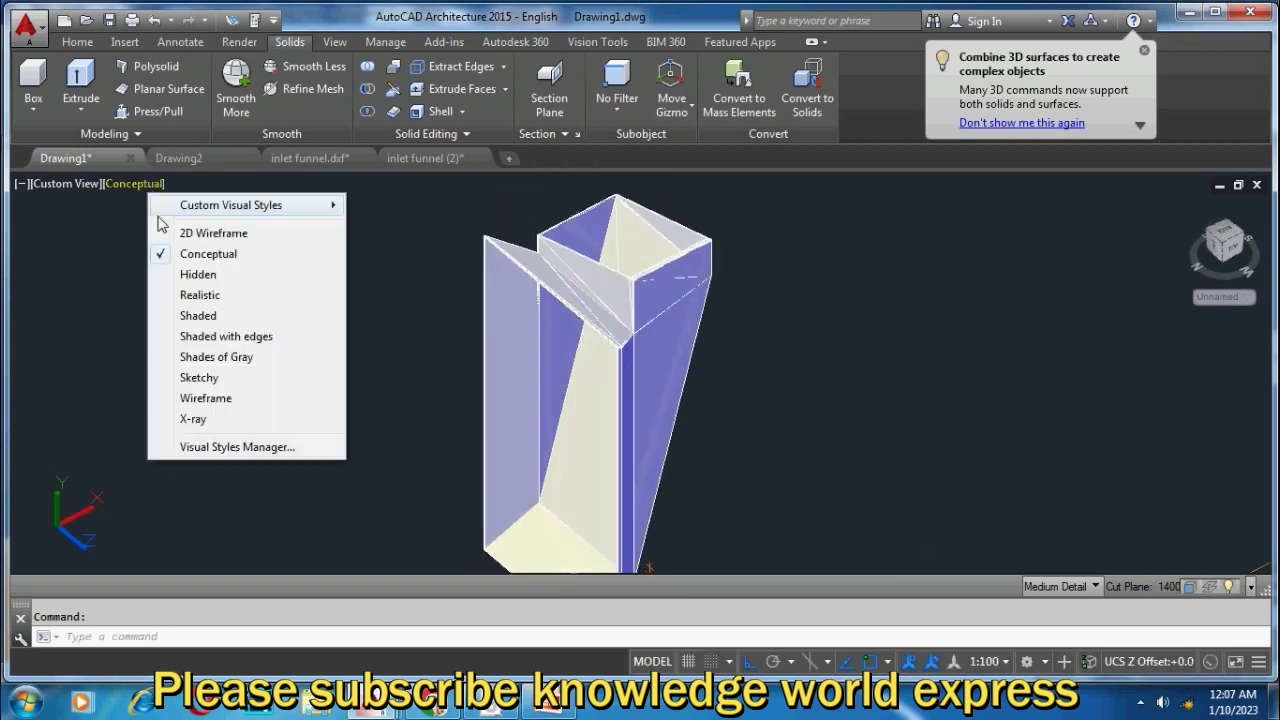
click(215, 297)
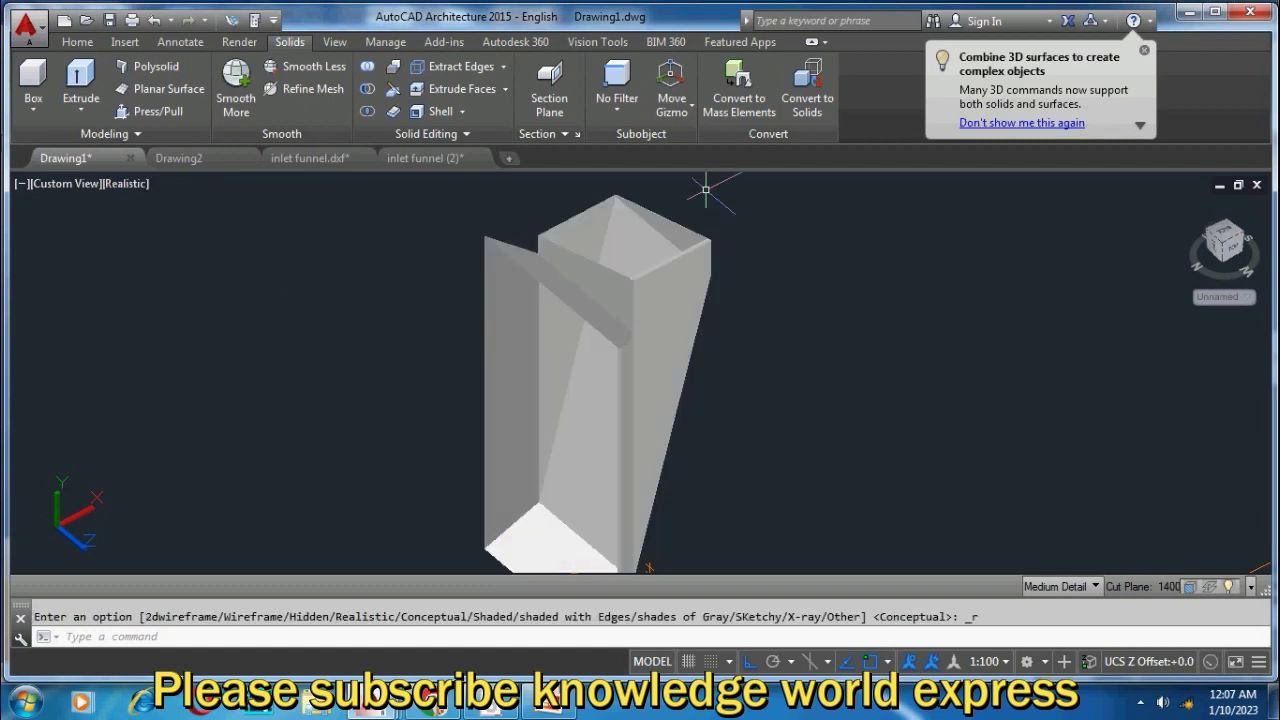
click(77, 41)
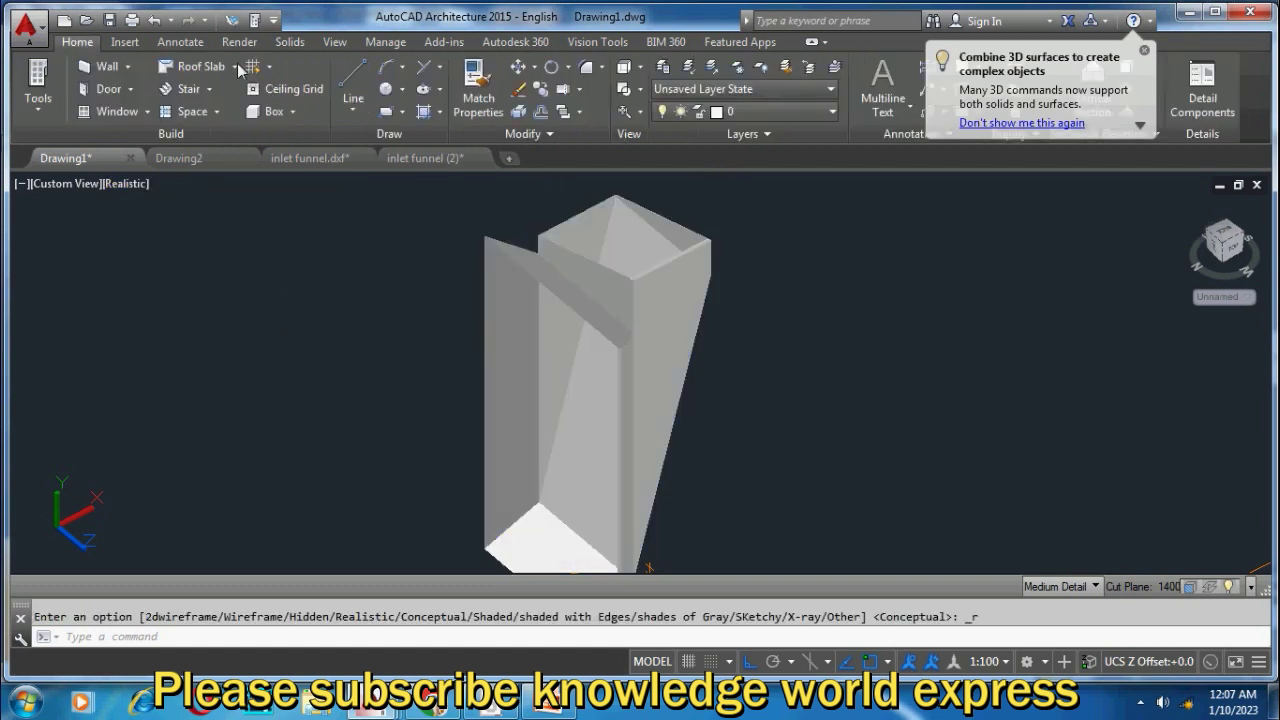
click(751, 110)
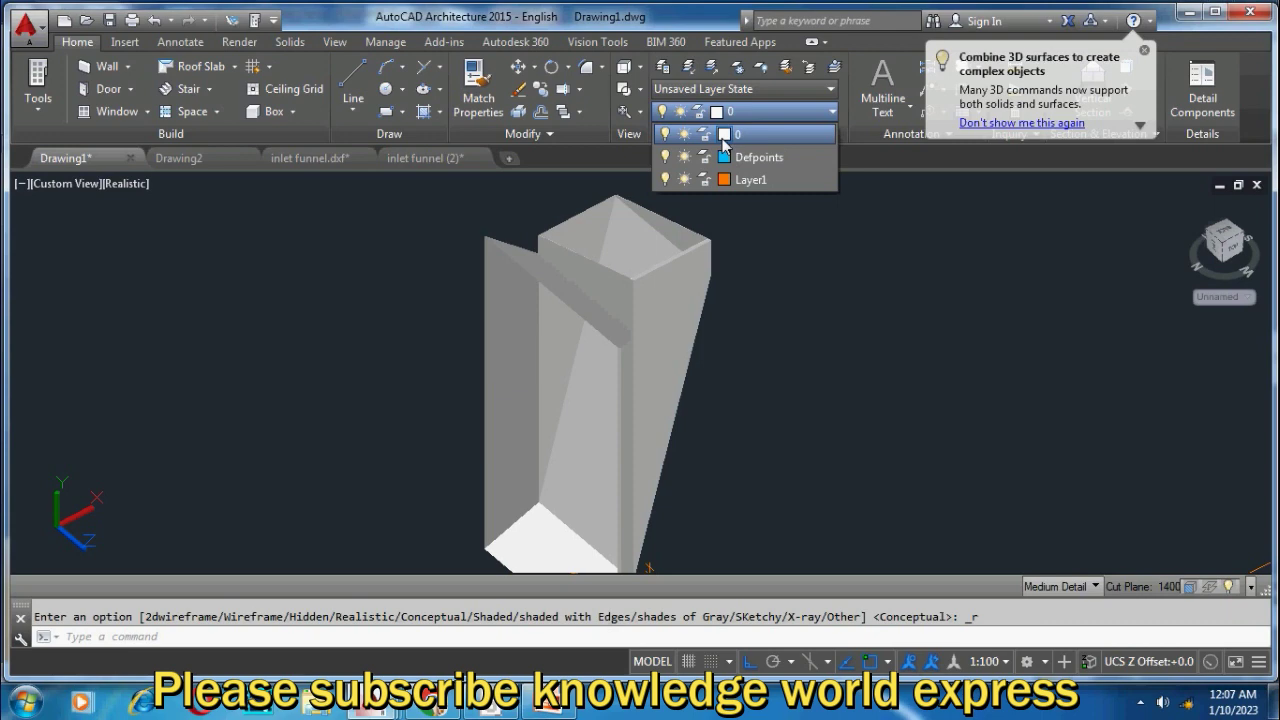
click(723, 136)
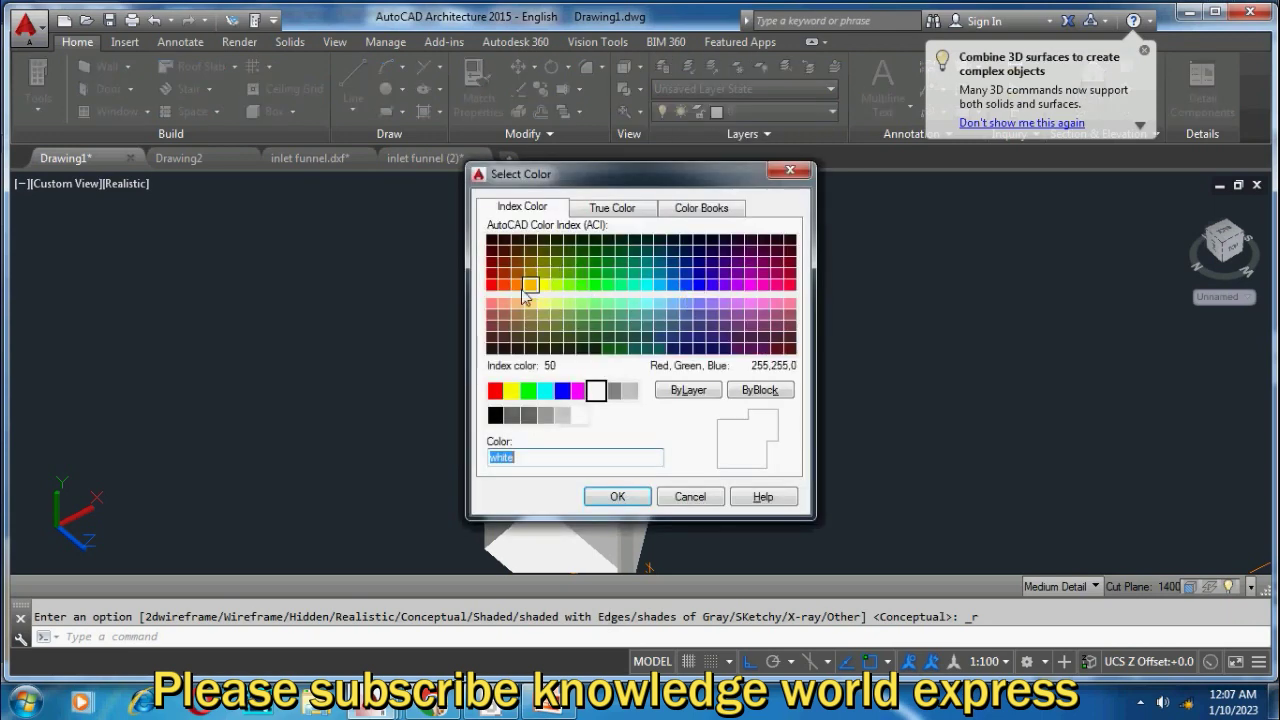
click(518, 285)
click(617, 497)
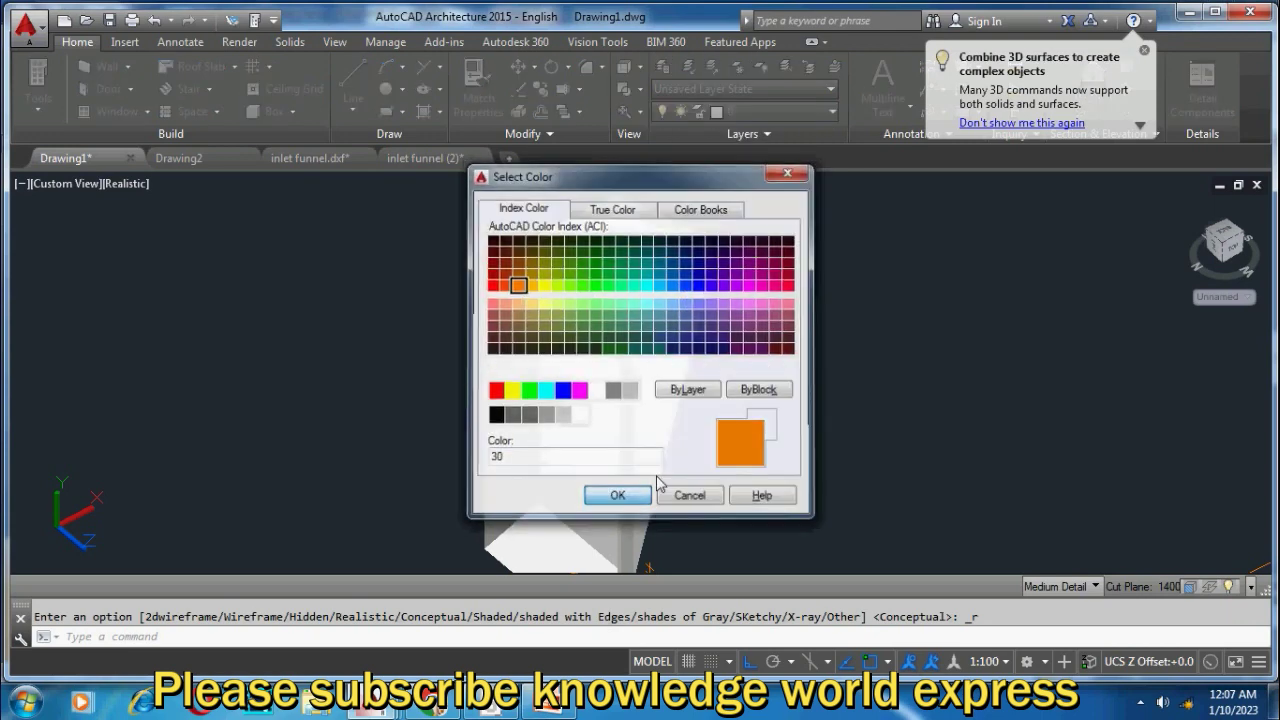
mouse_move(734, 428)
shift+middle_down()
mouse_move(657, 390)
mouse_move(531, 374)
mouse_move(466, 403)
mouse_move(809, 418)
mouse_move(808, 394)
shift+middle_up()
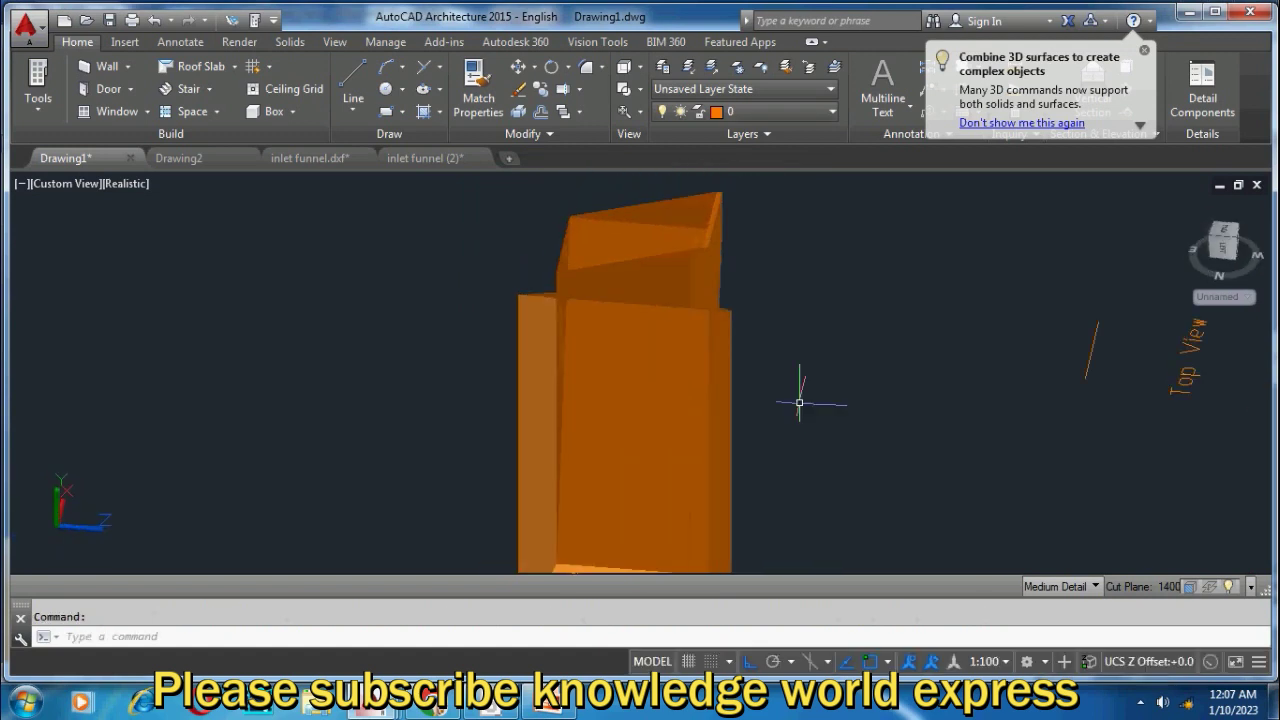
Step: Change layer 0's colour to cyan, index 130, and orbit the funnel
click(730, 112)
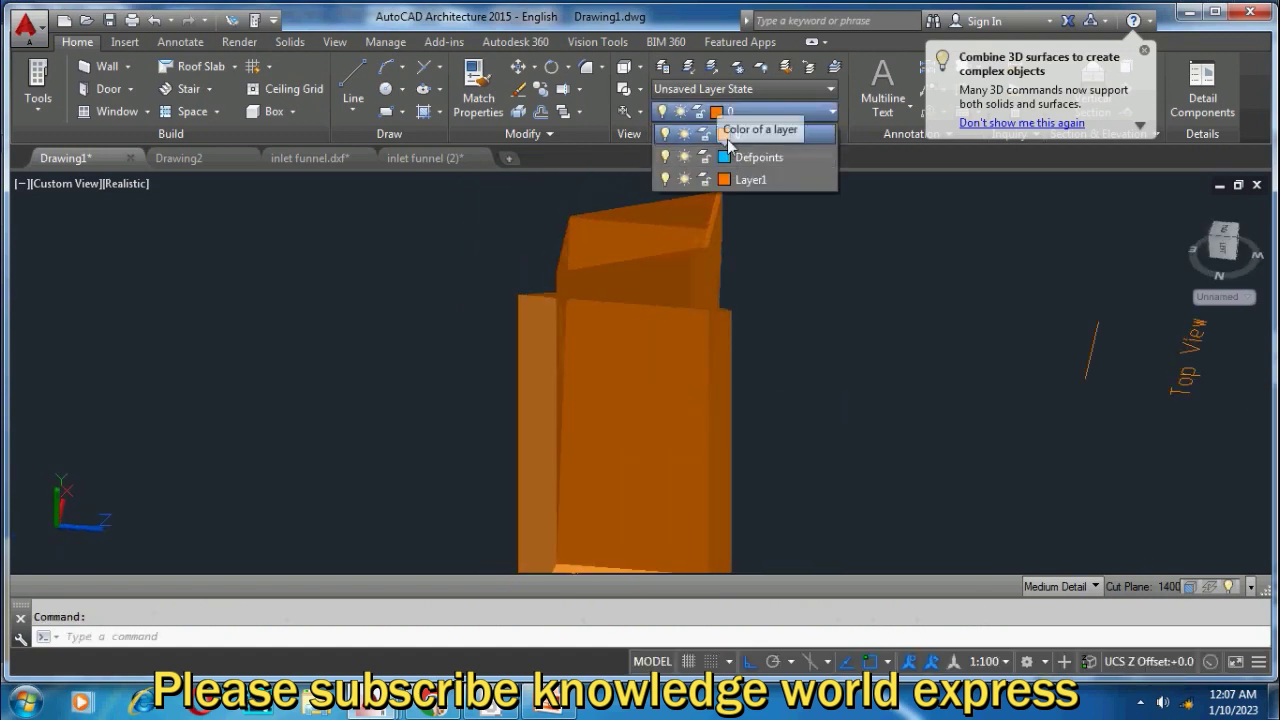
click(723, 134)
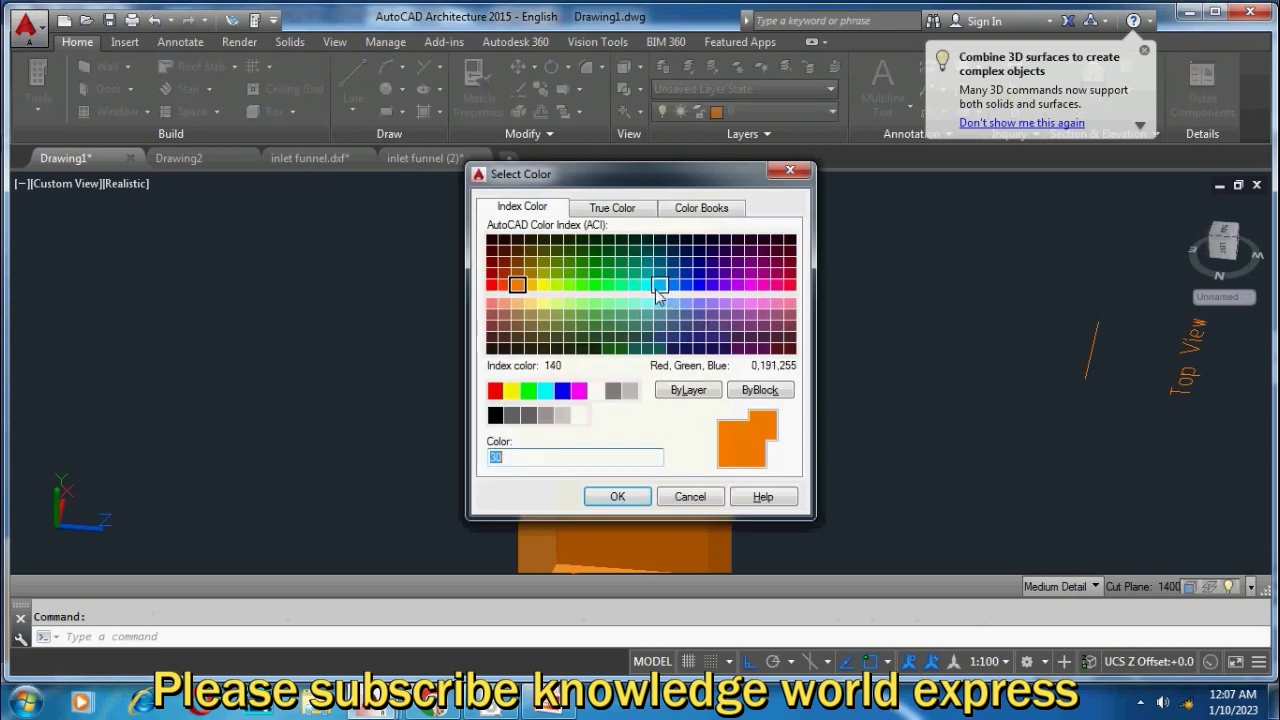
click(647, 285)
click(634, 497)
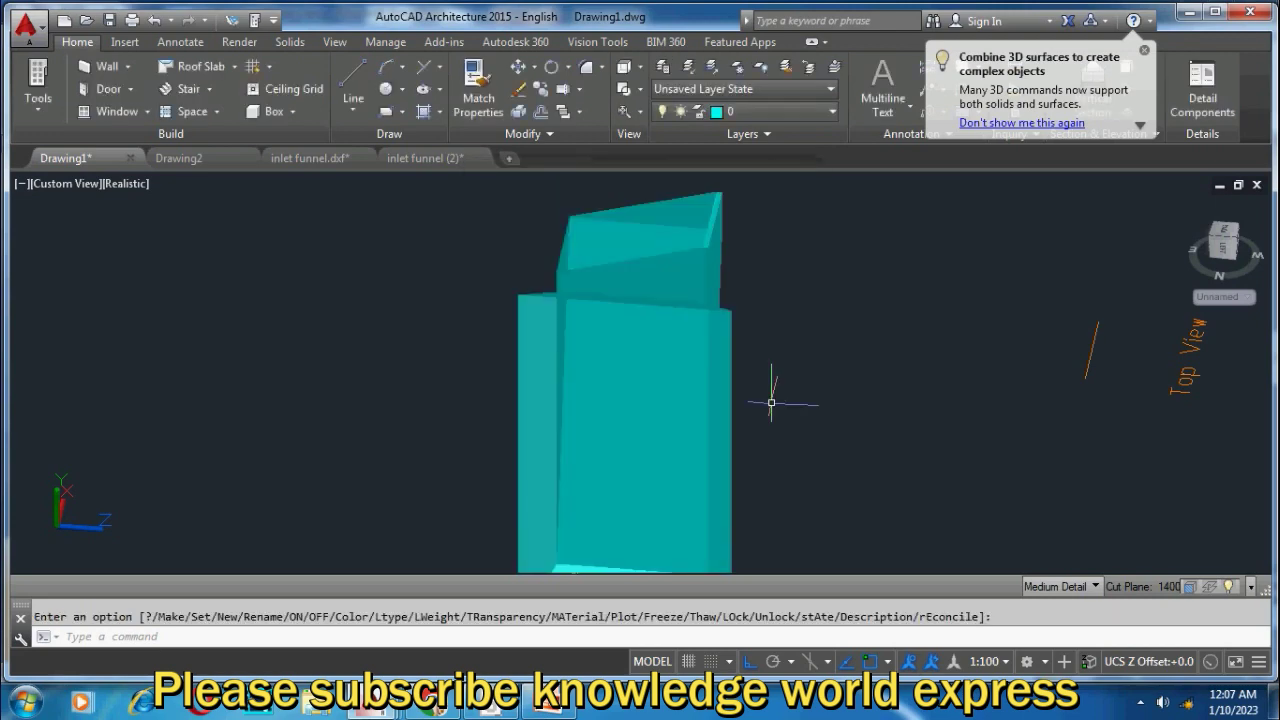
mouse_move(777, 414)
shift+middle_down()
mouse_move(700, 423)
mouse_move(744, 473)
mouse_move(737, 420)
mouse_move(729, 449)
mouse_move(720, 409)
mouse_move(661, 378)
mouse_move(537, 354)
mouse_move(703, 394)
mouse_move(869, 409)
mouse_move(839, 424)
mouse_move(791, 417)
shift+middle_up()
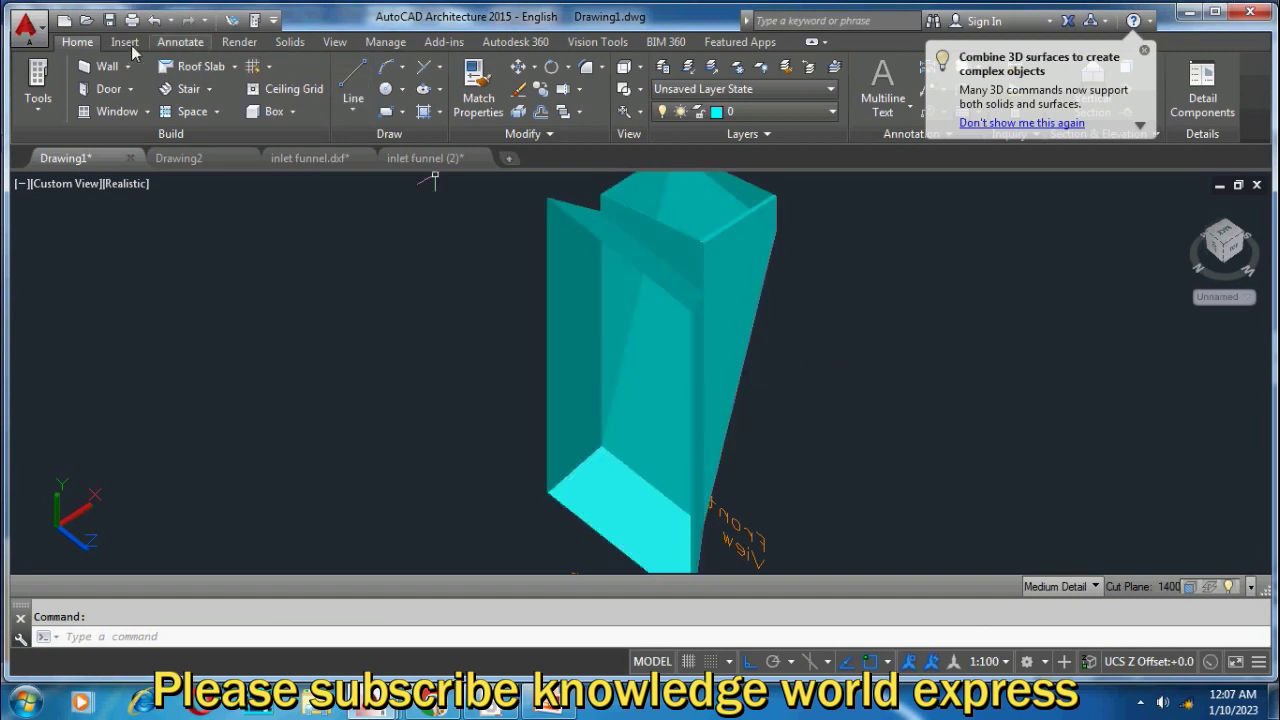
Step: Return to the Solids ribbon tab and pan the cyan funnel slightly left
click(289, 42)
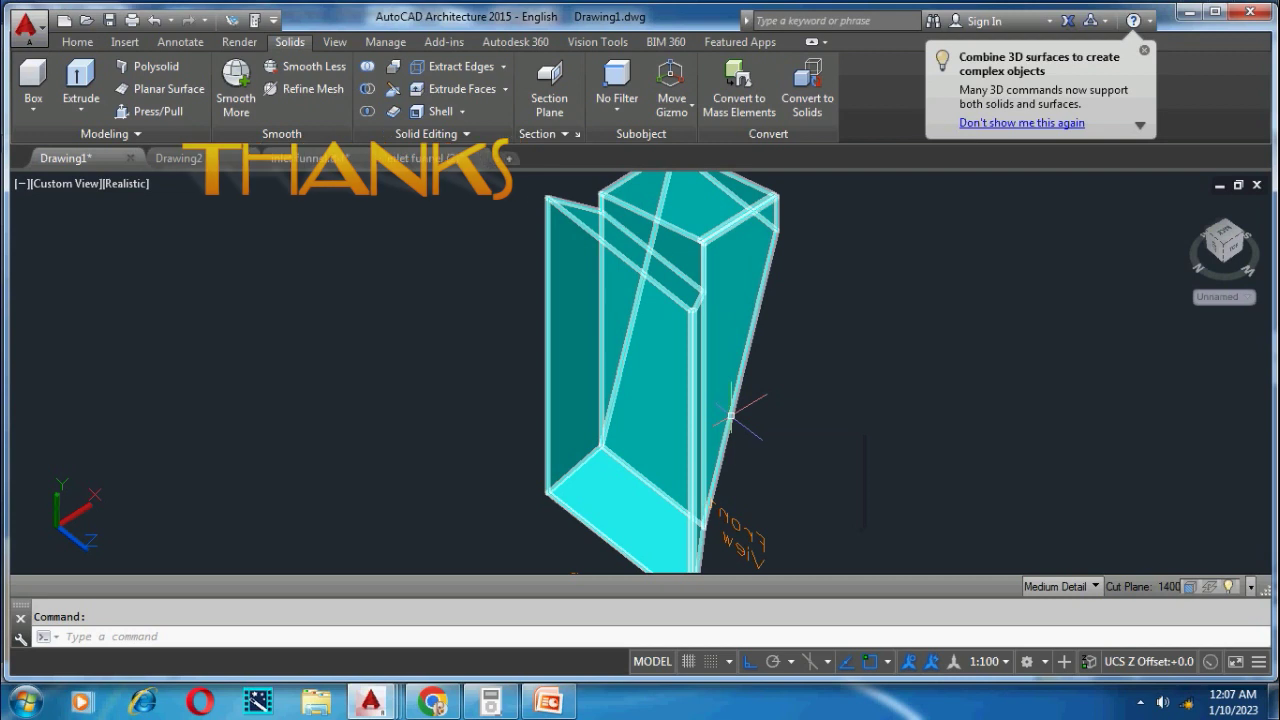
middle_drag(764, 419, 724, 440)
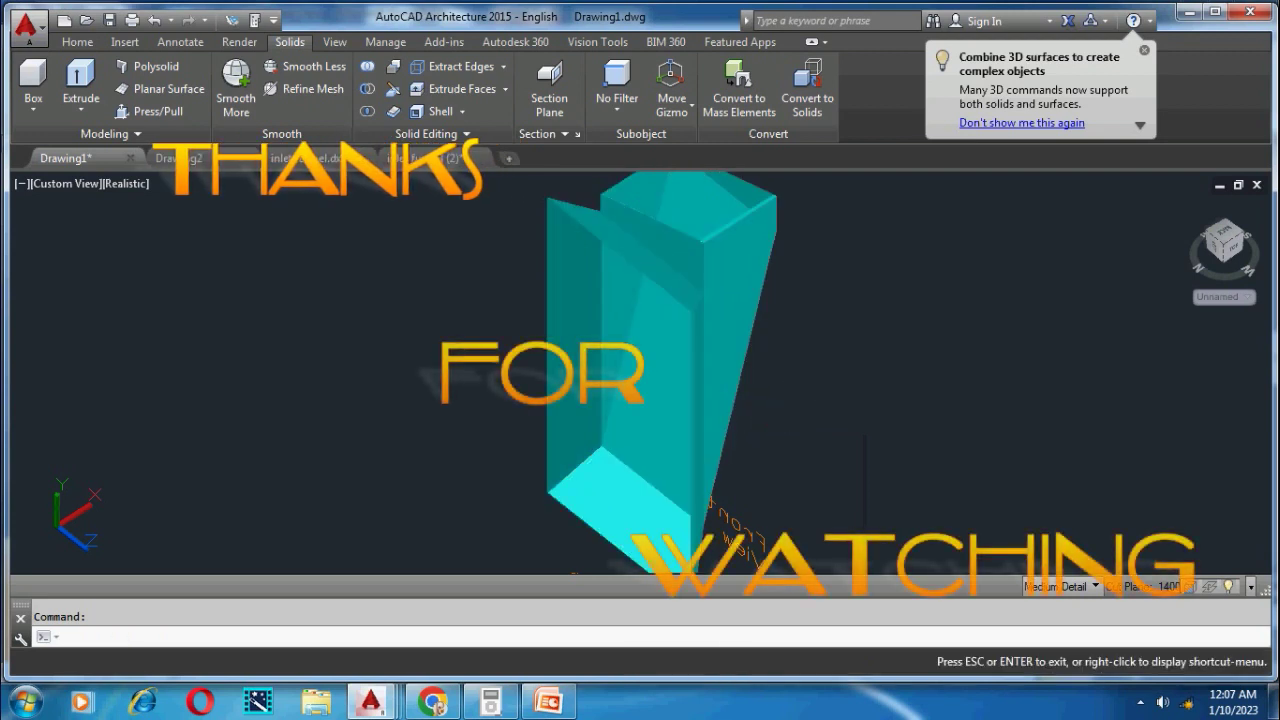